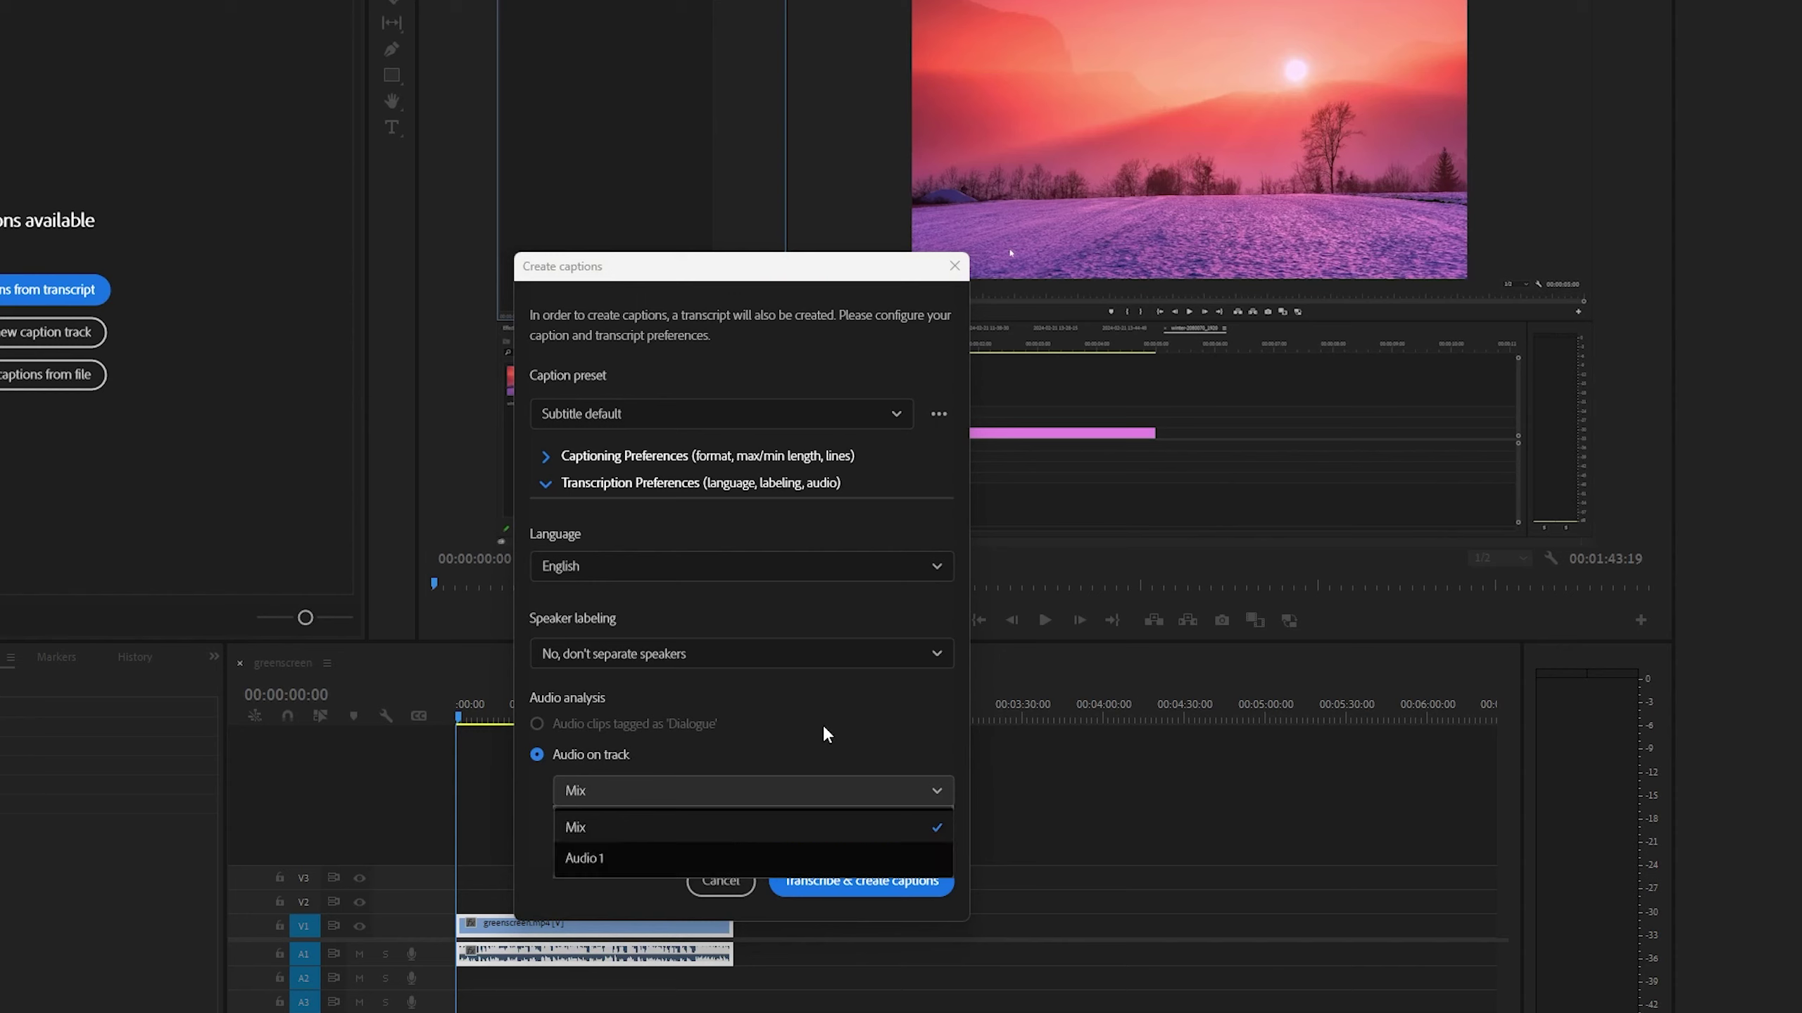
Transcribe the English audio from the Mix track without separating speakers and create captions with the Subtitle default preset.
{"action": "left_click", "coordinate": [826, 727]}
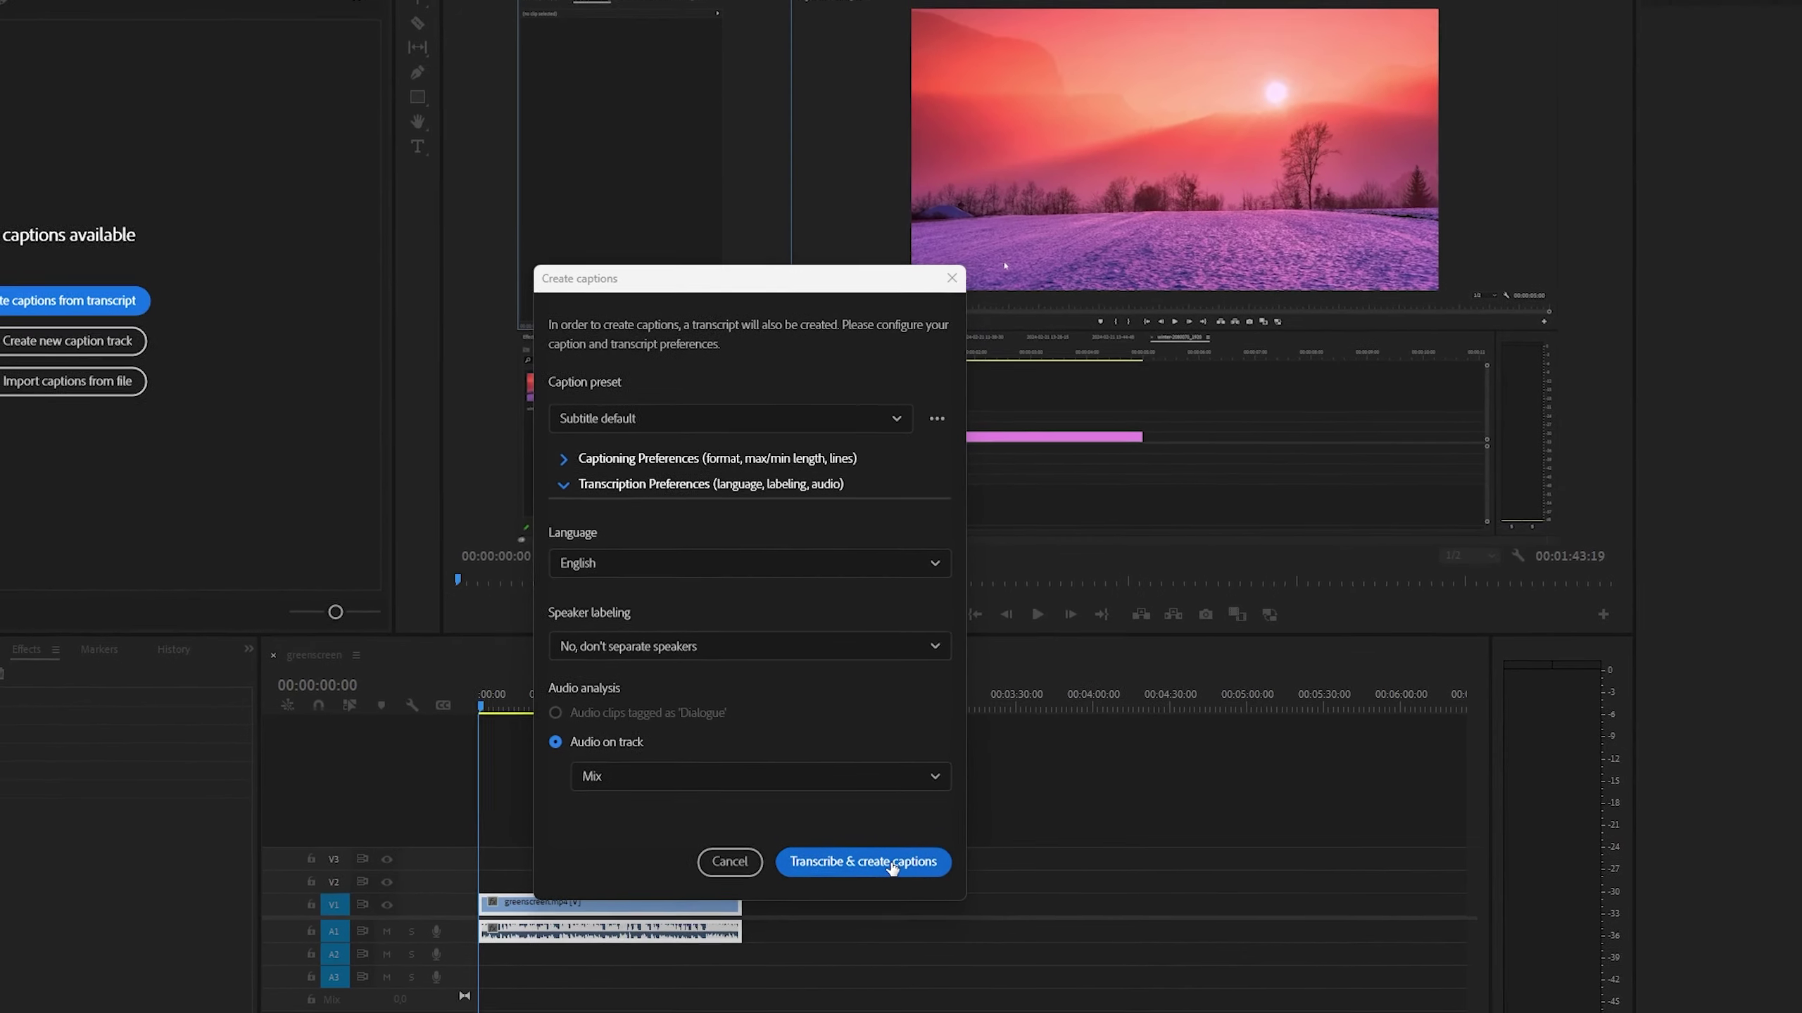
{"action": "left_click", "coordinate": [892, 865]}
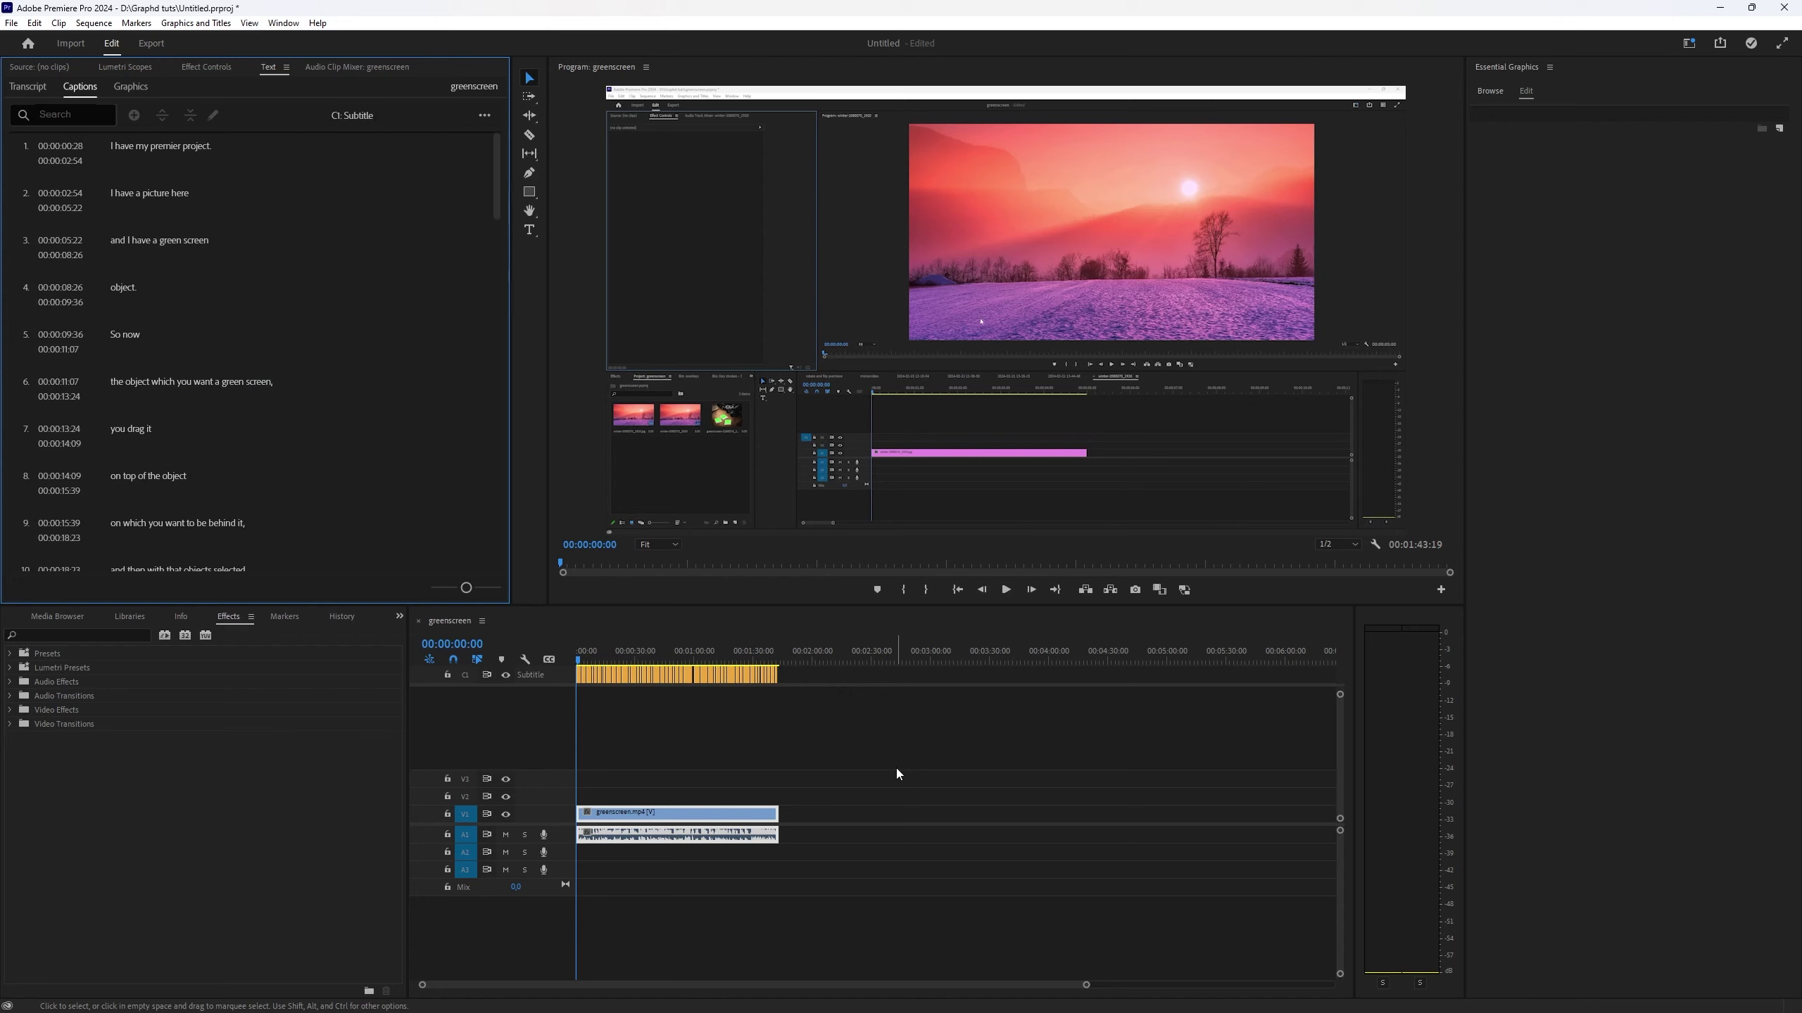
{"action": "scroll", "coordinate": [888, 804], "scroll_direction": "up", "scroll_amount": 2}
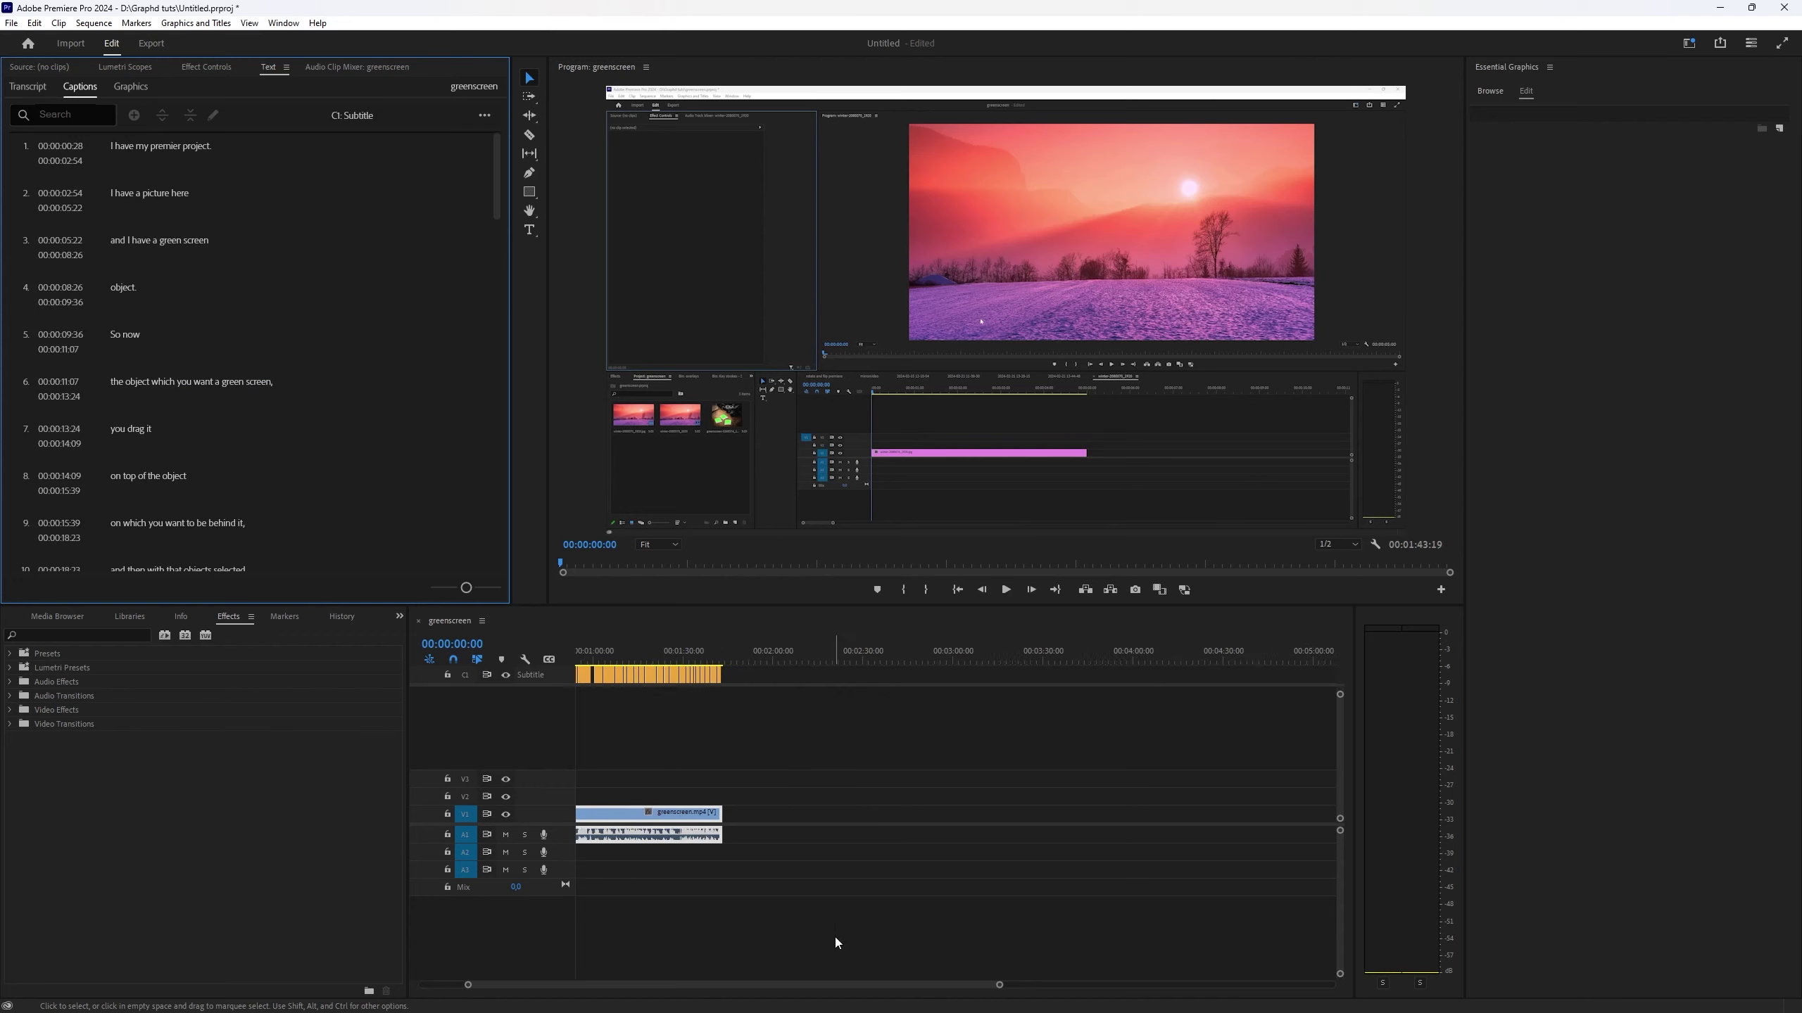
{"action": "left_click_drag", "start_coordinate": [839, 987], "coordinate": [793, 986]}
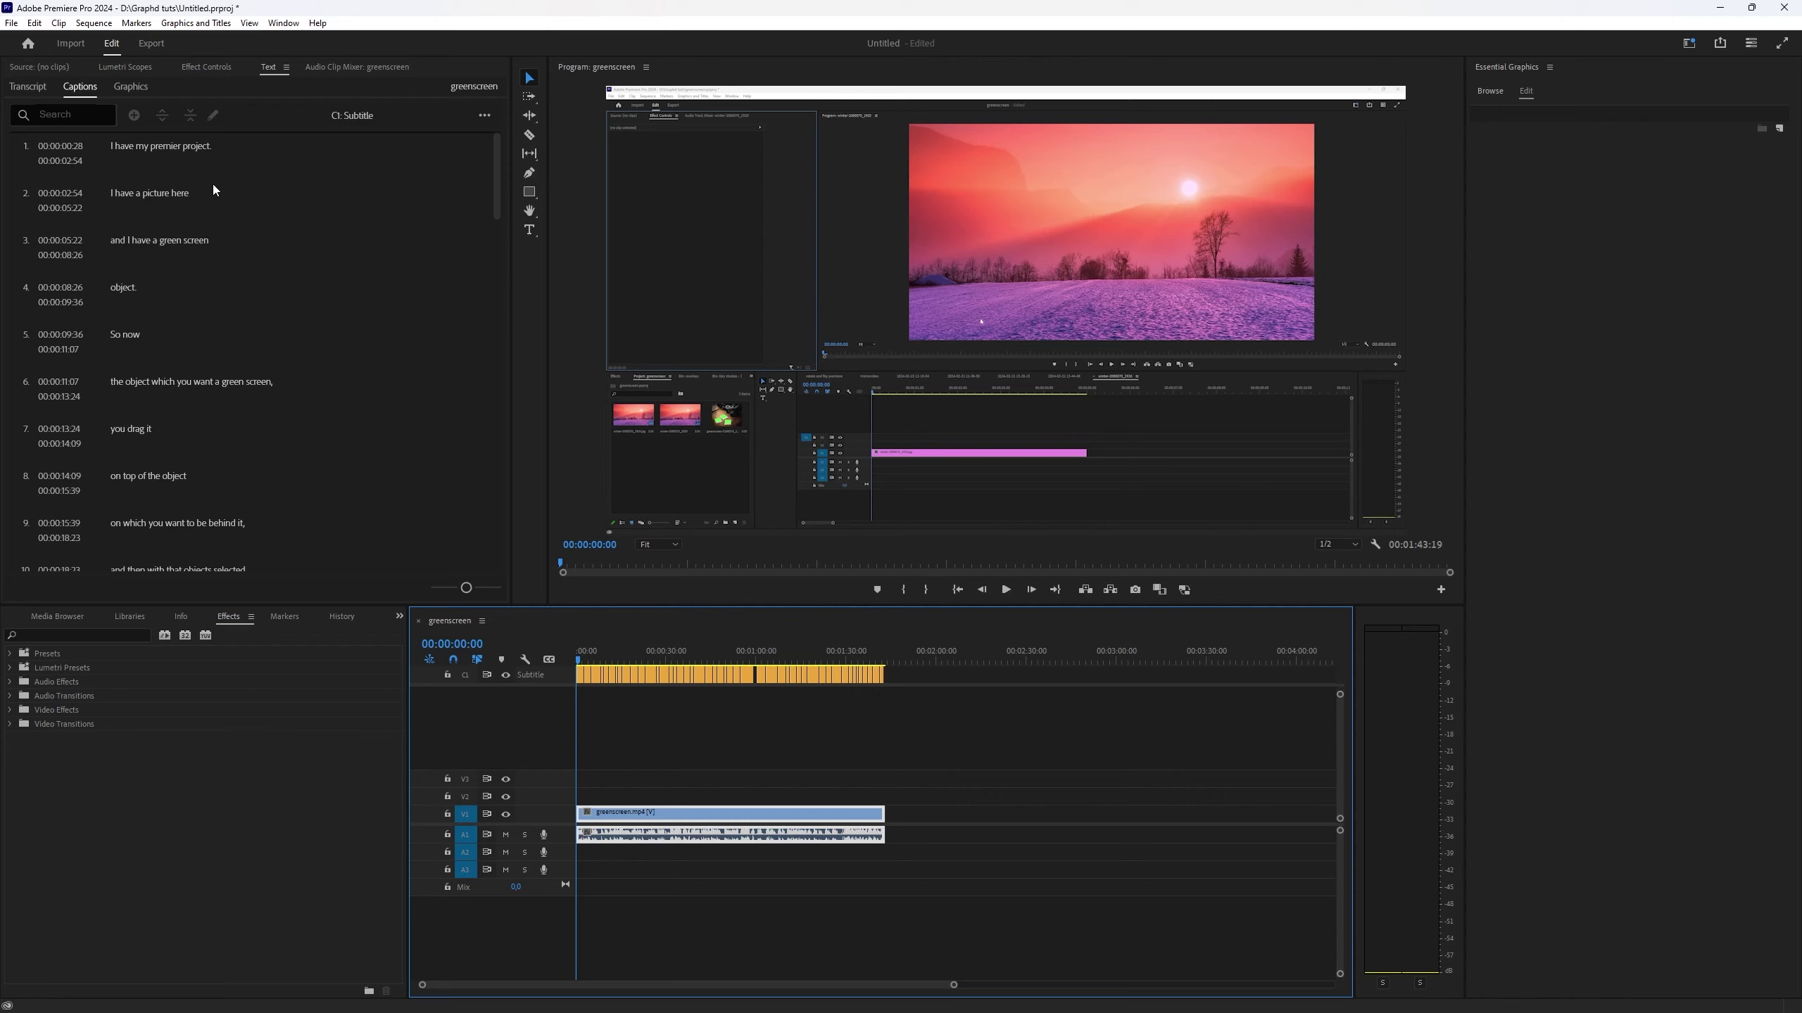
Correct the first caption's text to "I have my premiere project.".
{"action": "left_click", "coordinate": [182, 152]}
{"action": "left_click", "coordinate": [182, 152]}
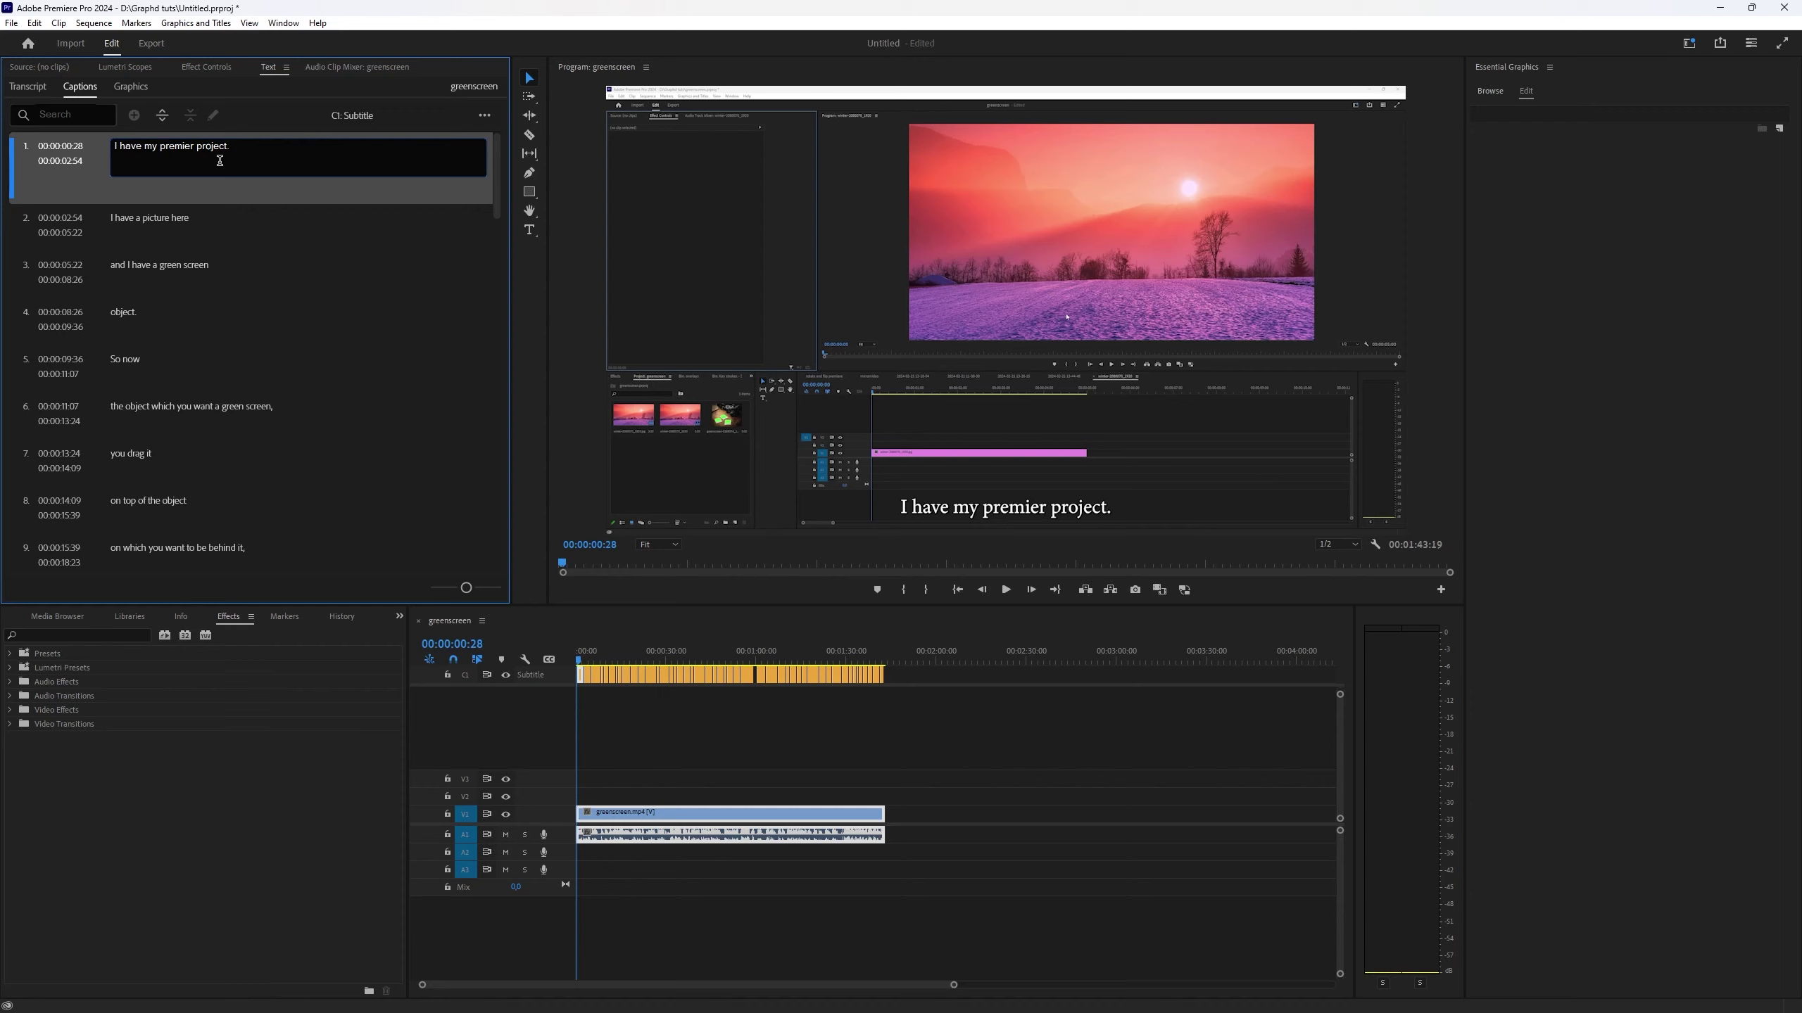
{"action": "type", "text": "e"}
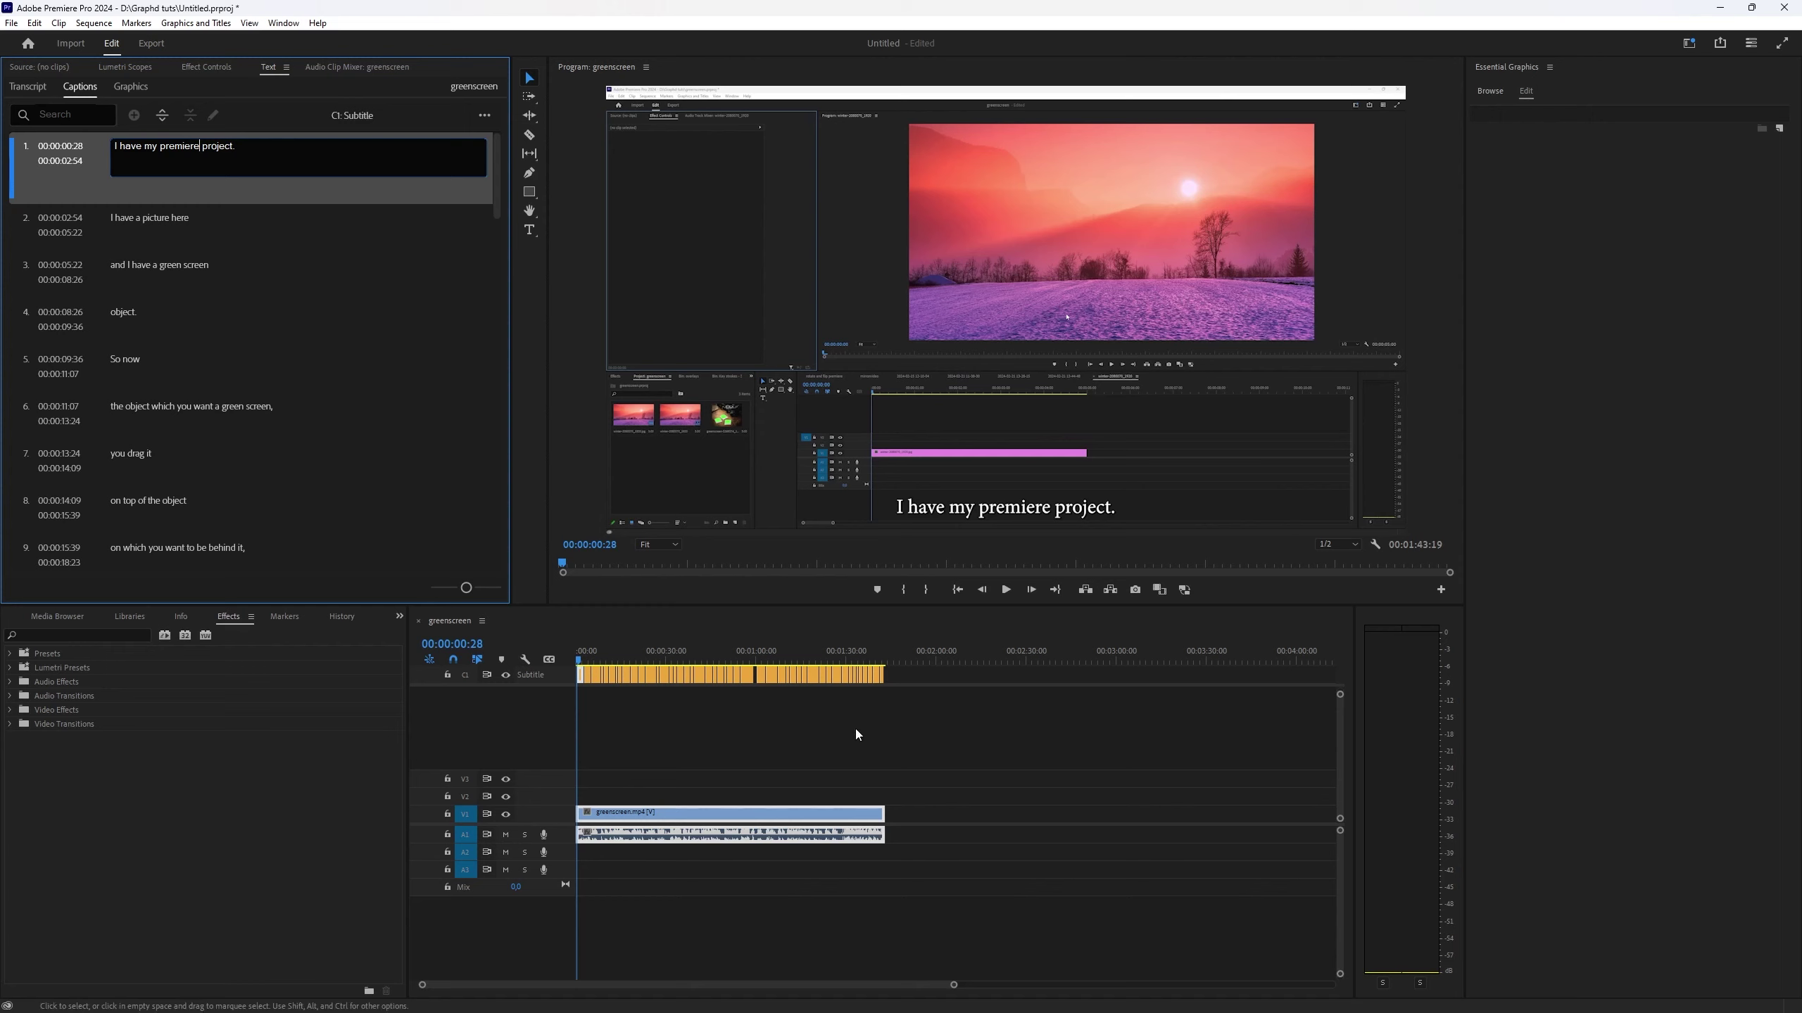
{"action": "left_click", "coordinate": [948, 751]}
Style all captions on the subtitle track in Mostra Nuova Bold with all caps.
{"action": "key", "text": "v"}
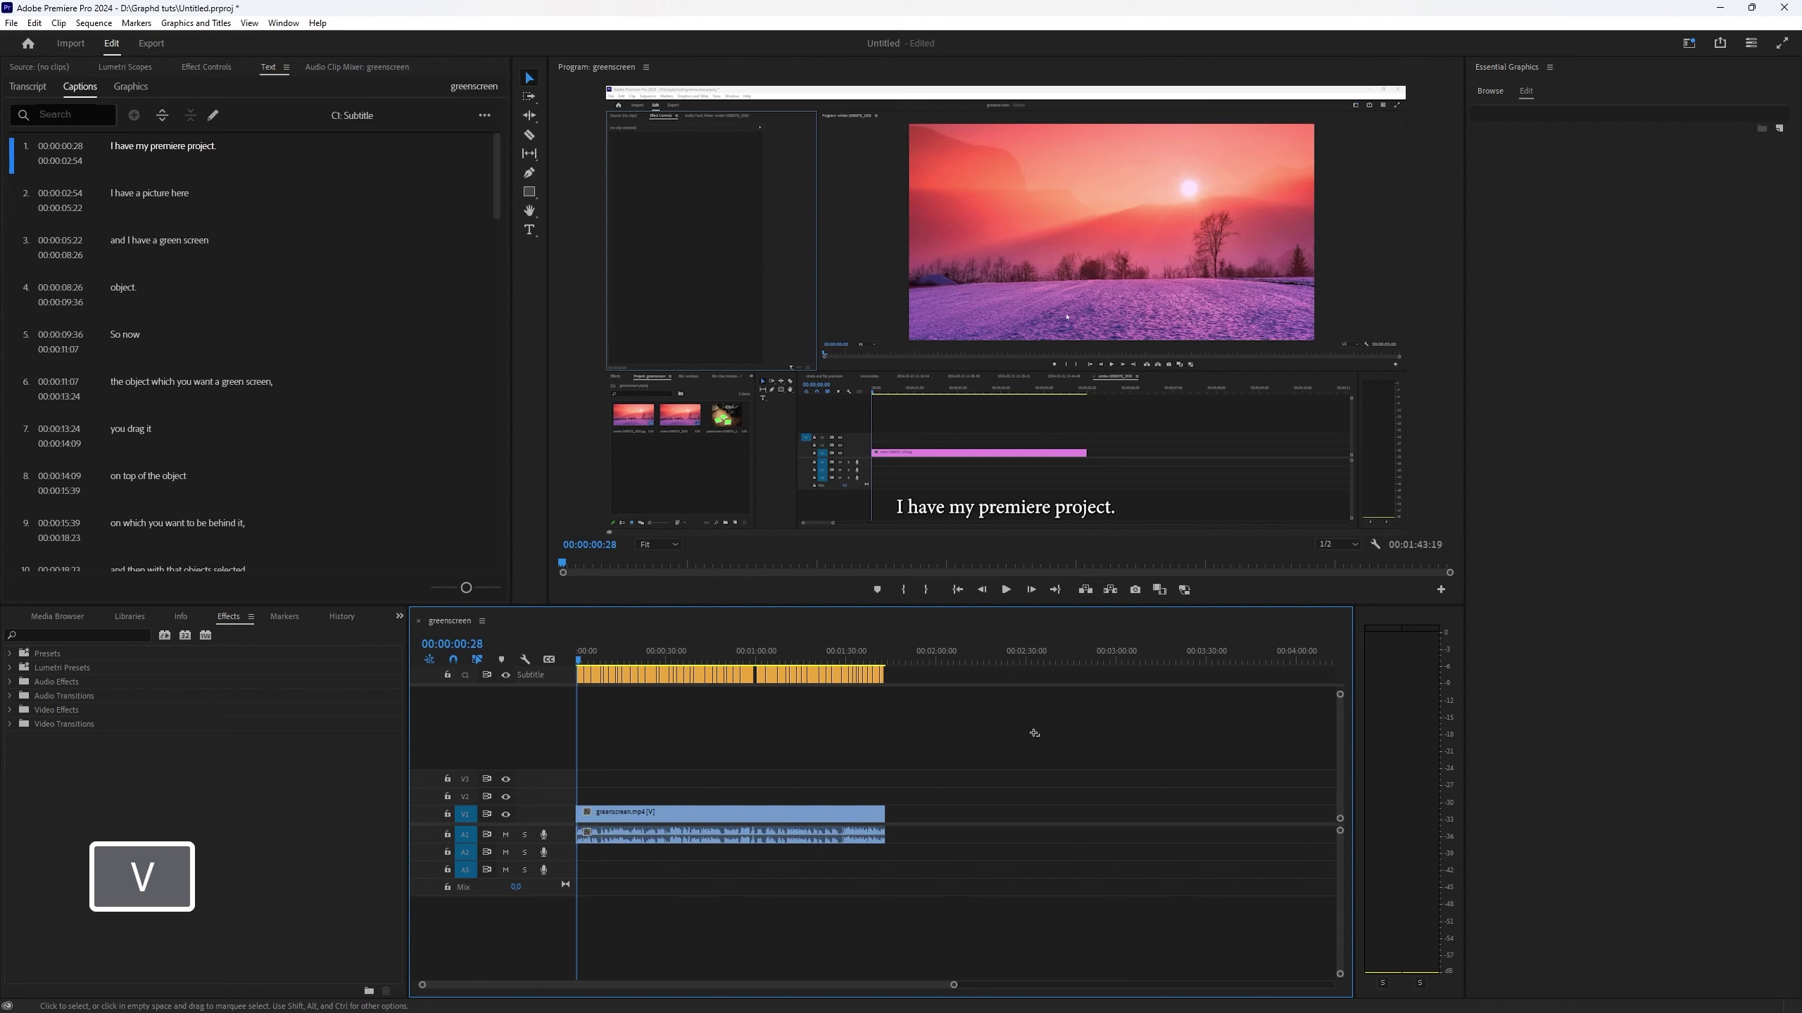
{"action": "left_click_drag", "start_coordinate": [1039, 736], "coordinate": [578, 669]}
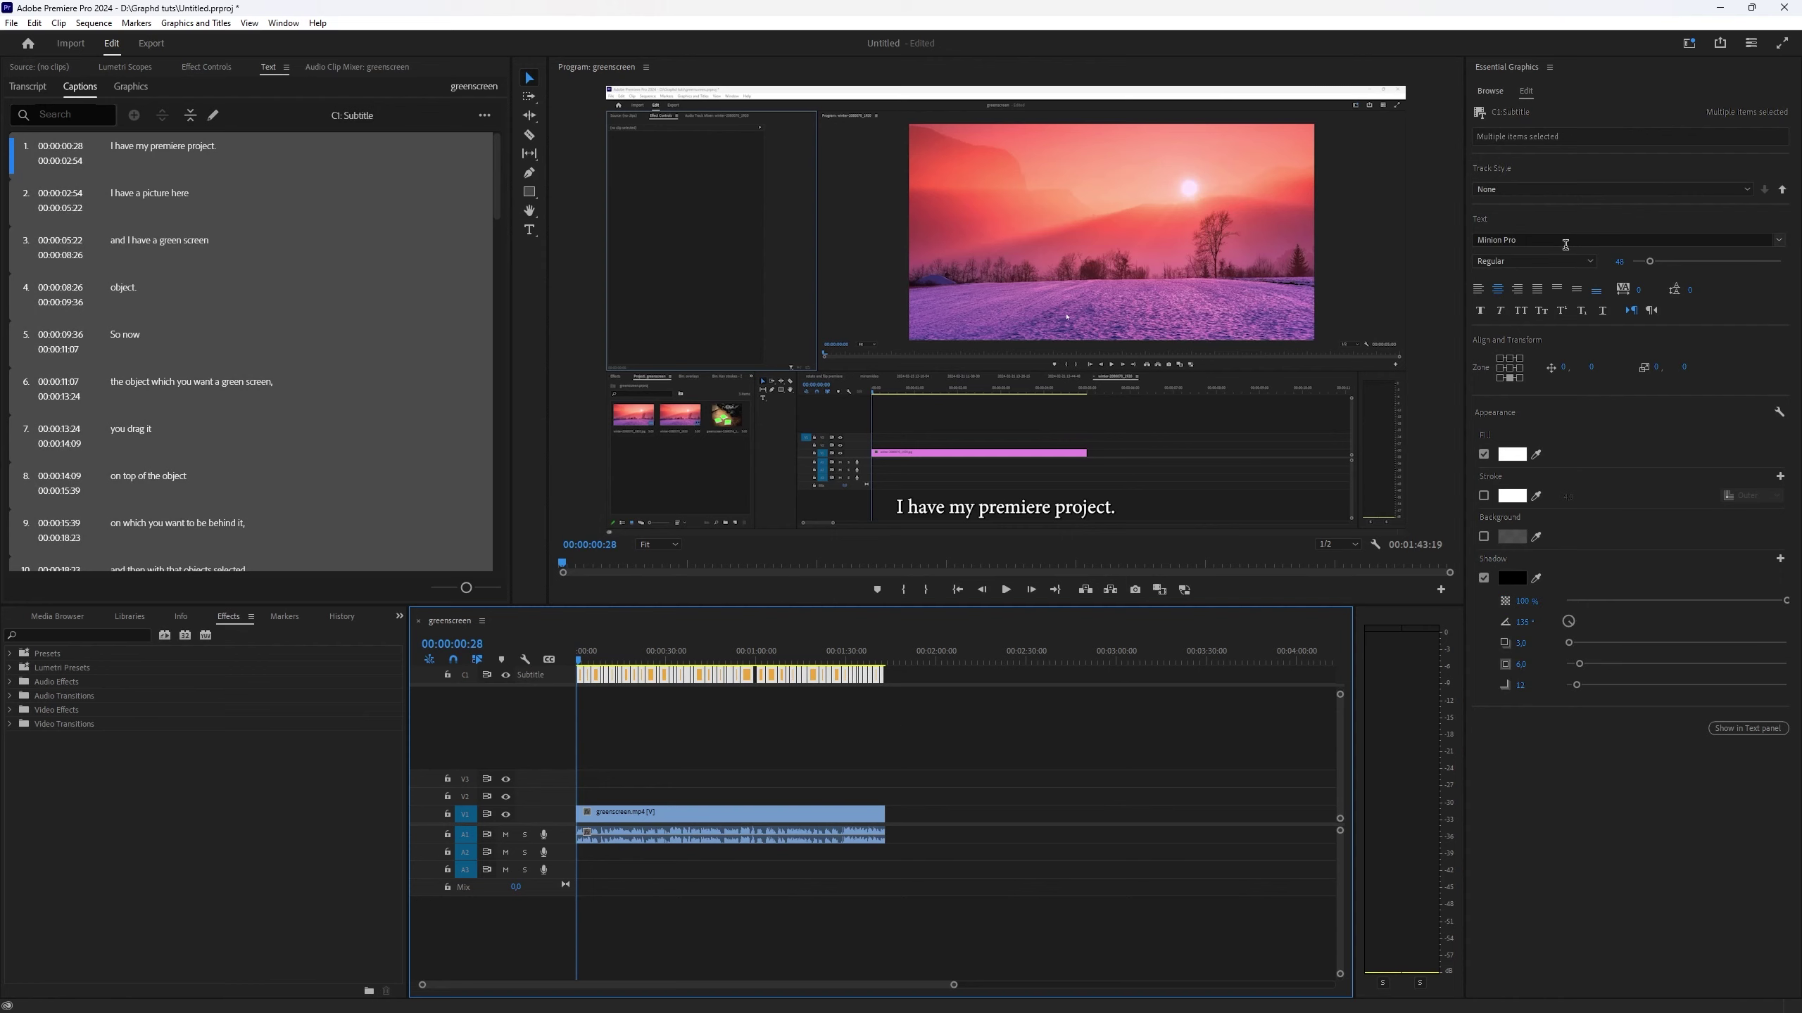
{"action": "left_click", "coordinate": [1778, 242]}
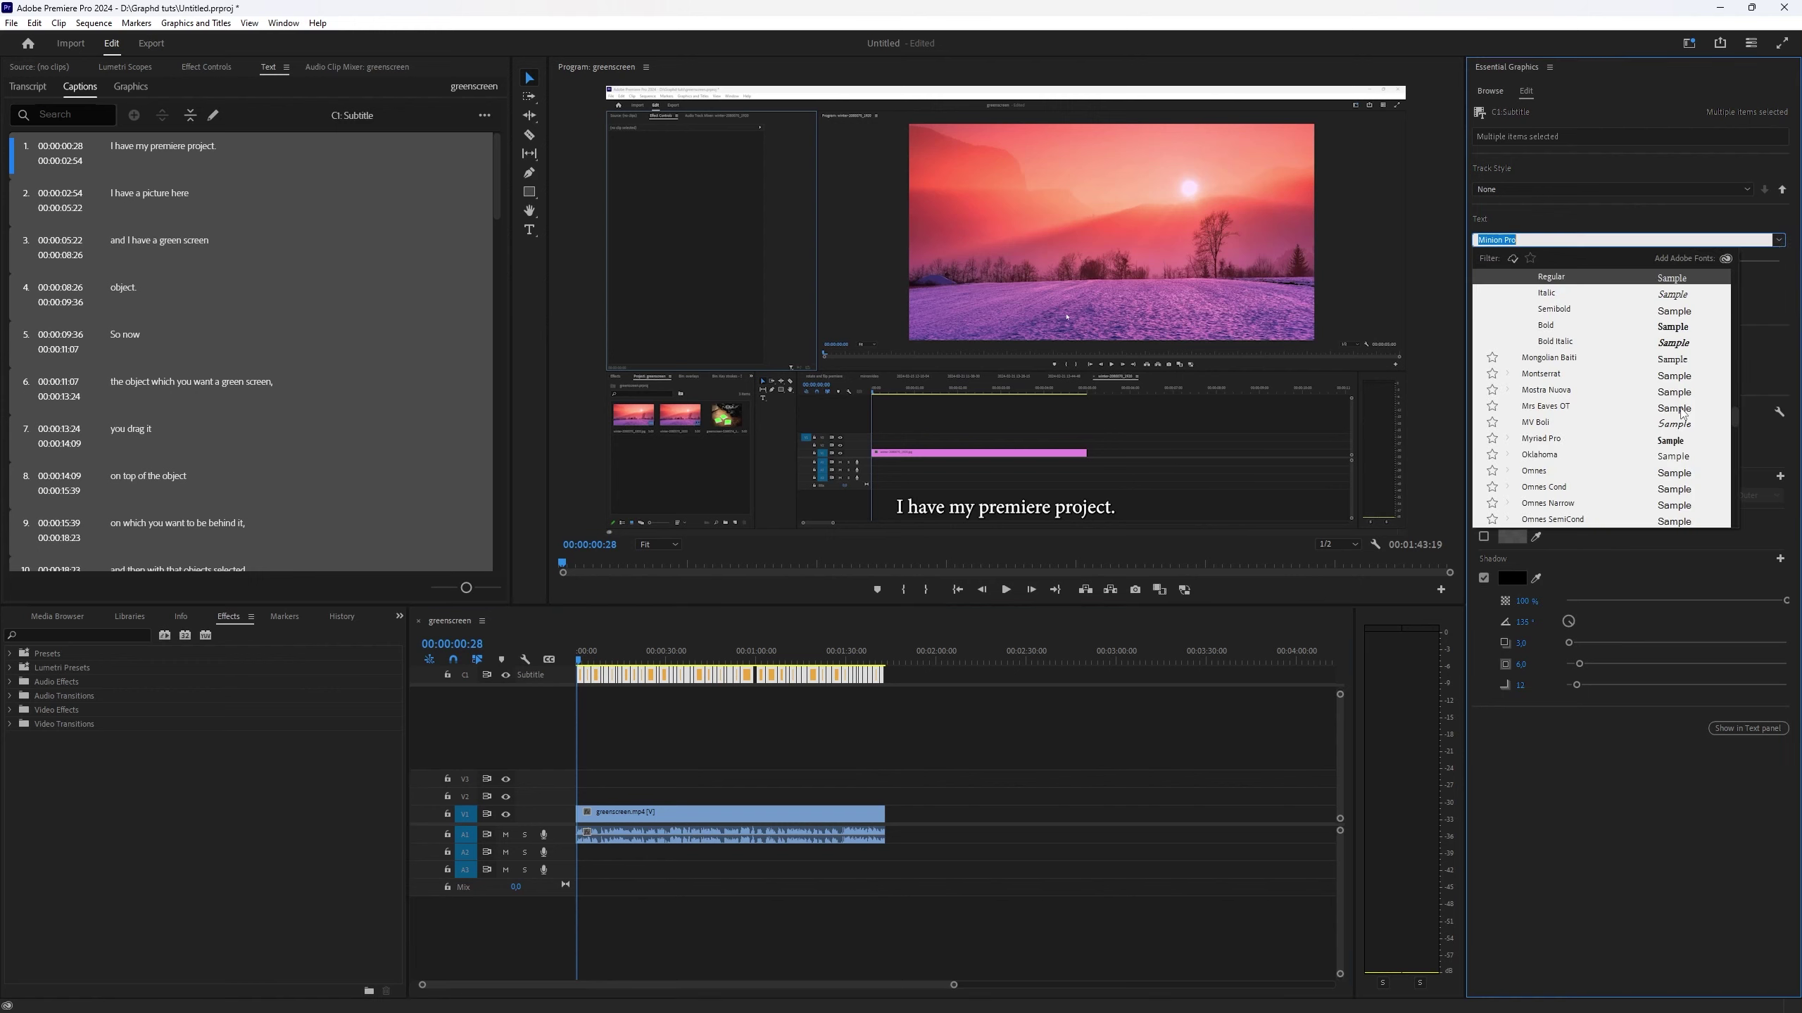
{"action": "left_click", "coordinate": [1684, 392]}
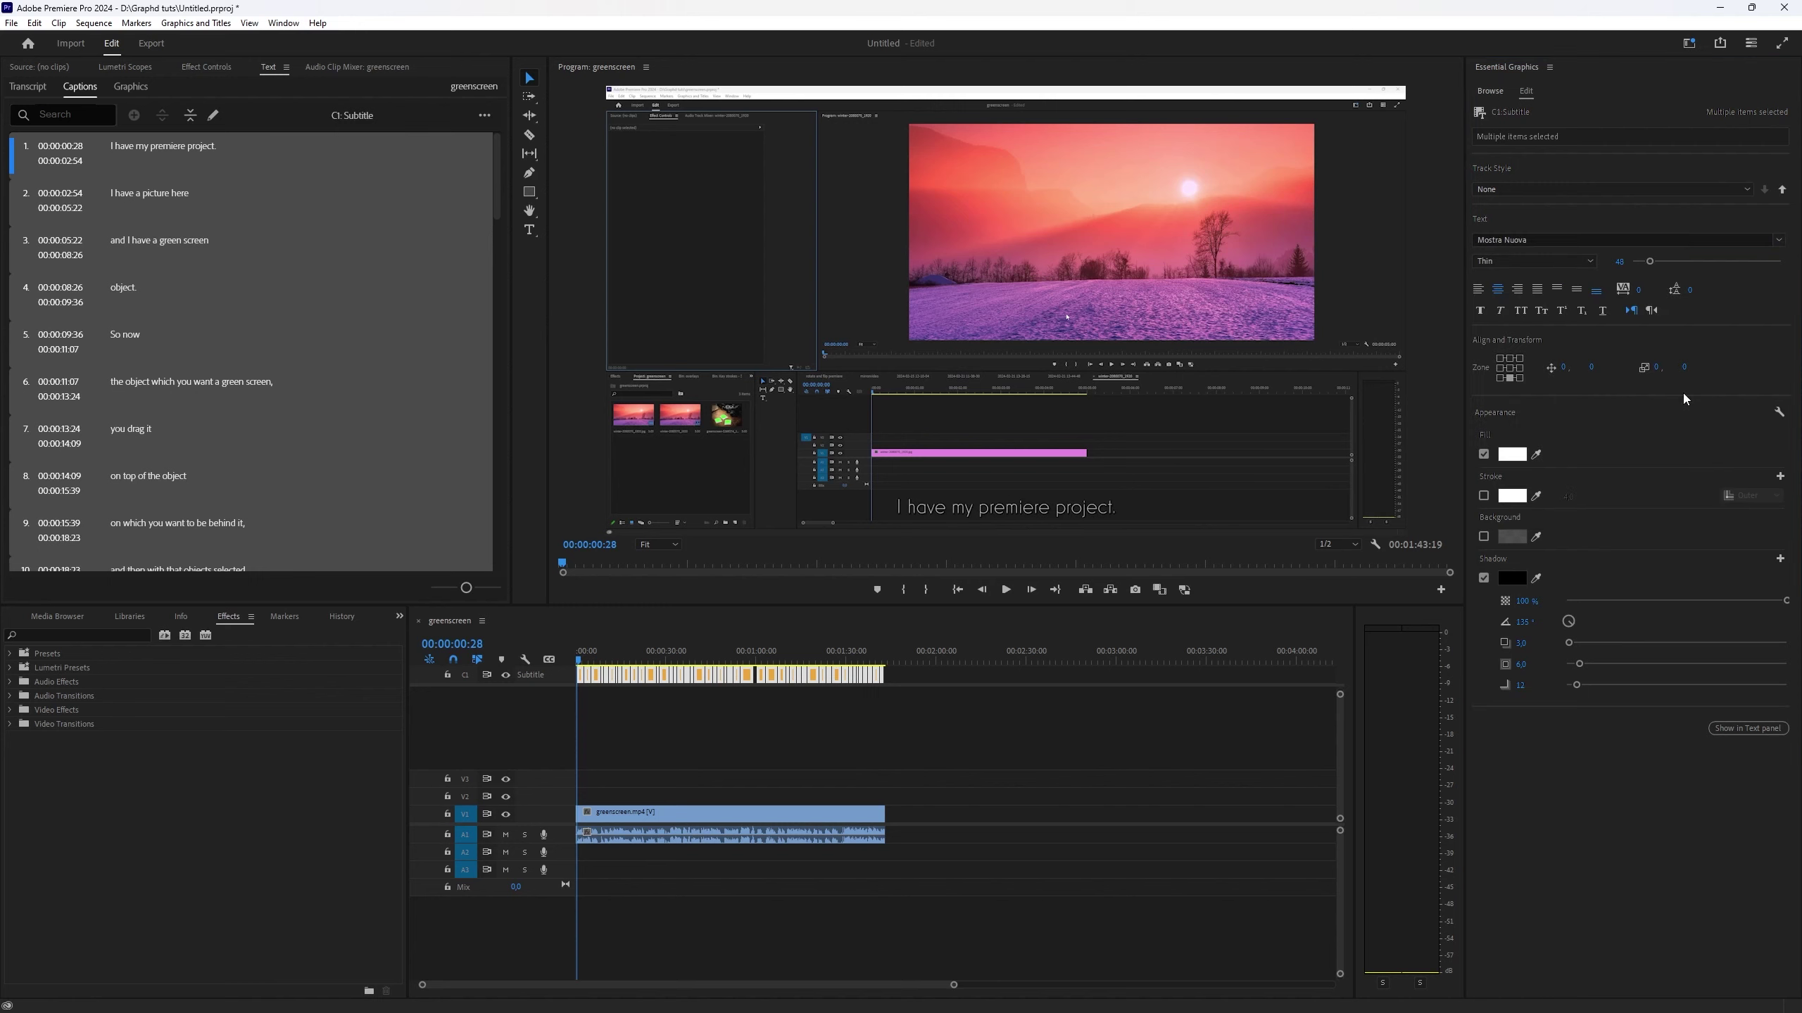
{"action": "left_click", "coordinate": [1568, 263]}
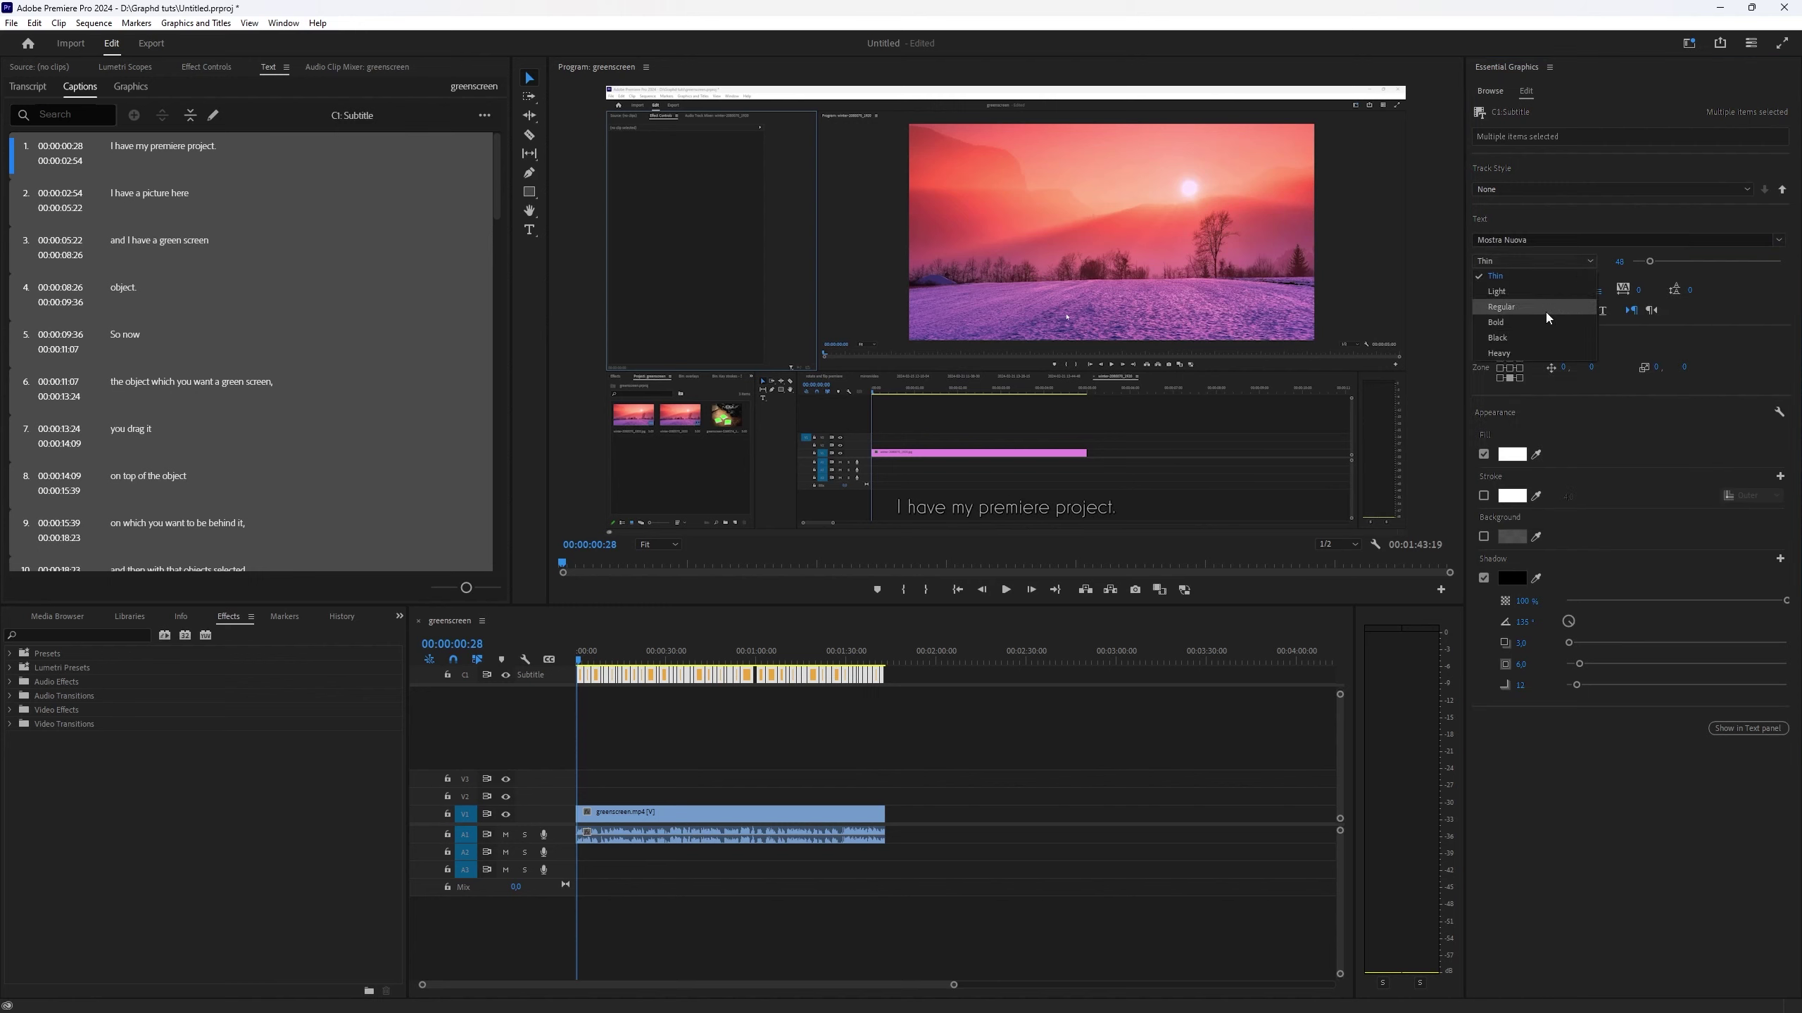
{"action": "left_click", "coordinate": [1530, 321]}
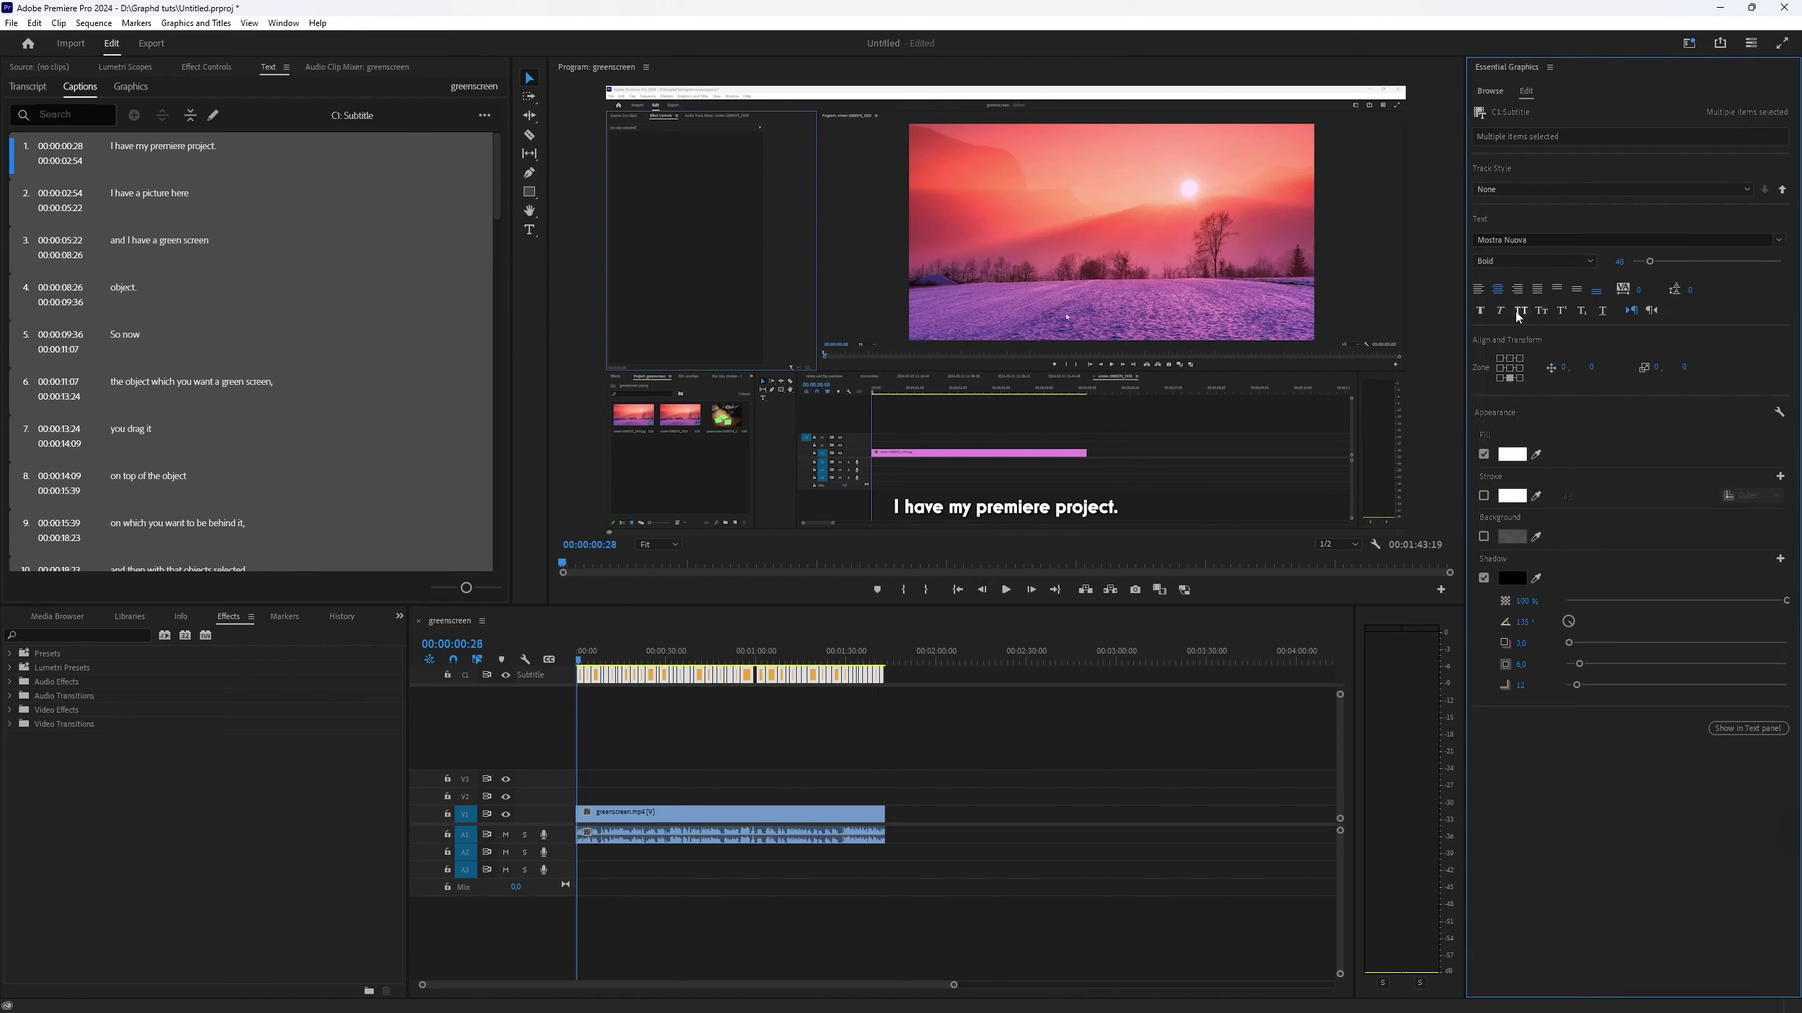
{"action": "left_click", "coordinate": [1519, 314]}
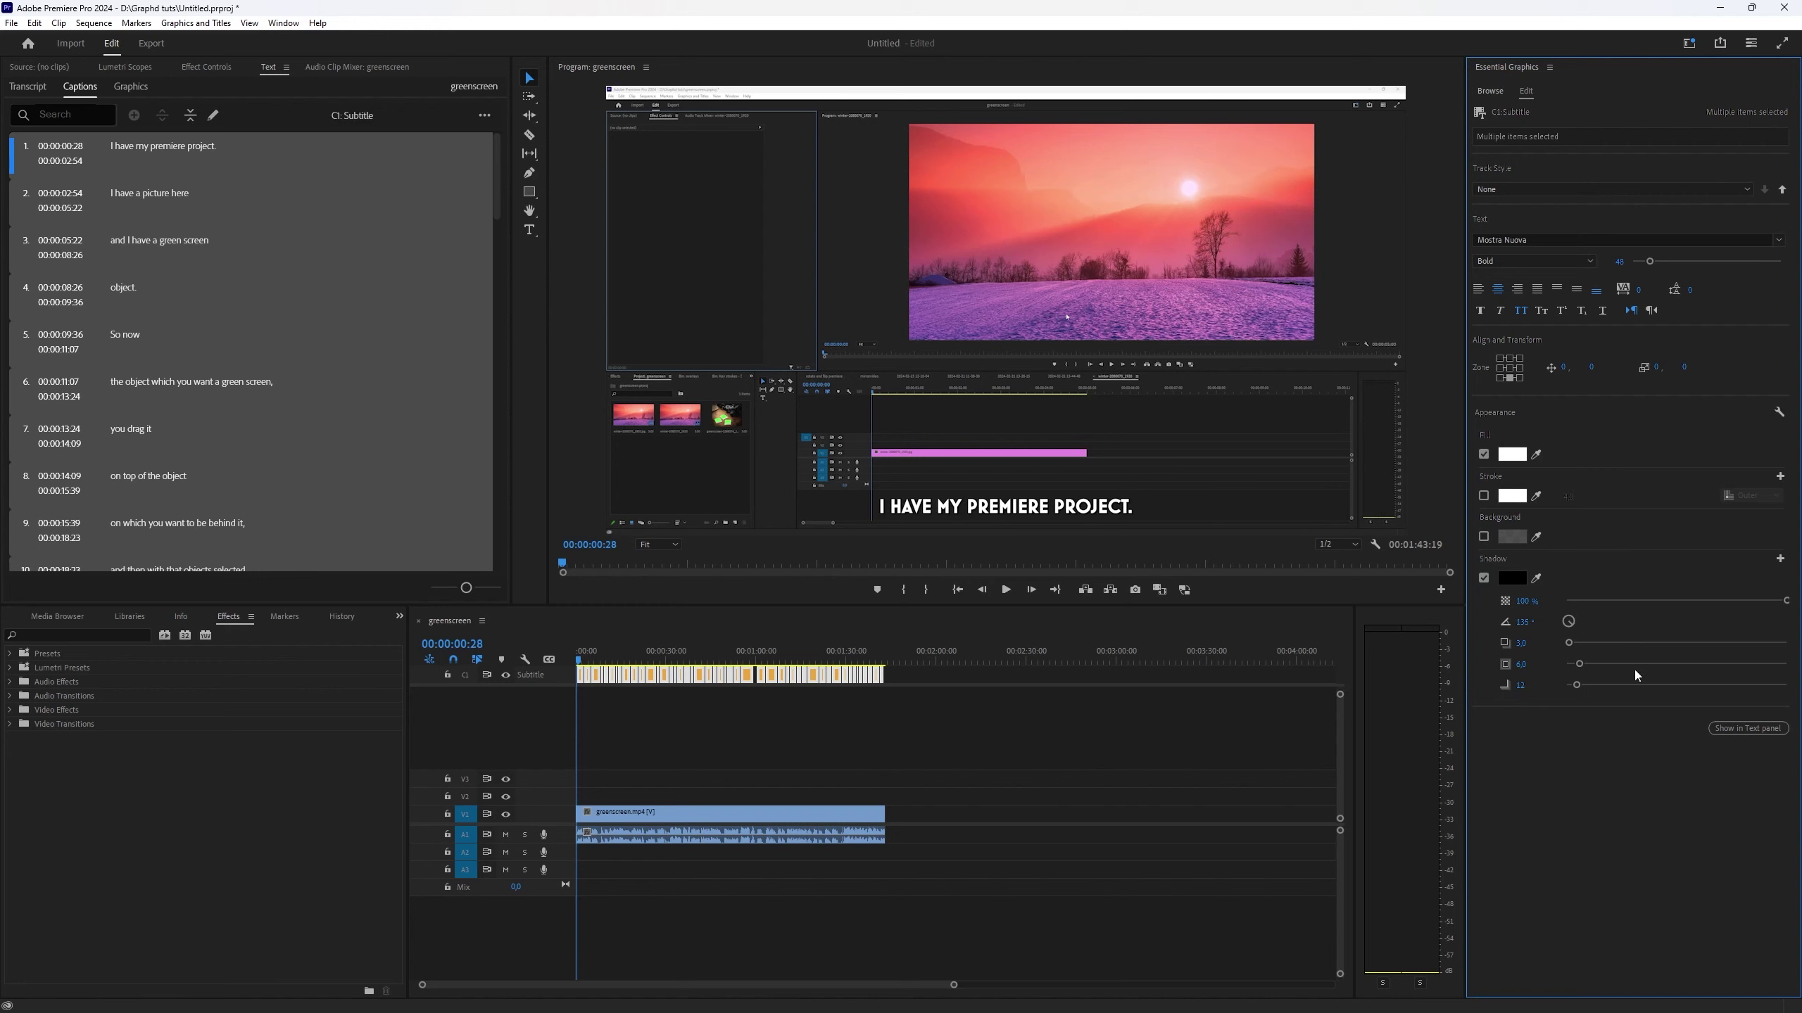
{"action": "left_click", "coordinate": [939, 705]}
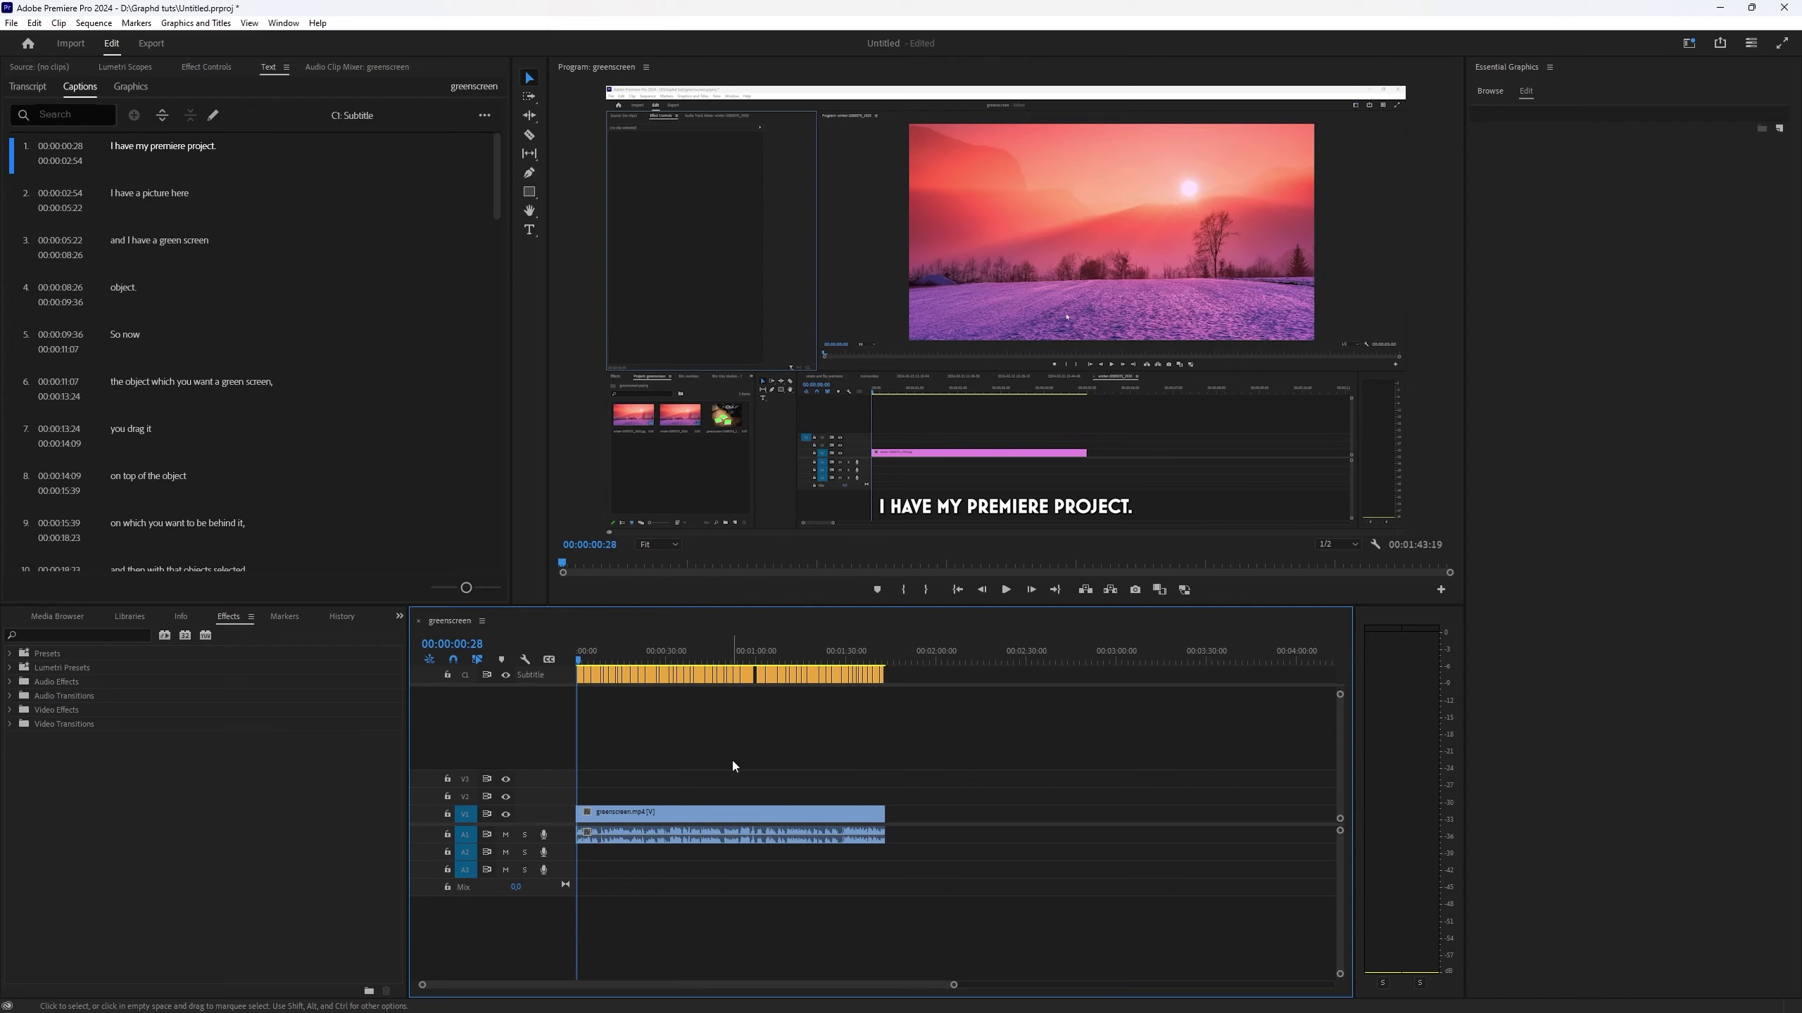
Mute audio track A1 and play the sequence to preview the styled captions.
{"action": "left_click", "coordinate": [506, 835]}
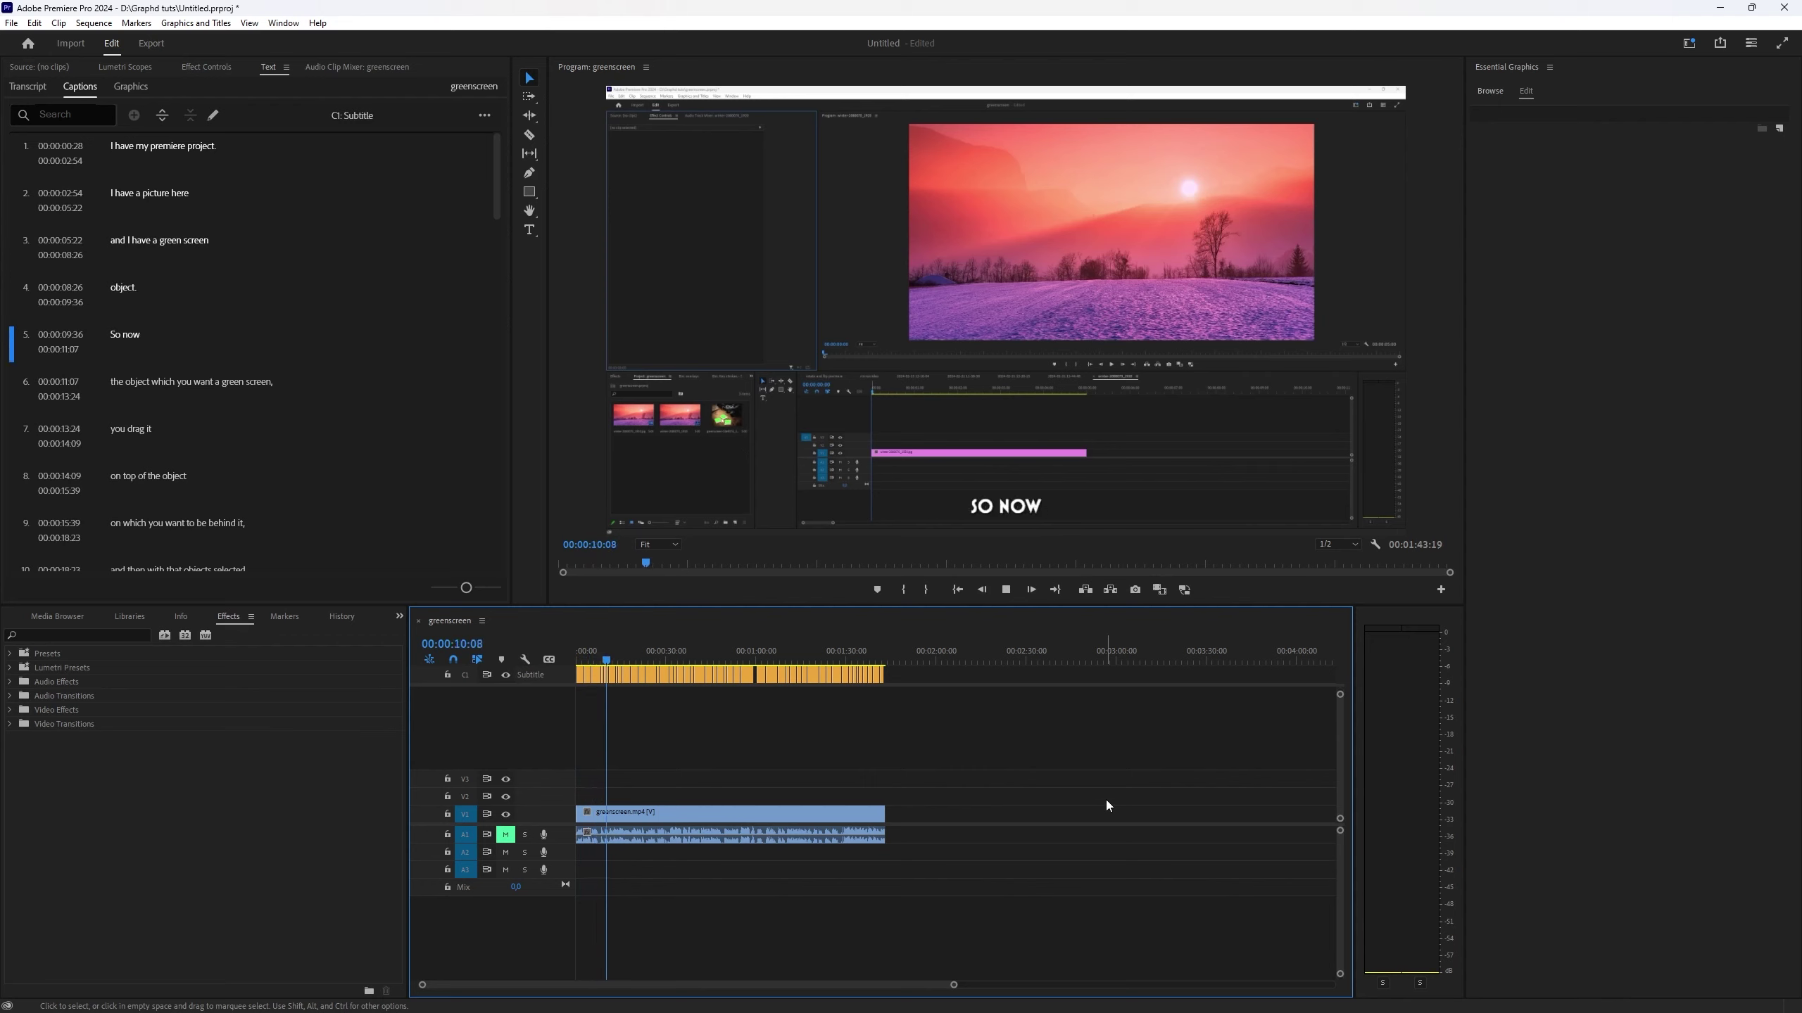
{"action": "key", "text": "space"}
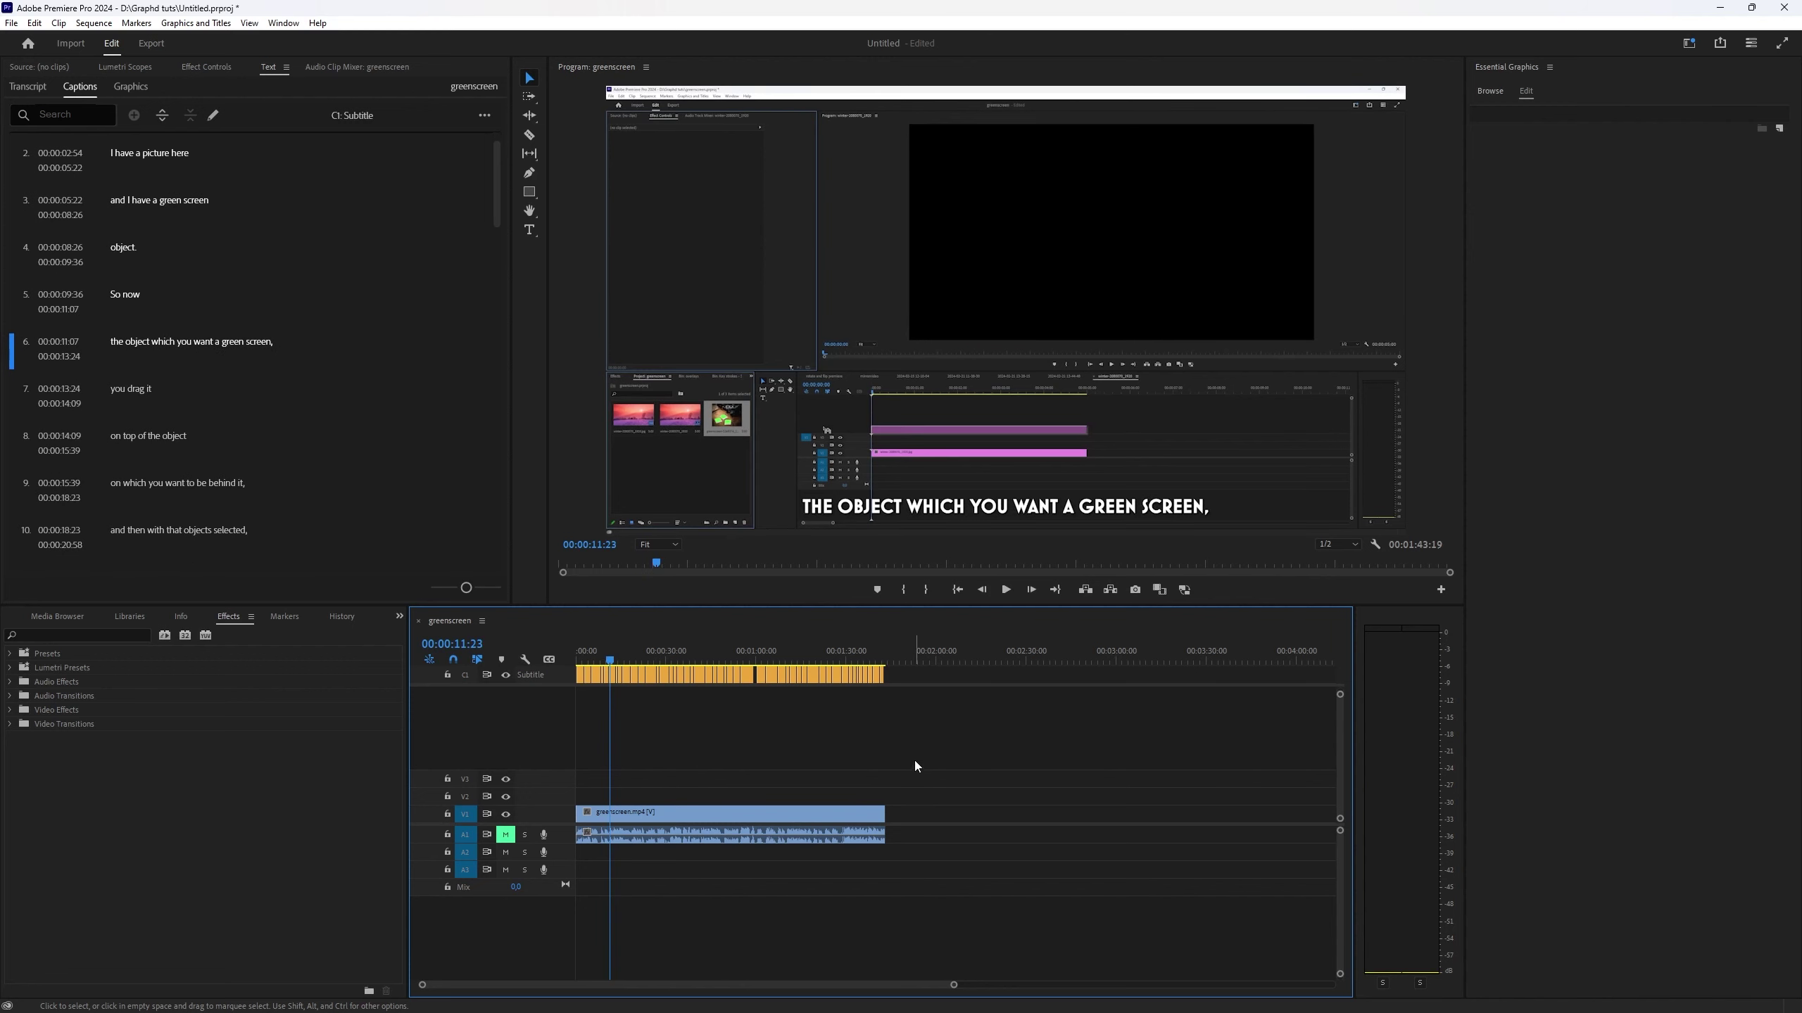
Select all captions on the subtitle track and upgrade them to graphics.
{"action": "key", "text": "v"}
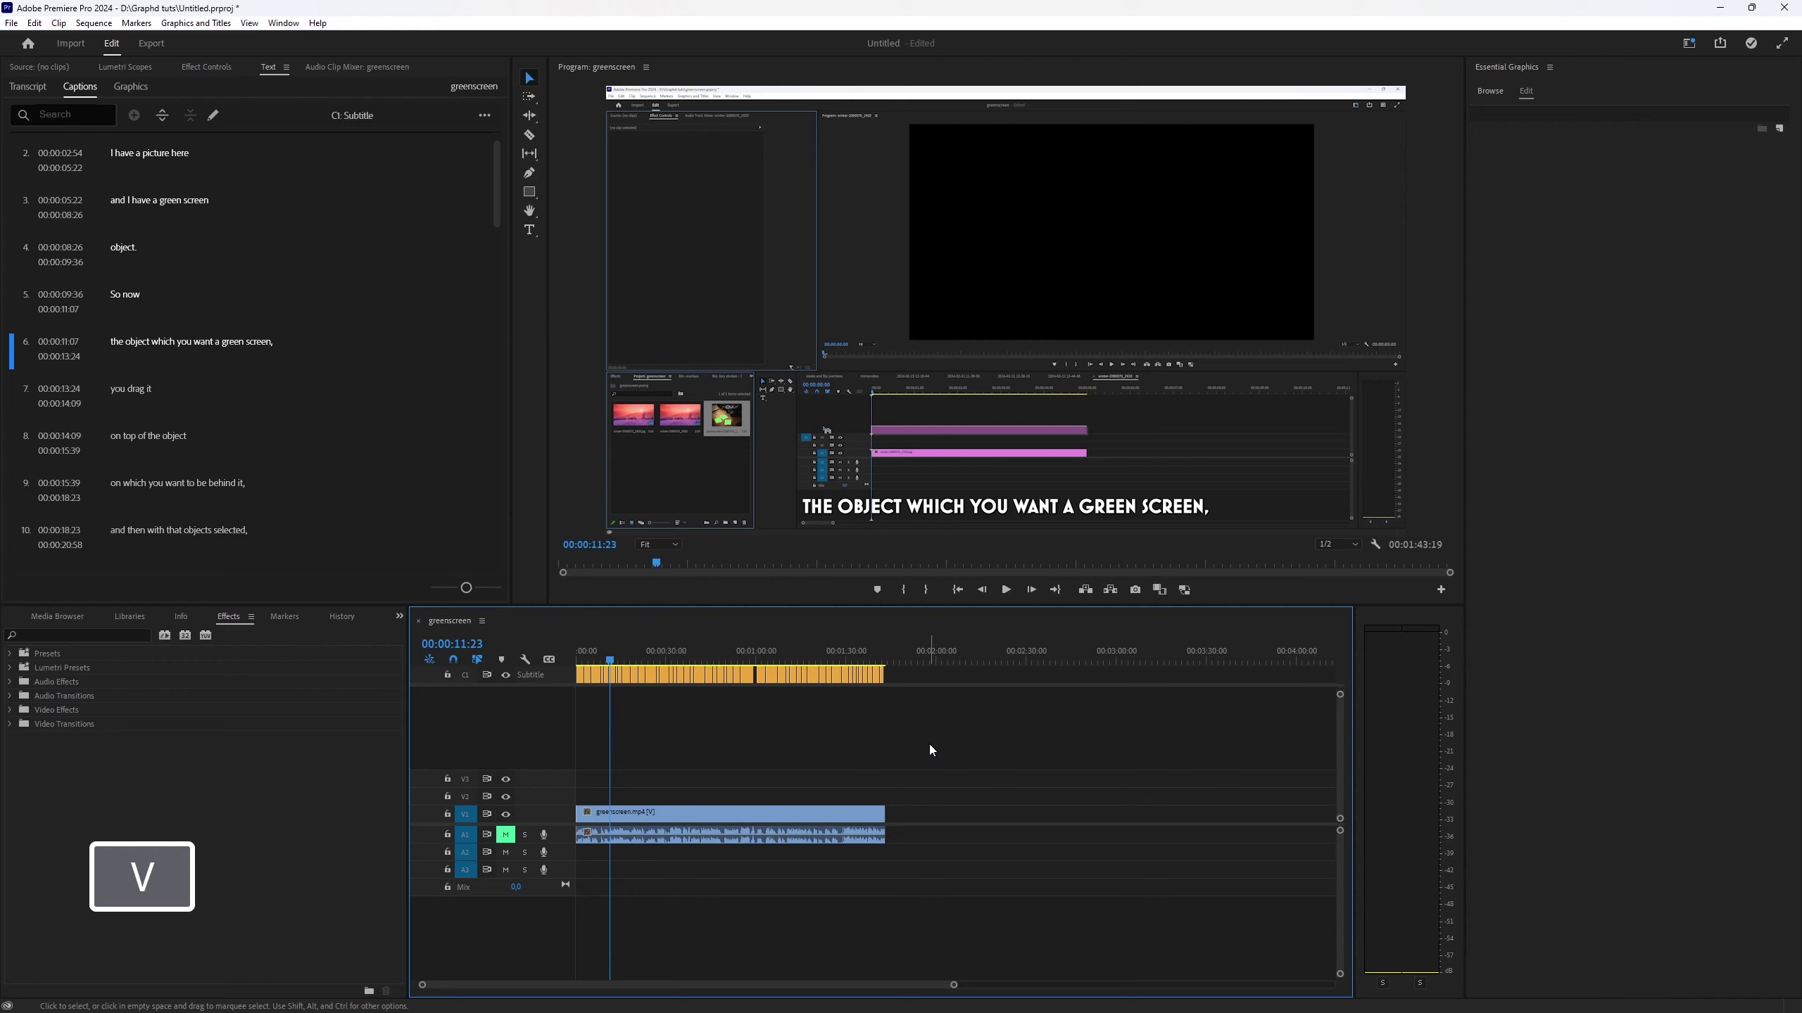
{"action": "left_click_drag", "start_coordinate": [939, 731], "coordinate": [574, 667]}
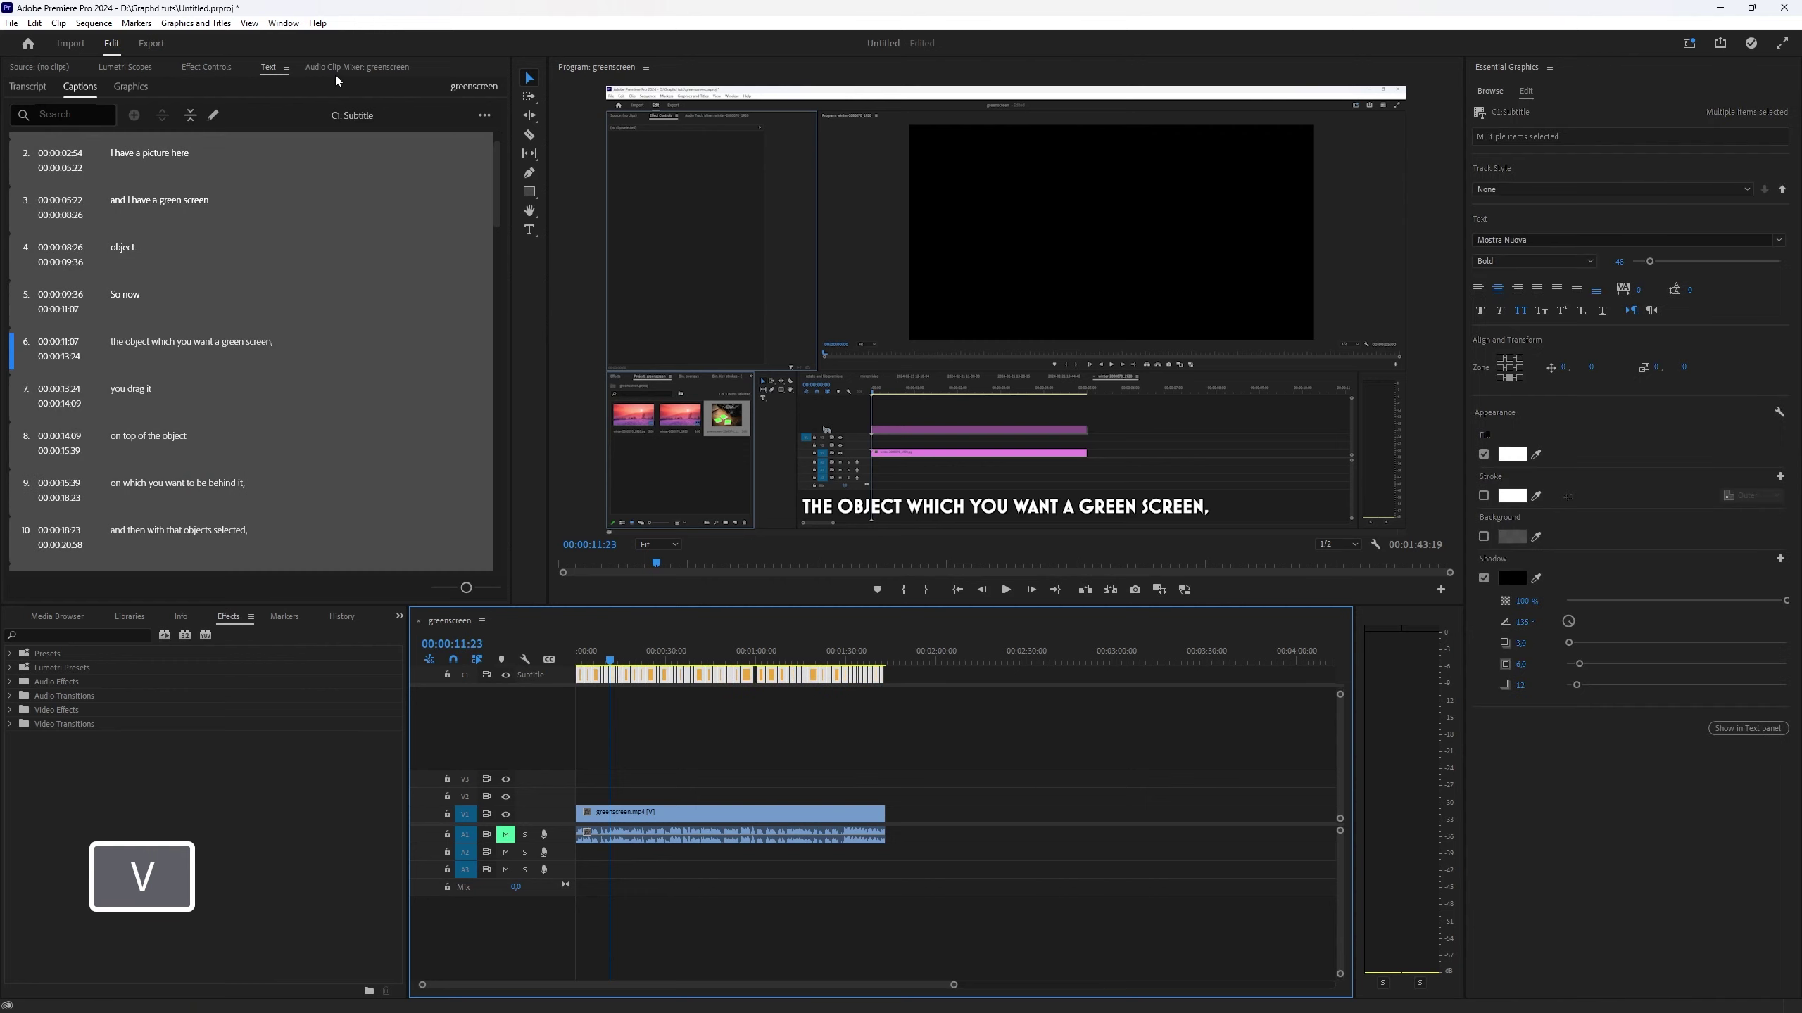
{"action": "left_click", "coordinate": [202, 24]}
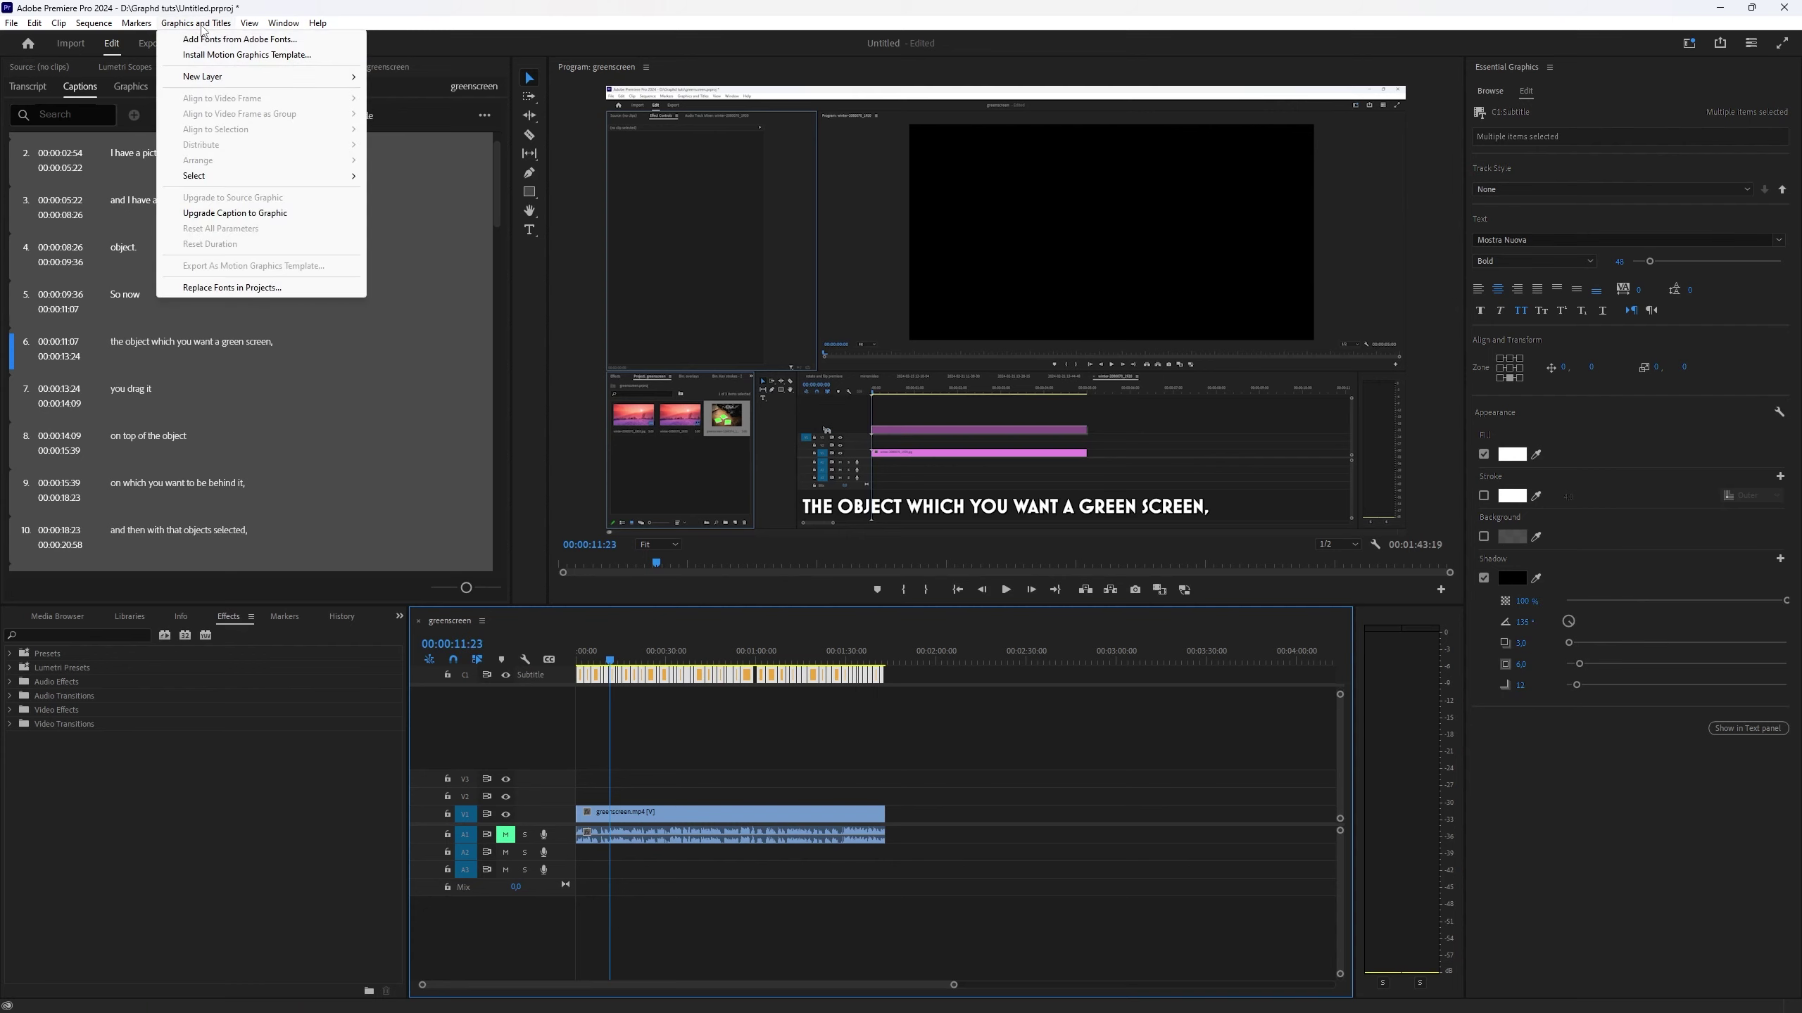
{"action": "left_click", "coordinate": [245, 214]}
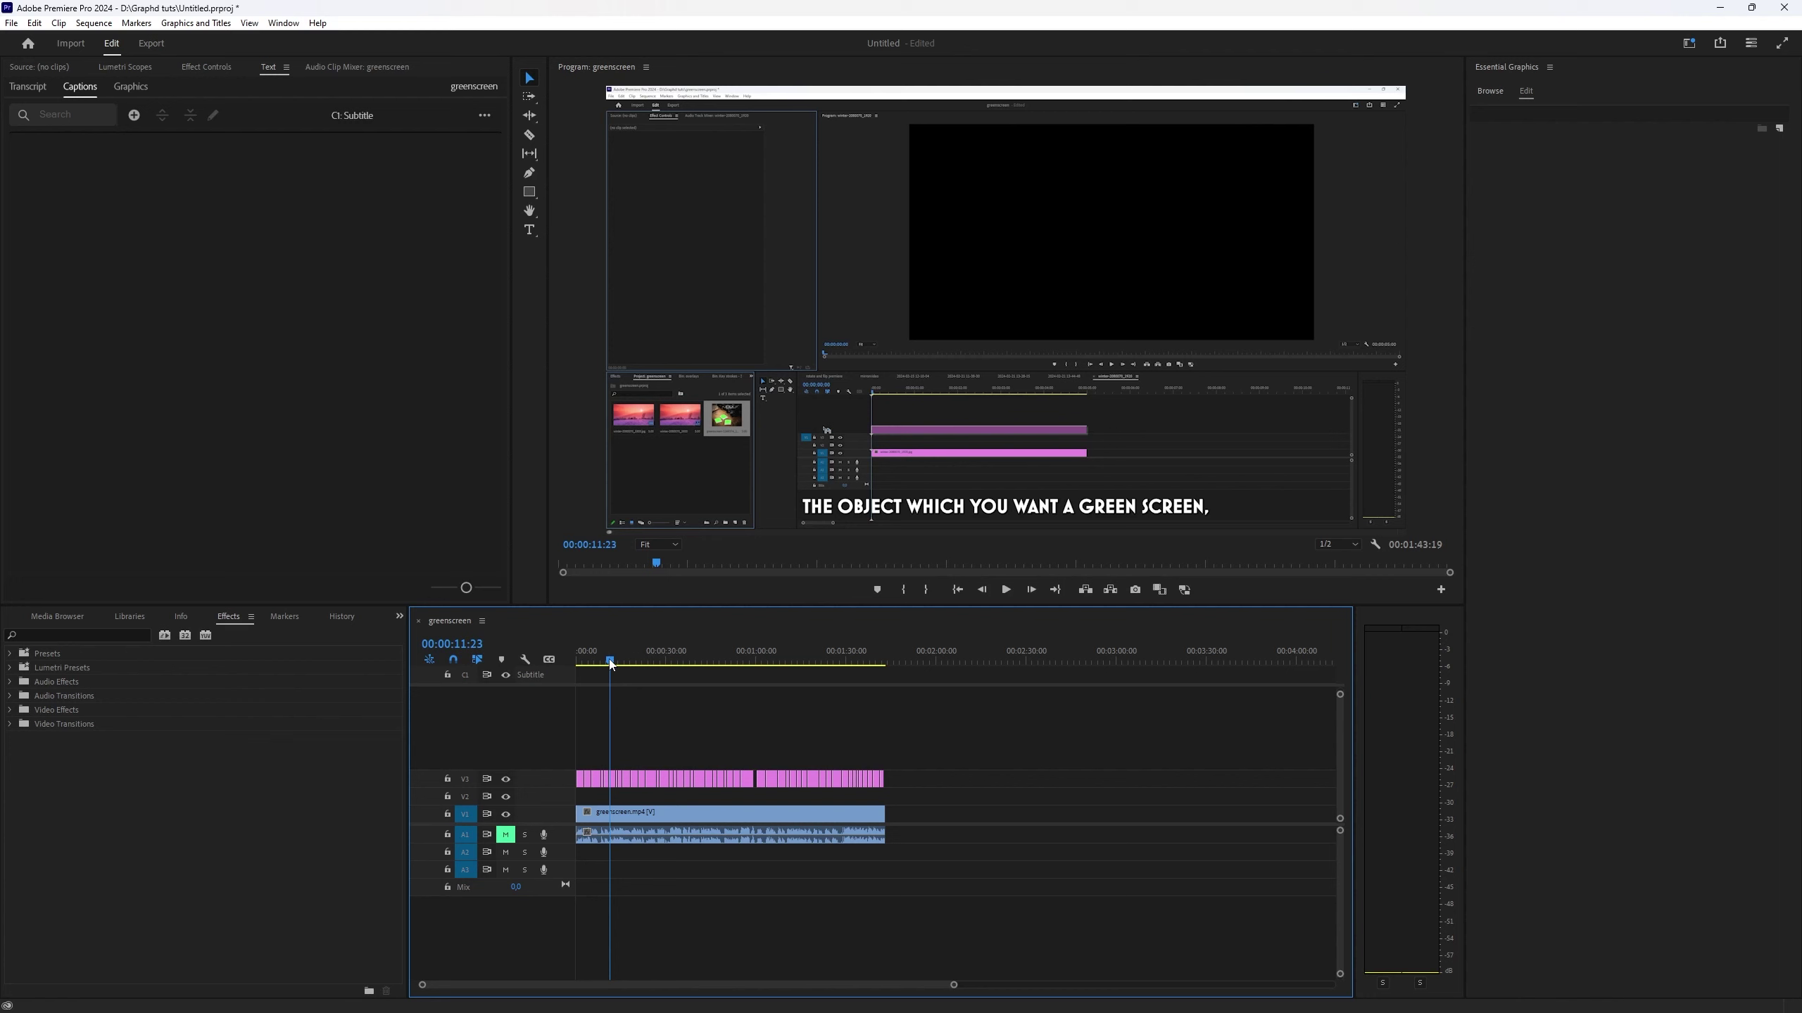
Apply the Transform effect from the Distort video effects to the first caption graphic on track V3.
{"action": "left_click_drag", "start_coordinate": [612, 664], "coordinate": [534, 656]}
{"action": "scroll", "coordinate": [692, 885], "scroll_direction": "up", "scroll_amount": 4}
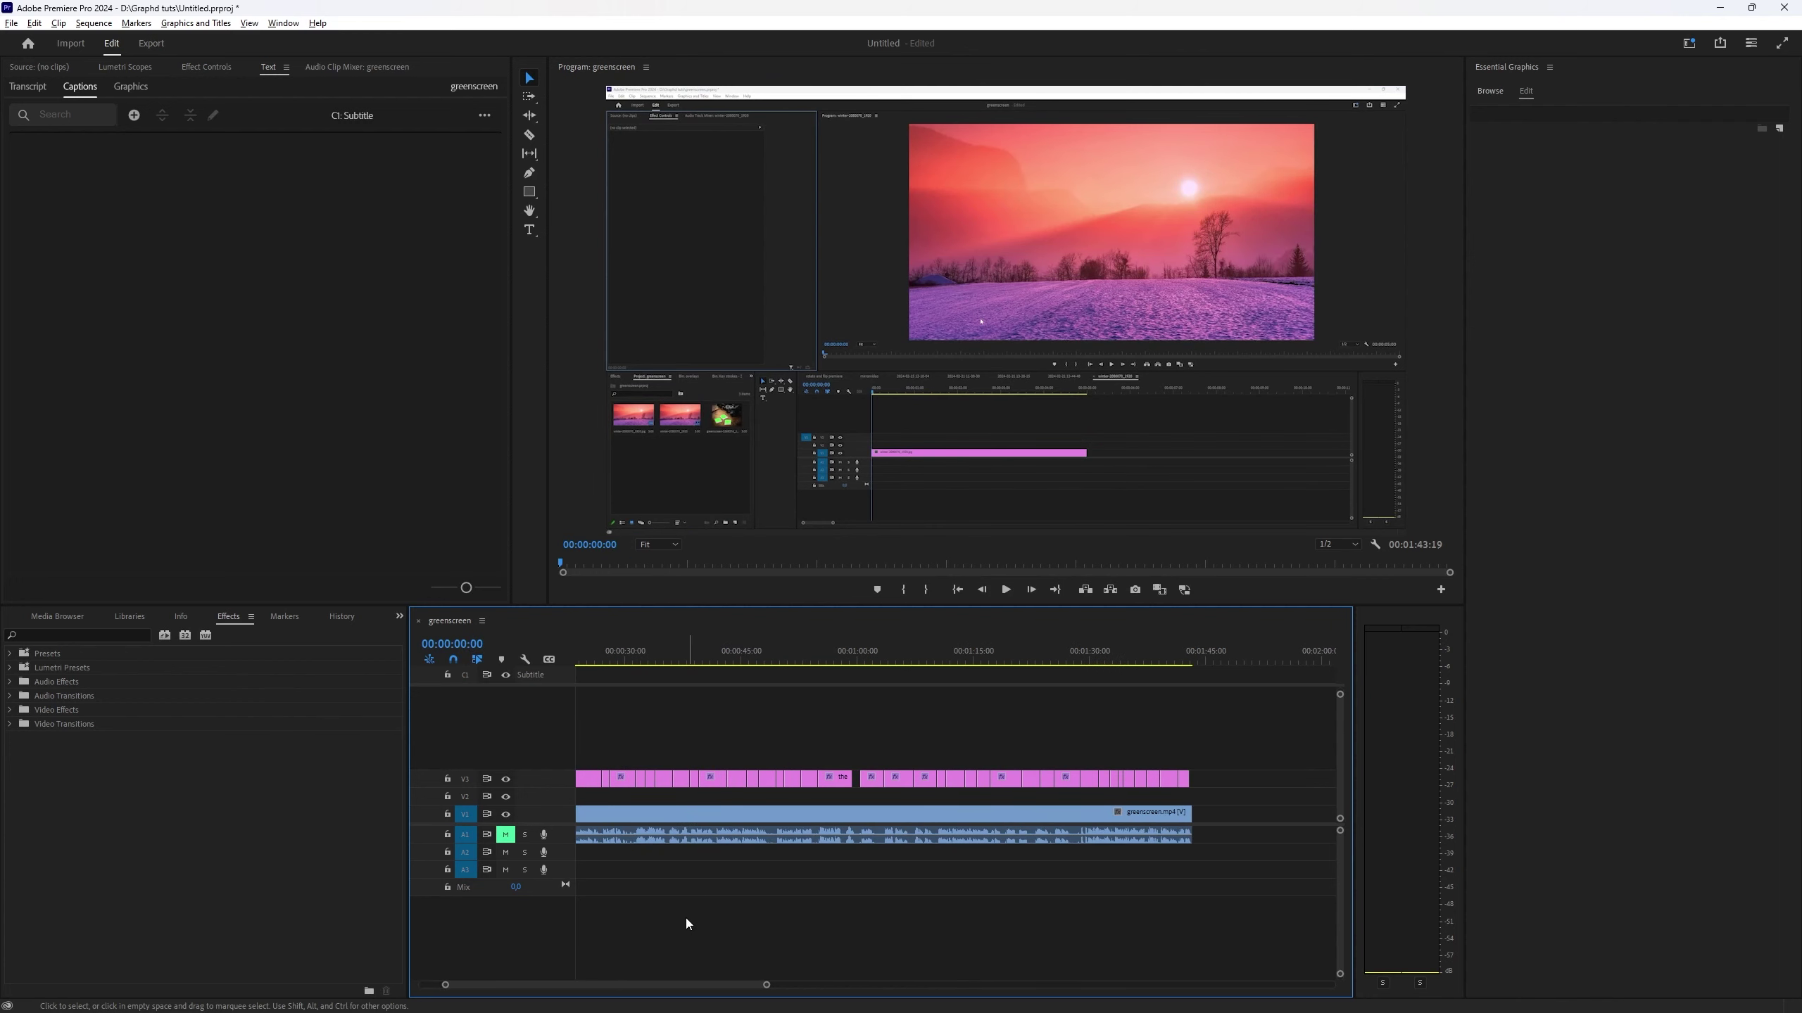
{"action": "scroll", "coordinate": [698, 976], "scroll_direction": "up", "scroll_amount": 1}
{"action": "left_click_drag", "start_coordinate": [694, 985], "coordinate": [590, 974]}
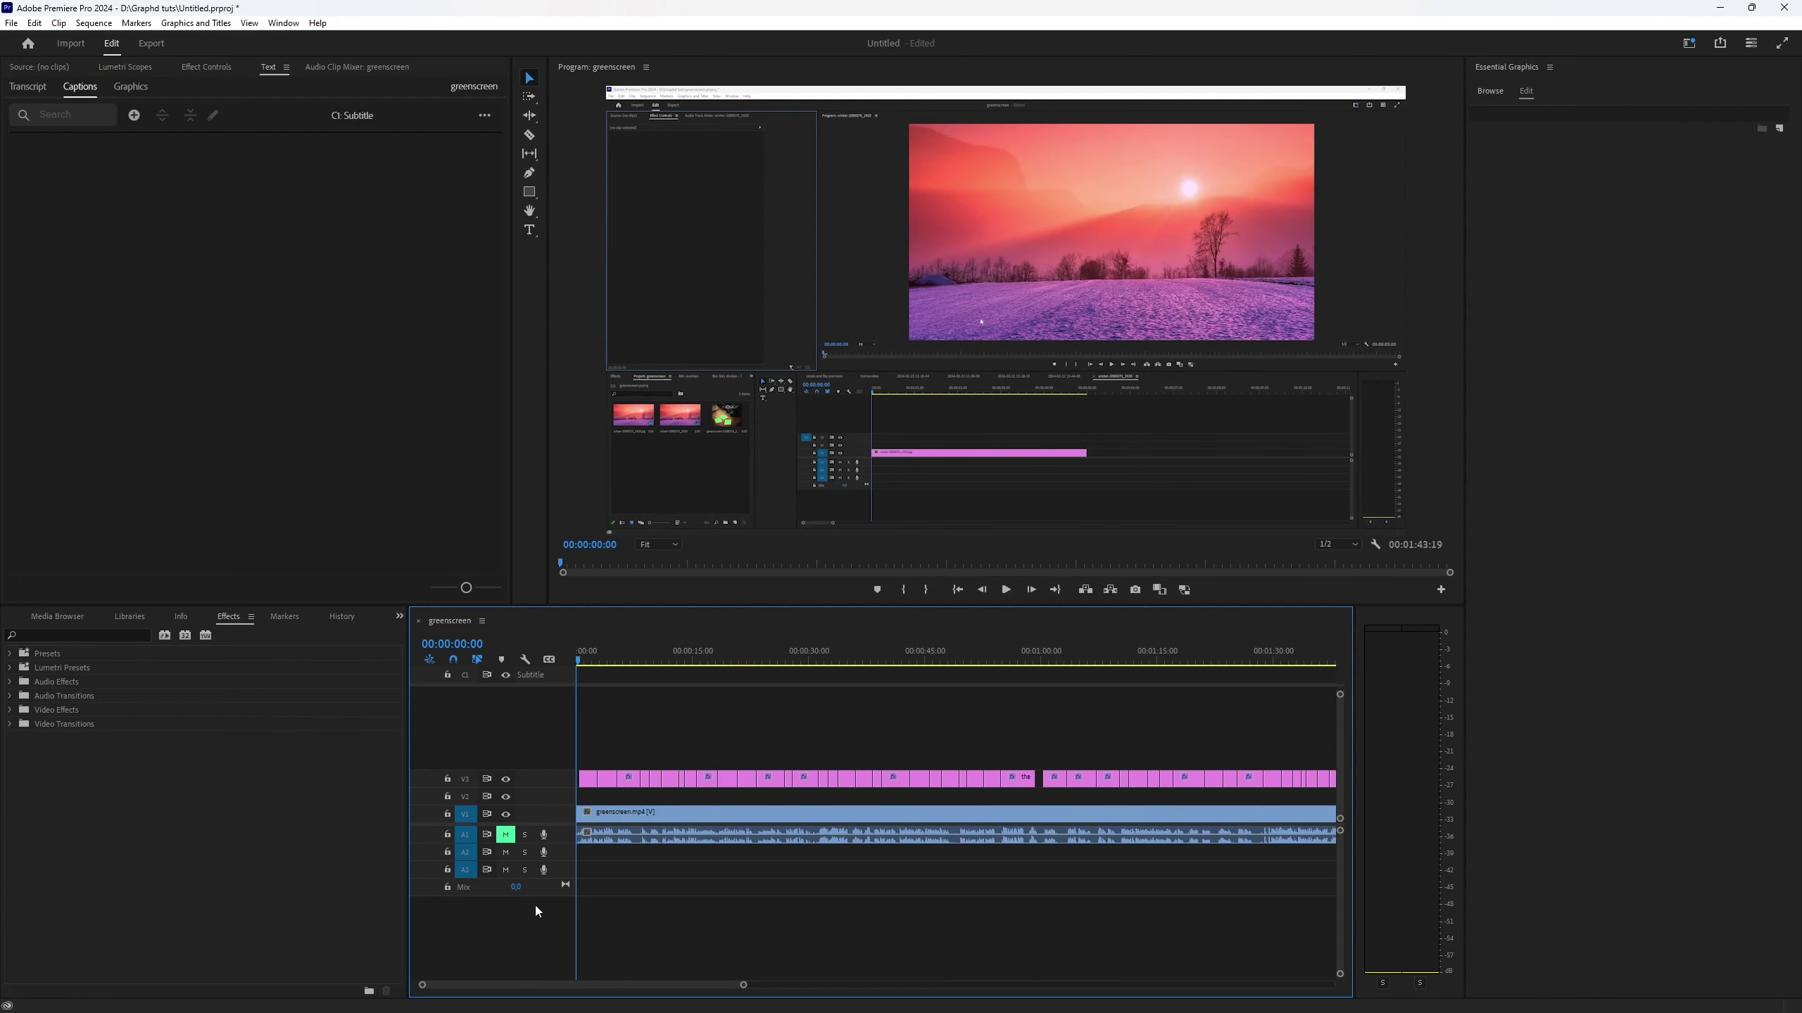
{"action": "left_click", "coordinate": [586, 781]}
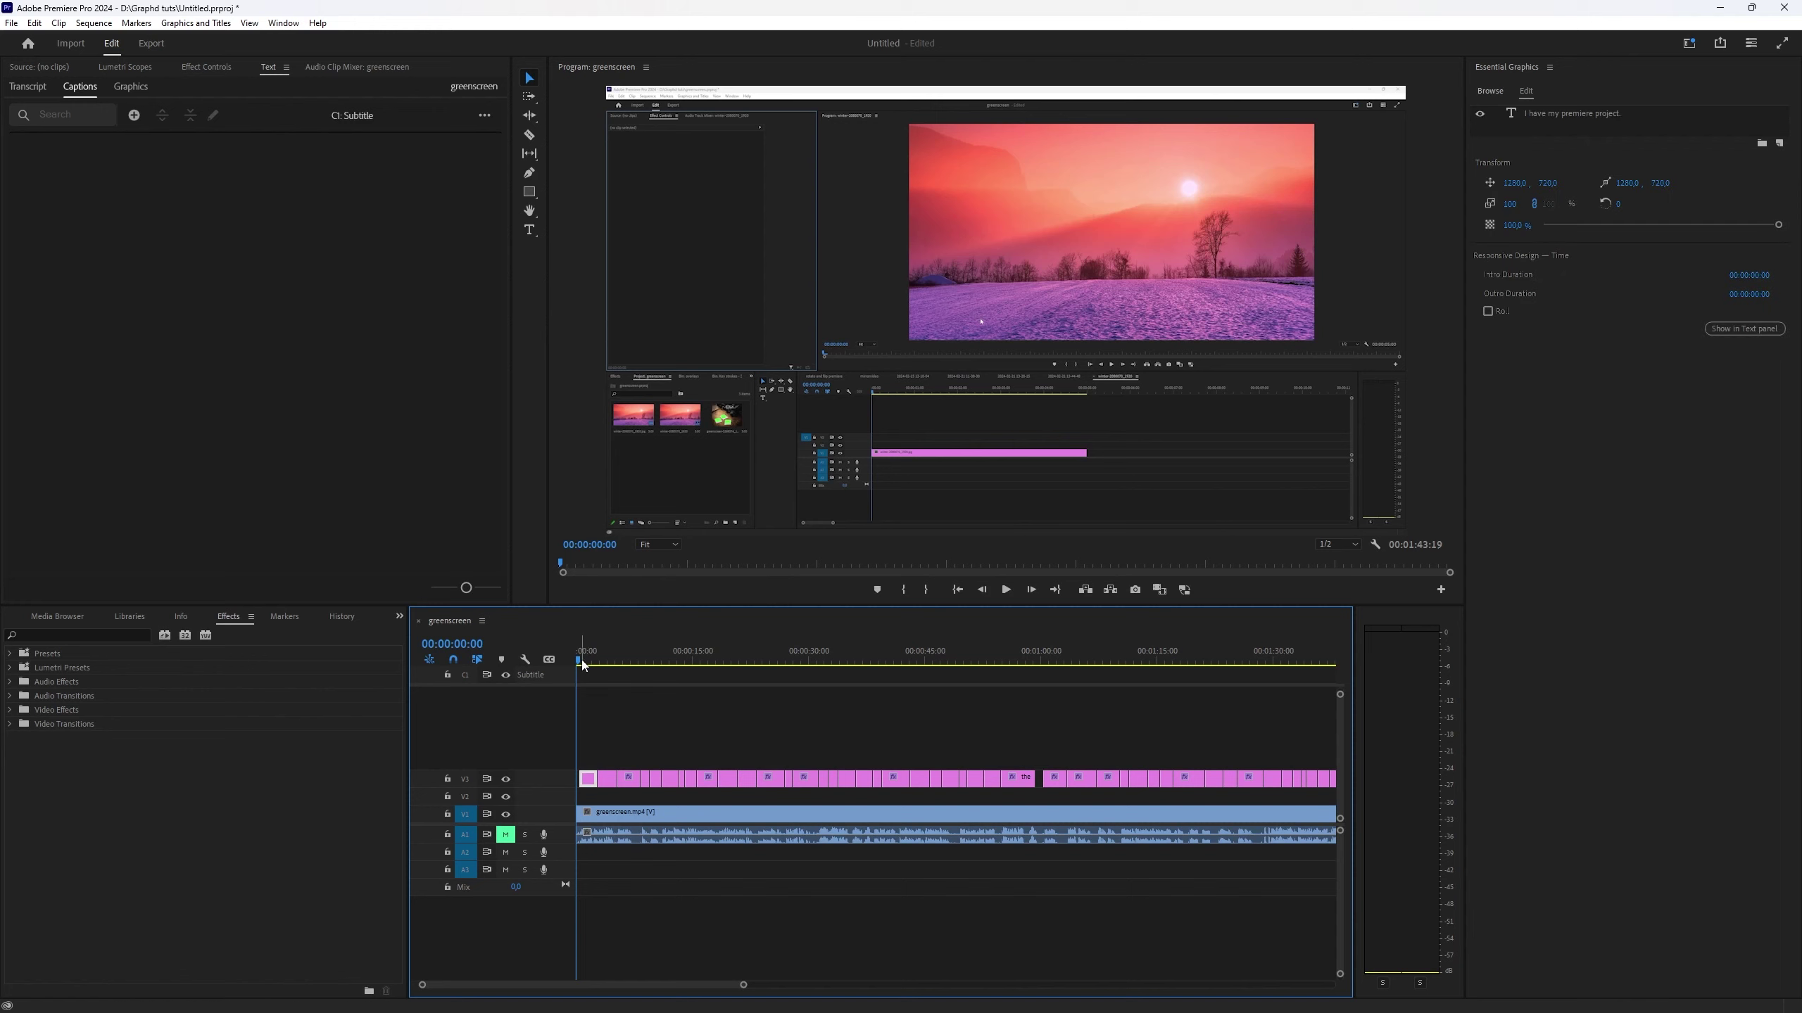
{"action": "left_click_drag", "start_coordinate": [581, 665], "coordinate": [586, 664]}
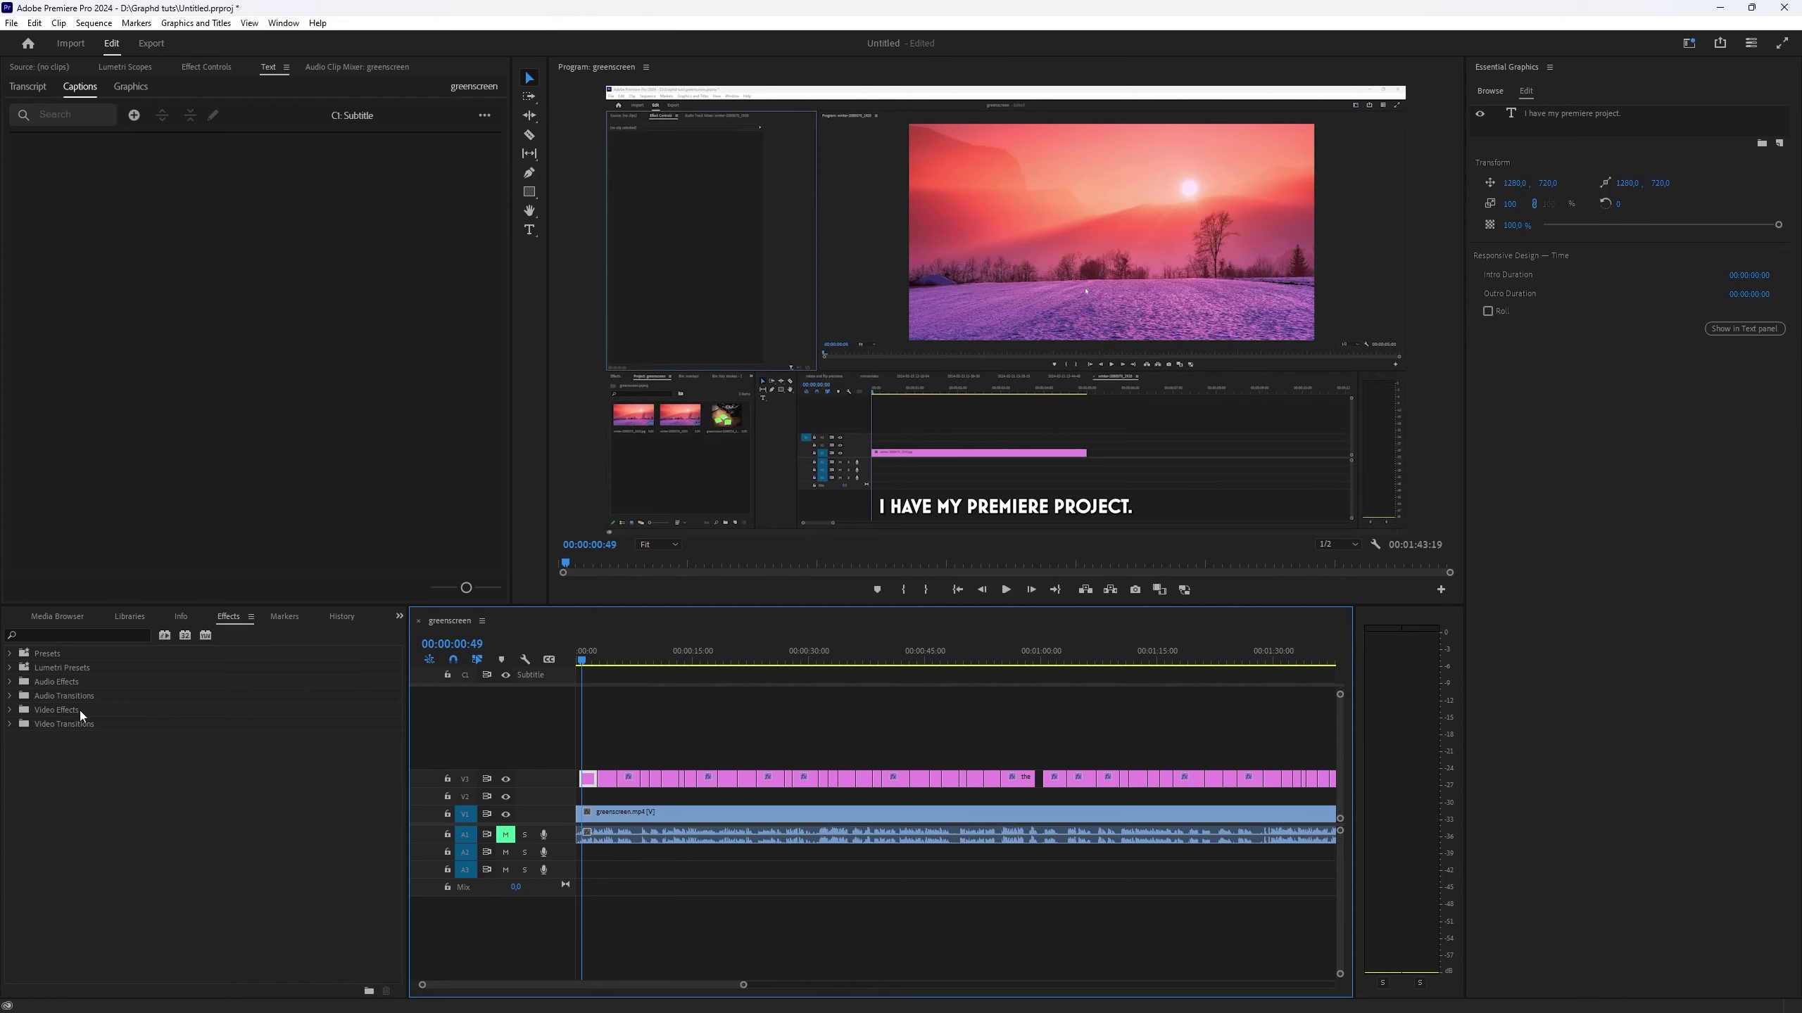
{"action": "left_click", "coordinate": [10, 712]}
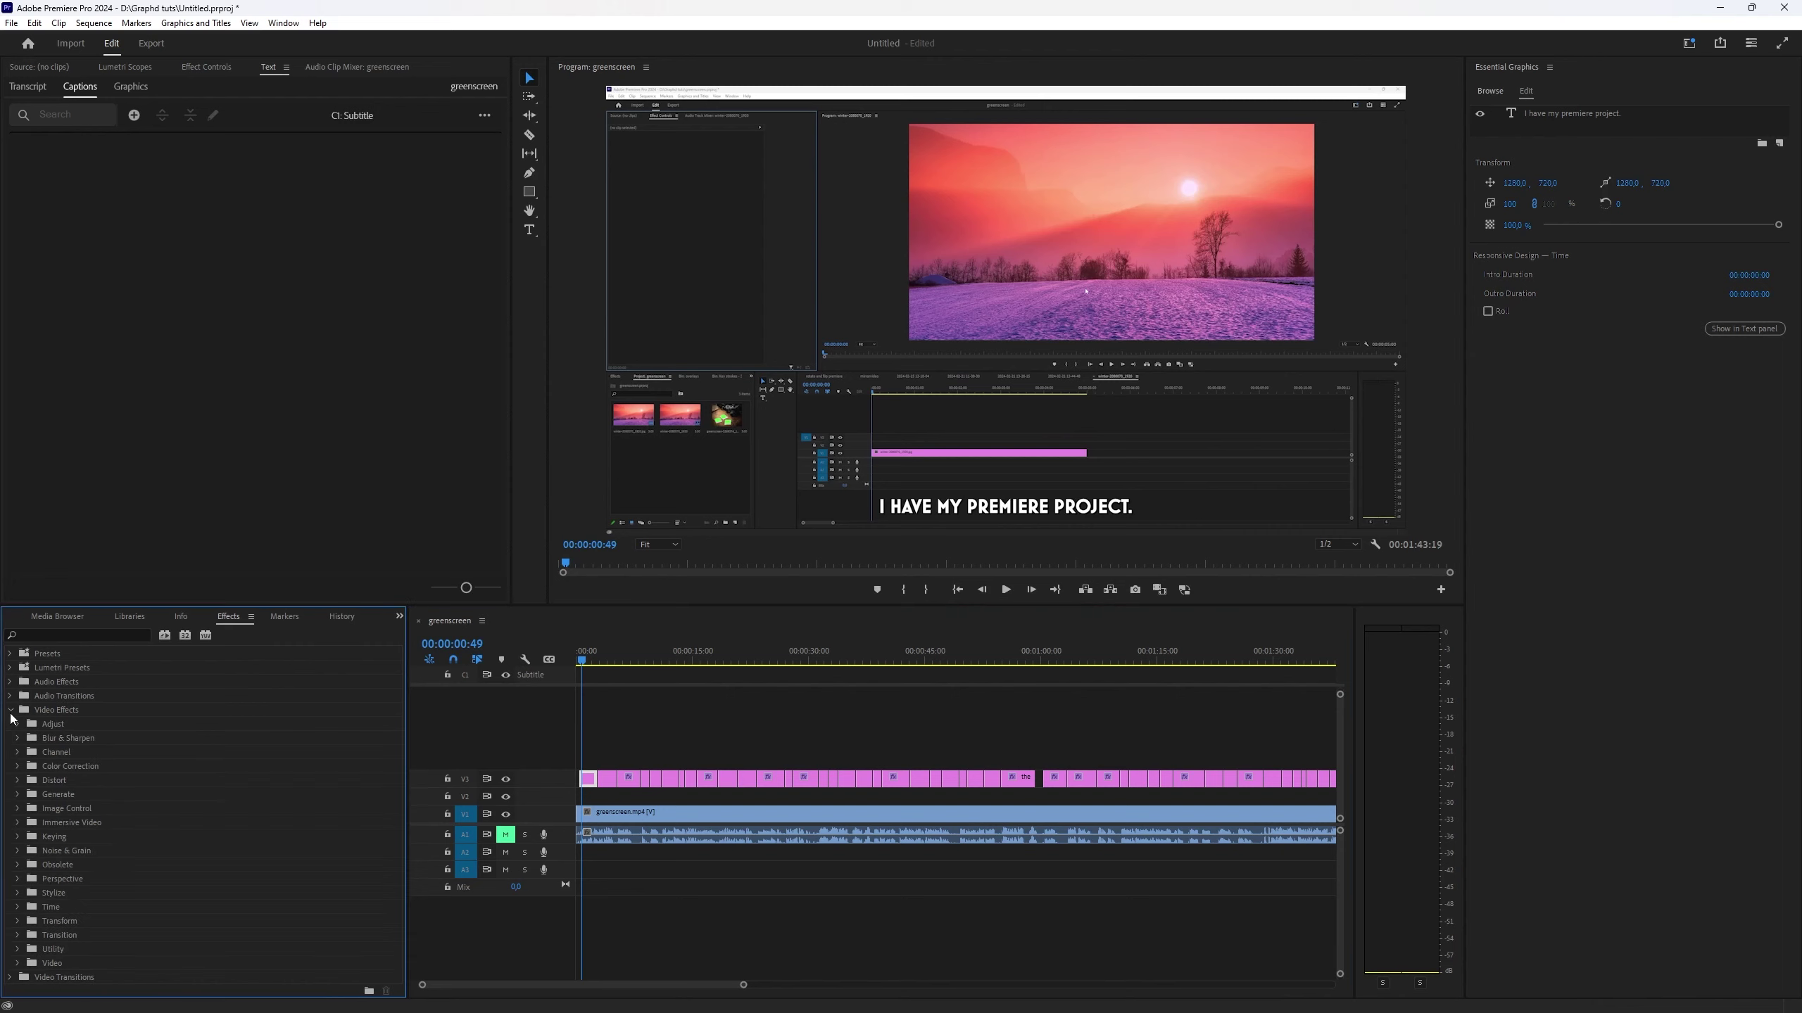
{"action": "left_click", "coordinate": [17, 781]}
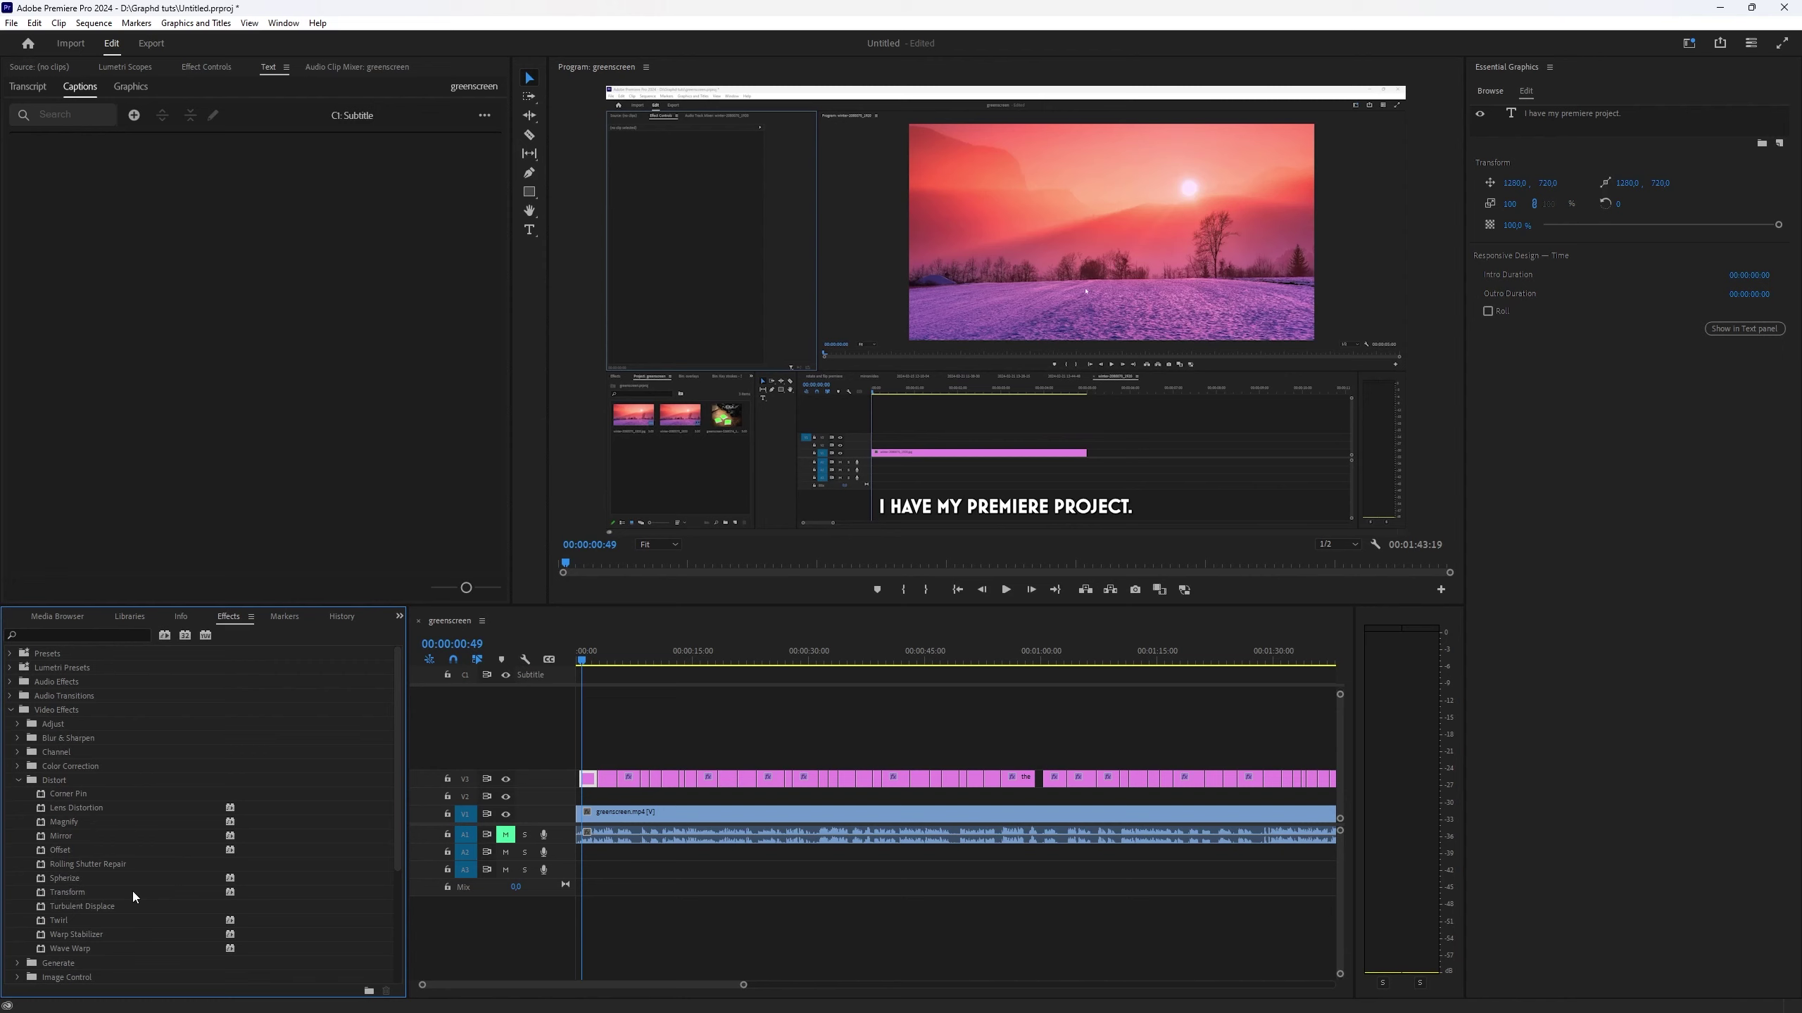
{"action": "double_click", "coordinate": [78, 896]}
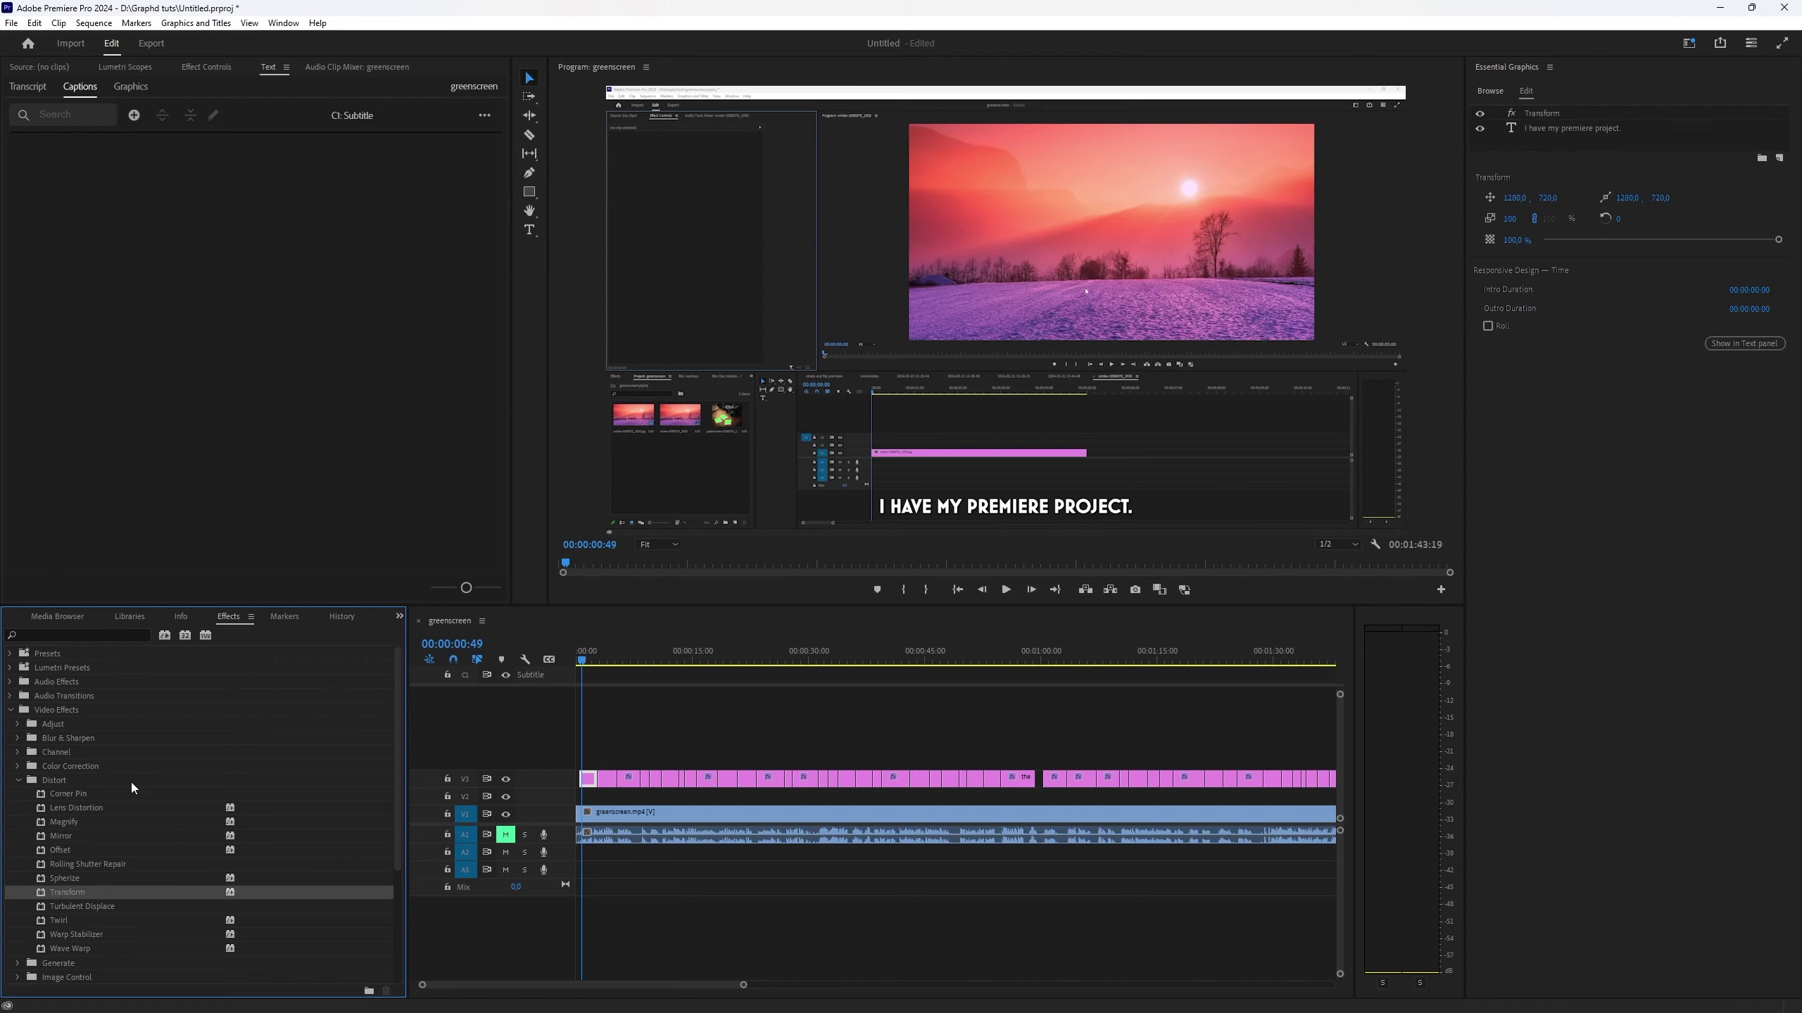
At the start of the first caption graphic, set the Transform anchor point to about 1381.4, 1376.9 and position to about 1381.4, 1379.2, by the text.
{"action": "left_click", "coordinate": [195, 69]}
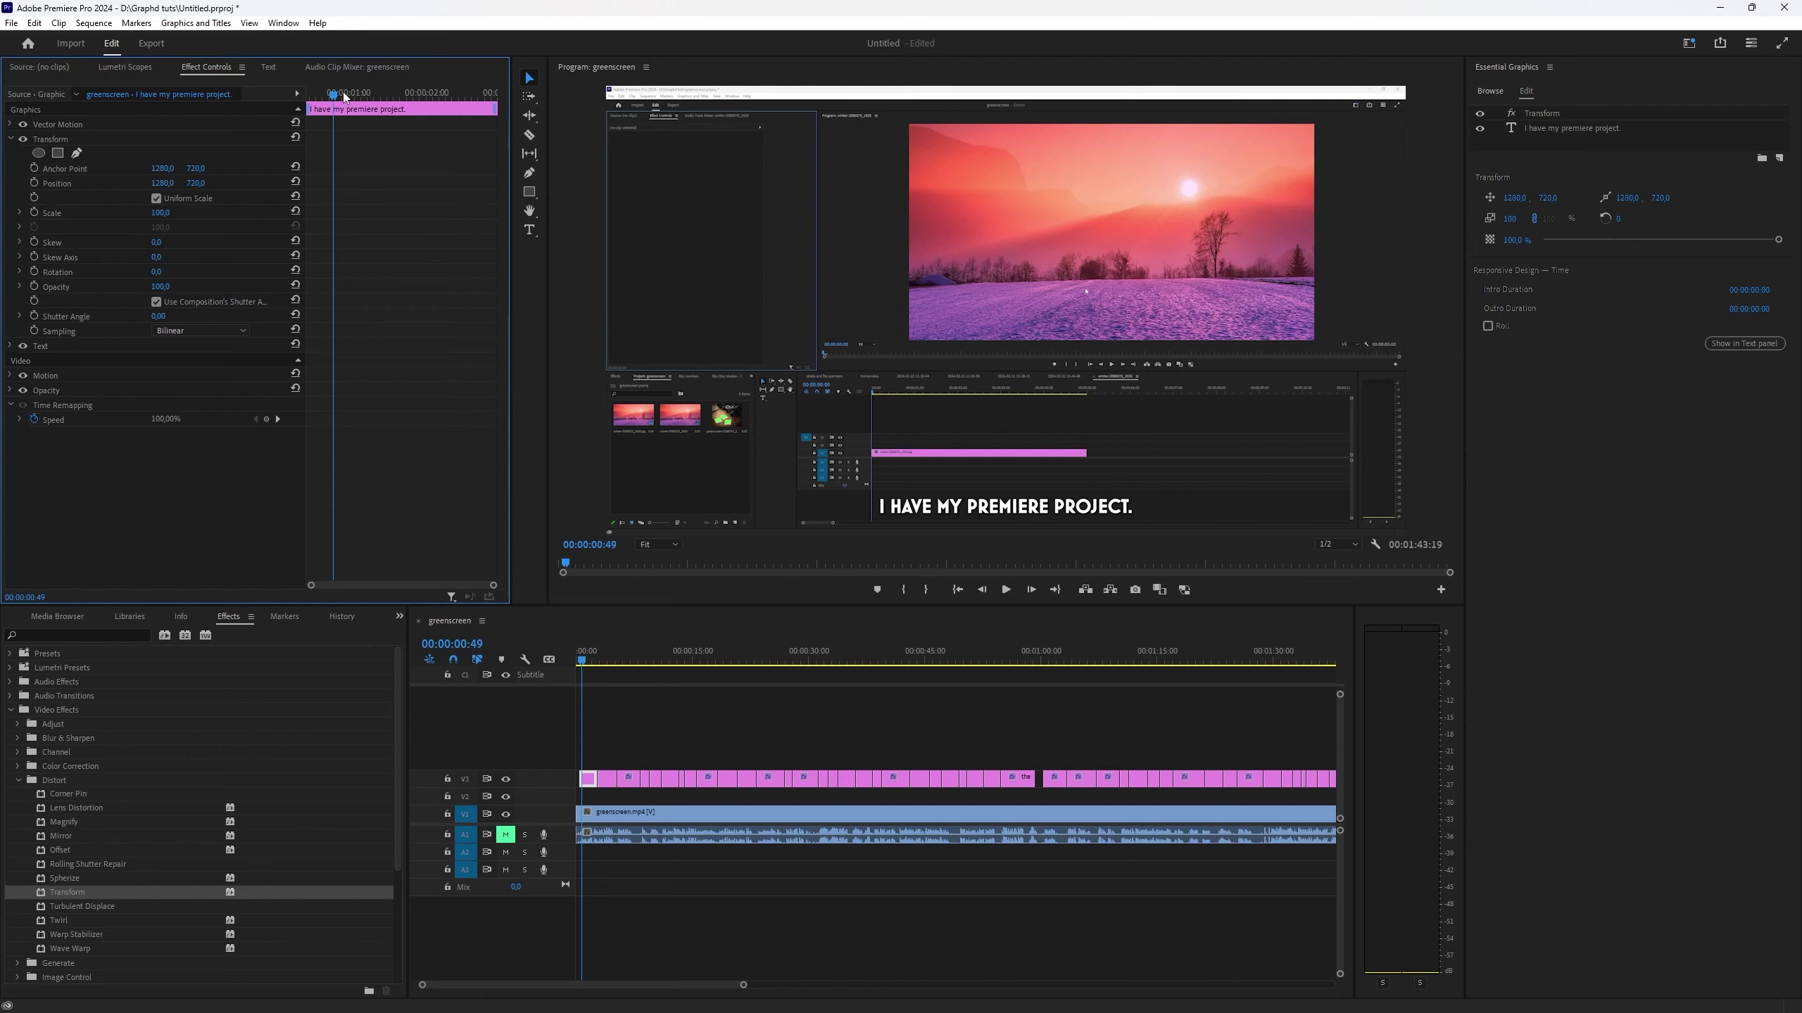
{"action": "left_click_drag", "start_coordinate": [337, 101], "coordinate": [307, 100]}
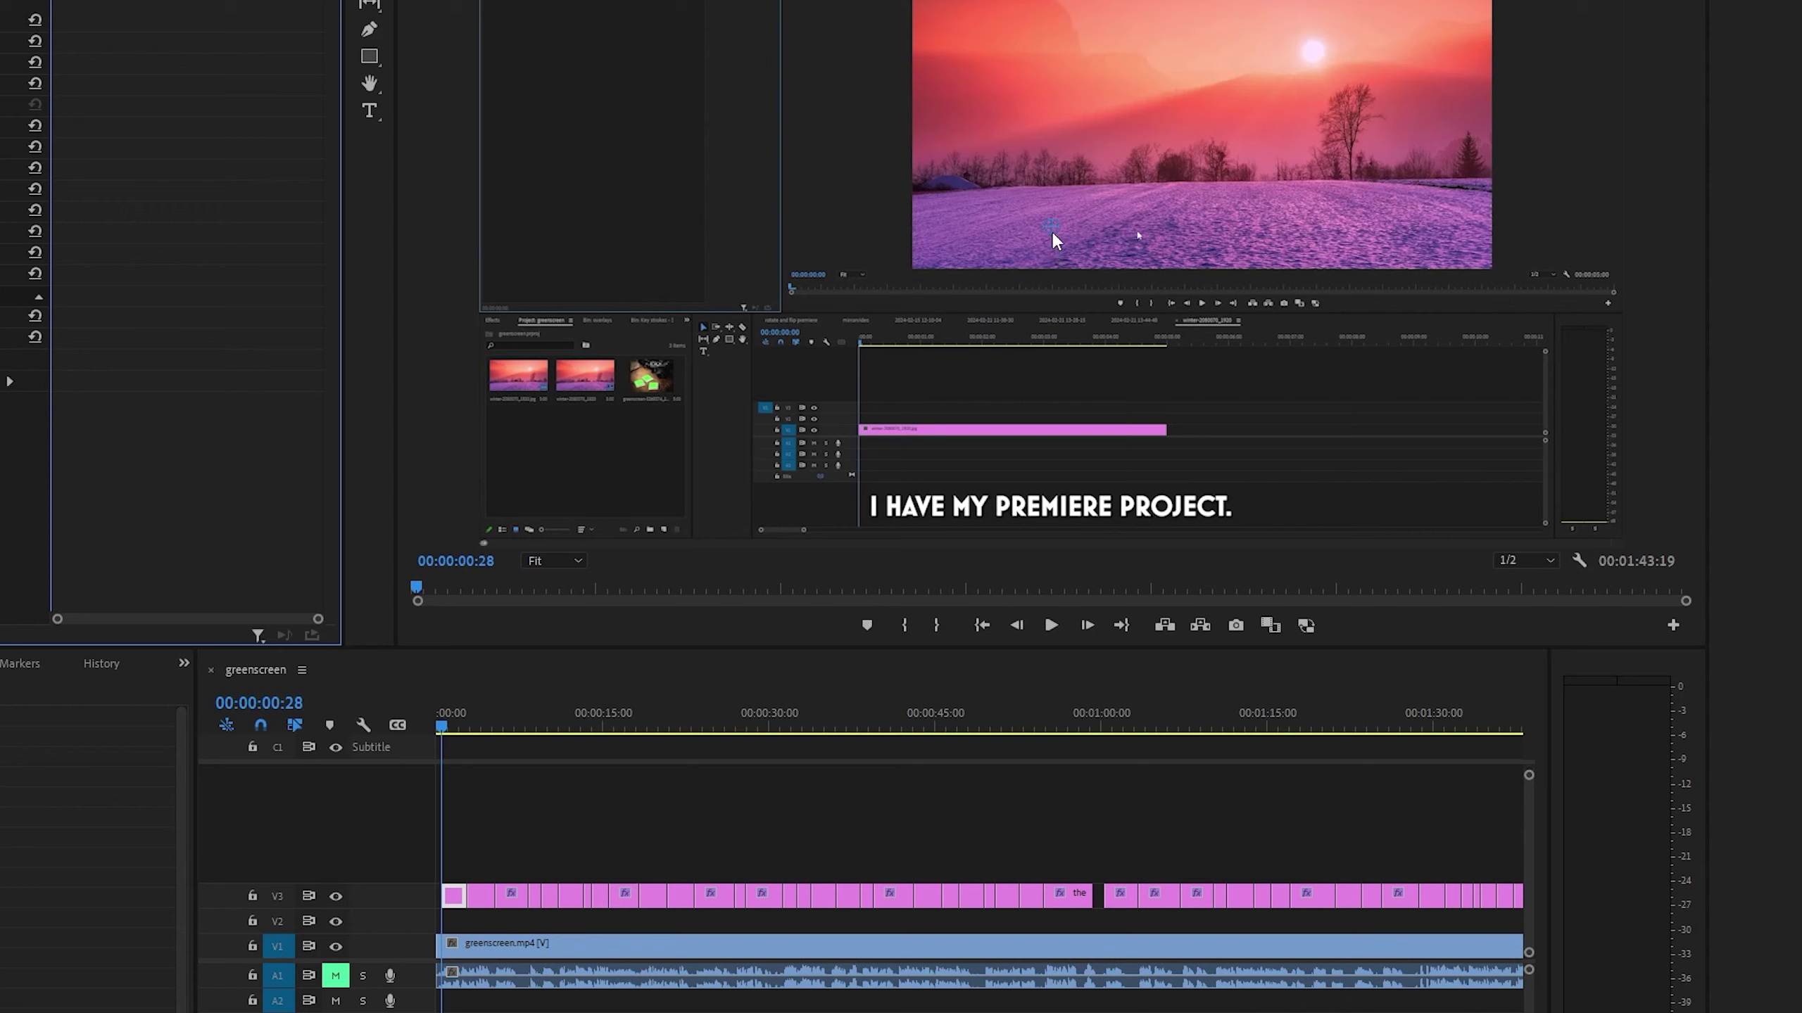
{"action": "left_click", "coordinate": [1053, 233]}
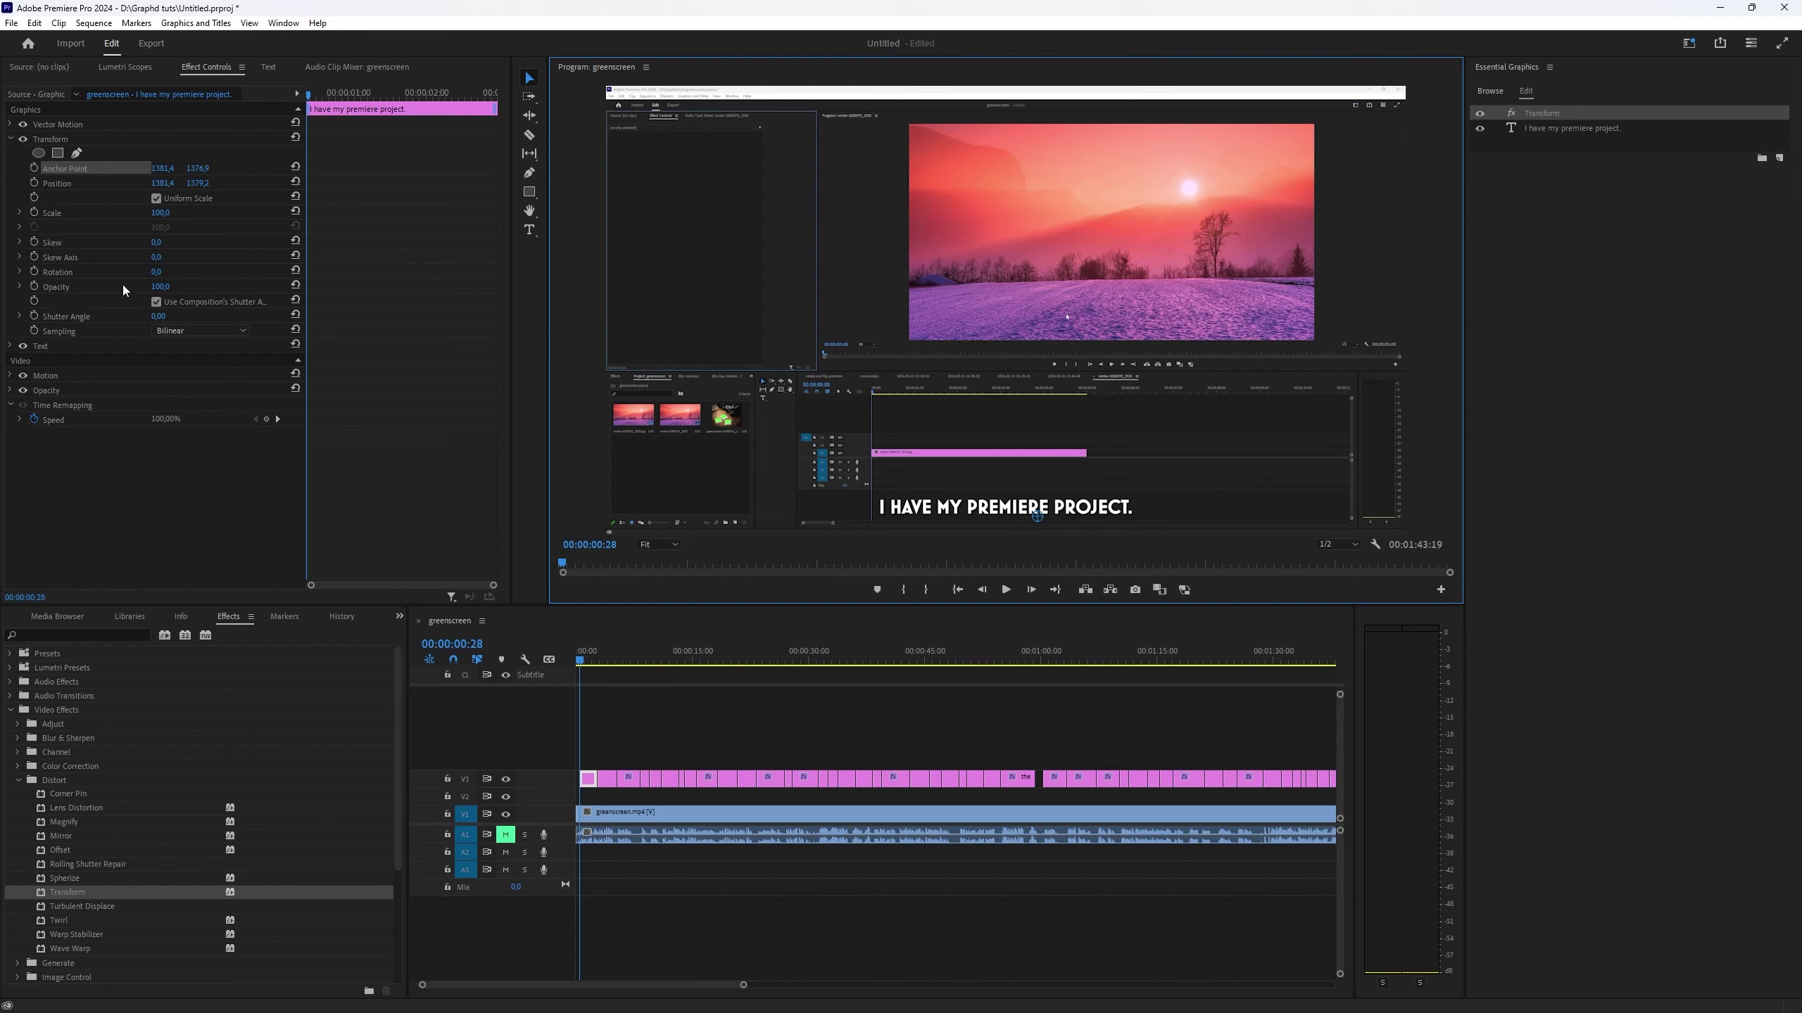
Enable keyframing for the Transform effect's opacity at the caption's start and set it to 0.
{"action": "left_click", "coordinate": [51, 285]}
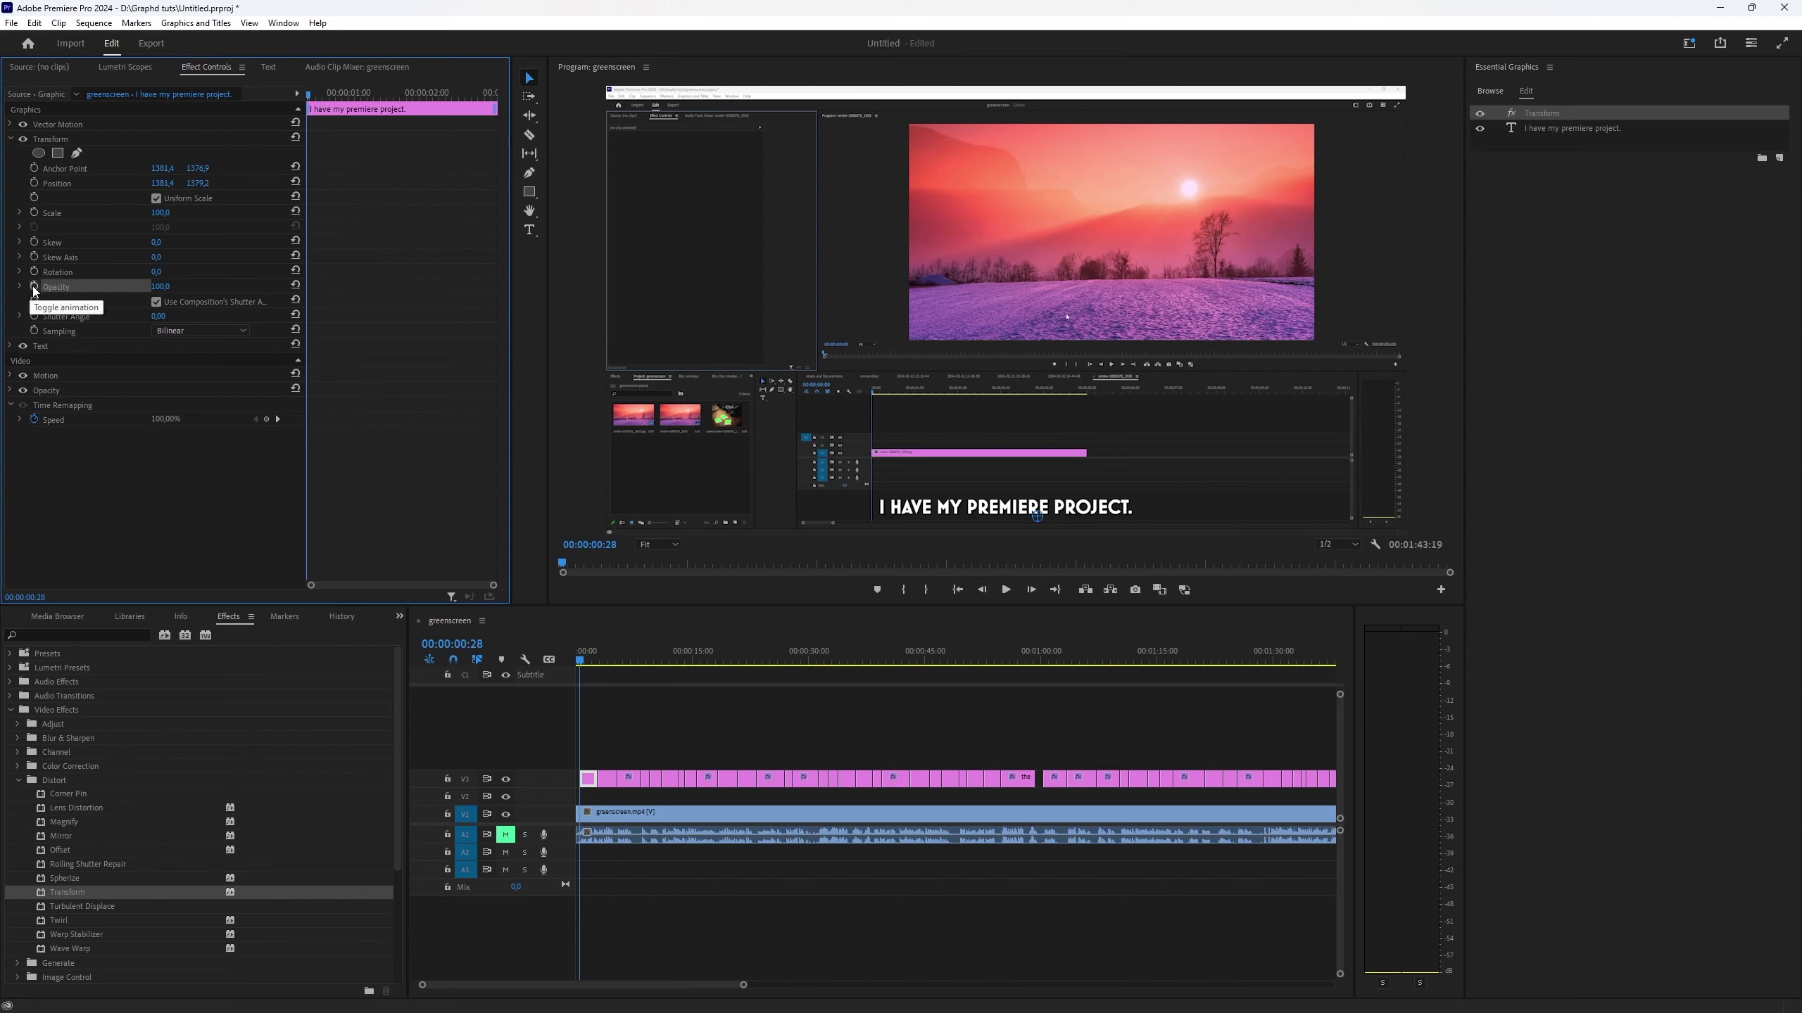
{"action": "left_click", "coordinate": [33, 286]}
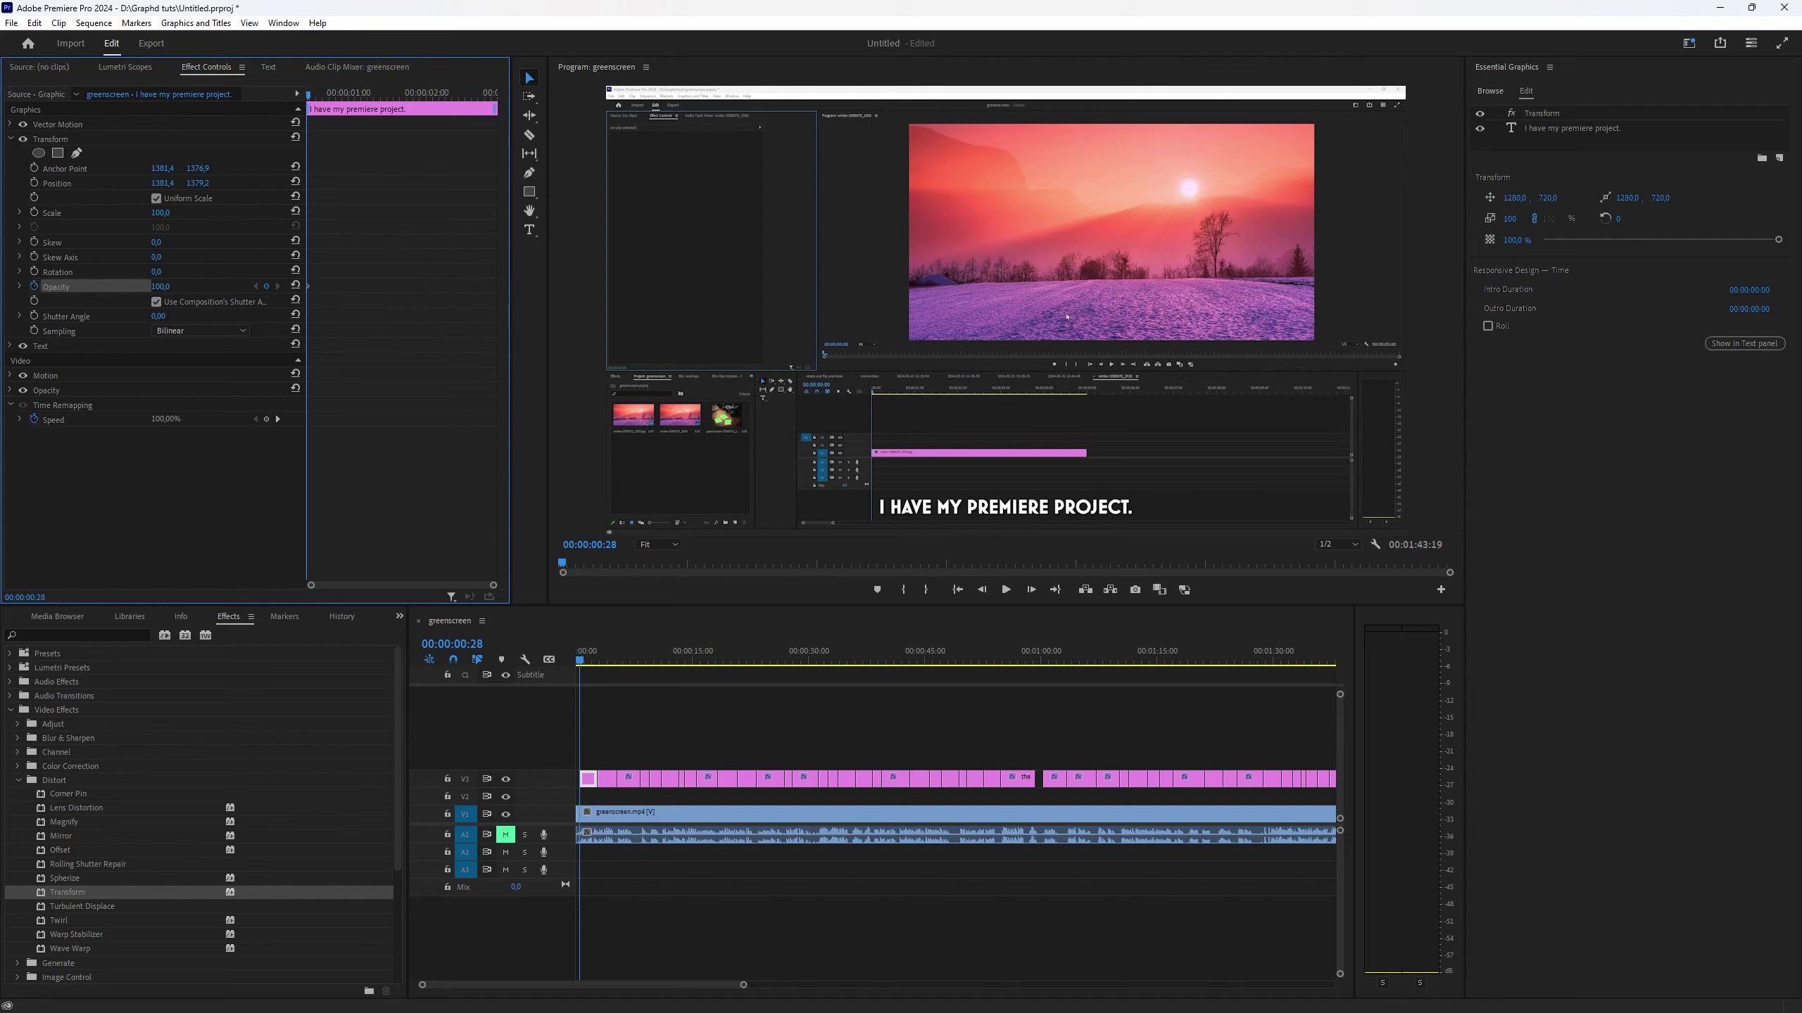
{"action": "left_click", "coordinate": [169, 284]}
{"action": "type", "text": "0"}
{"action": "key", "text": "Return"}
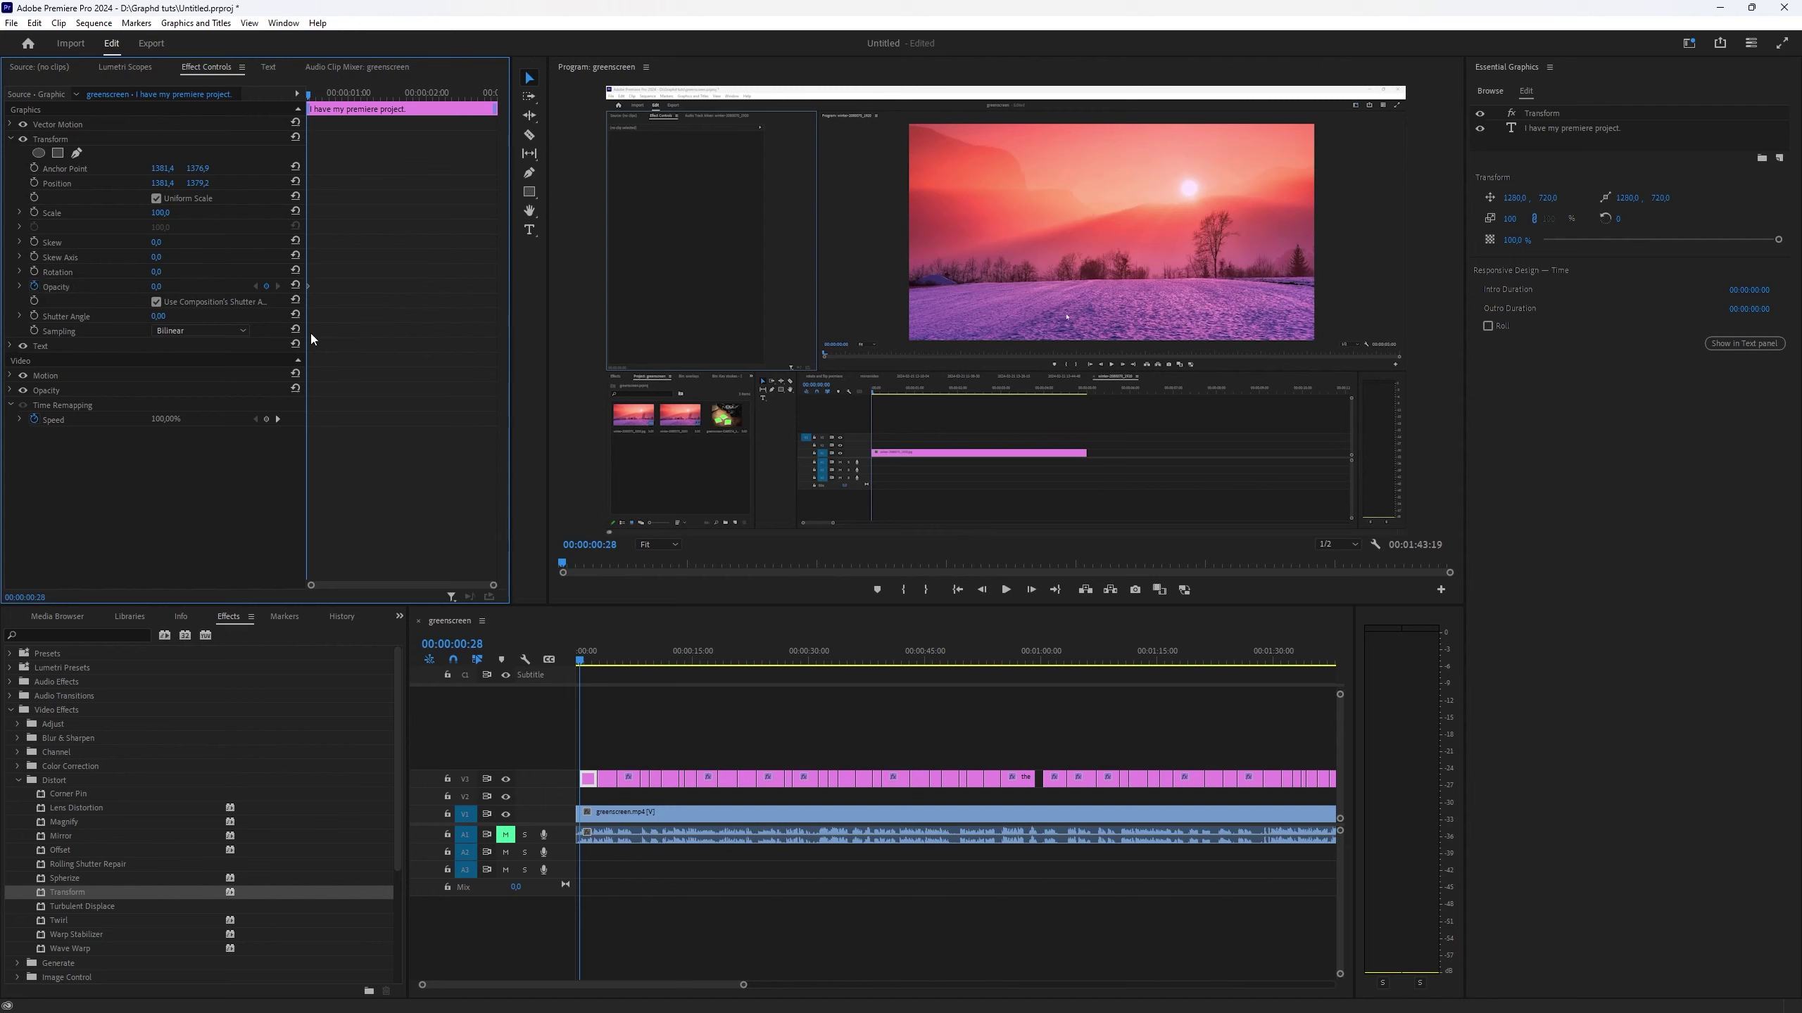
Add a Transform opacity keyframe of 100 at 00:00:00:42.
{"action": "left_click_drag", "start_coordinate": [311, 98], "coordinate": [324, 98]}
{"action": "left_click", "coordinate": [163, 286]}
{"action": "type", "text": "100"}
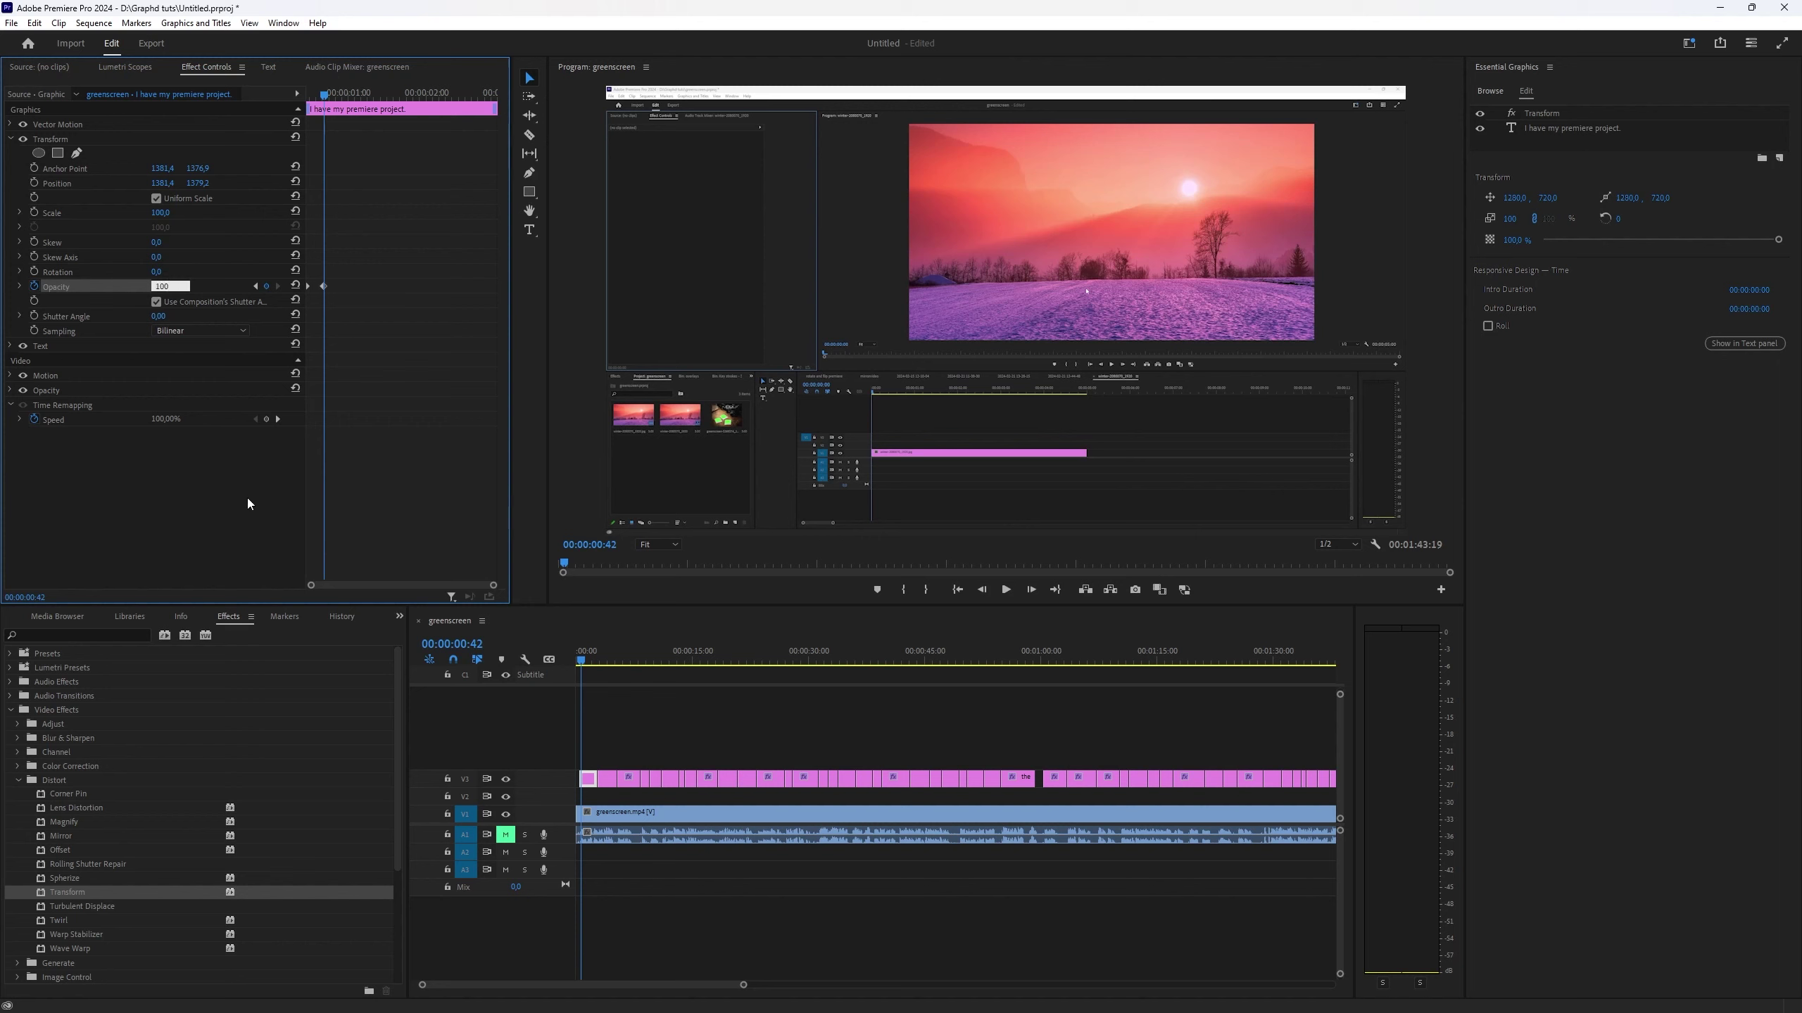
{"action": "key", "text": "Return"}
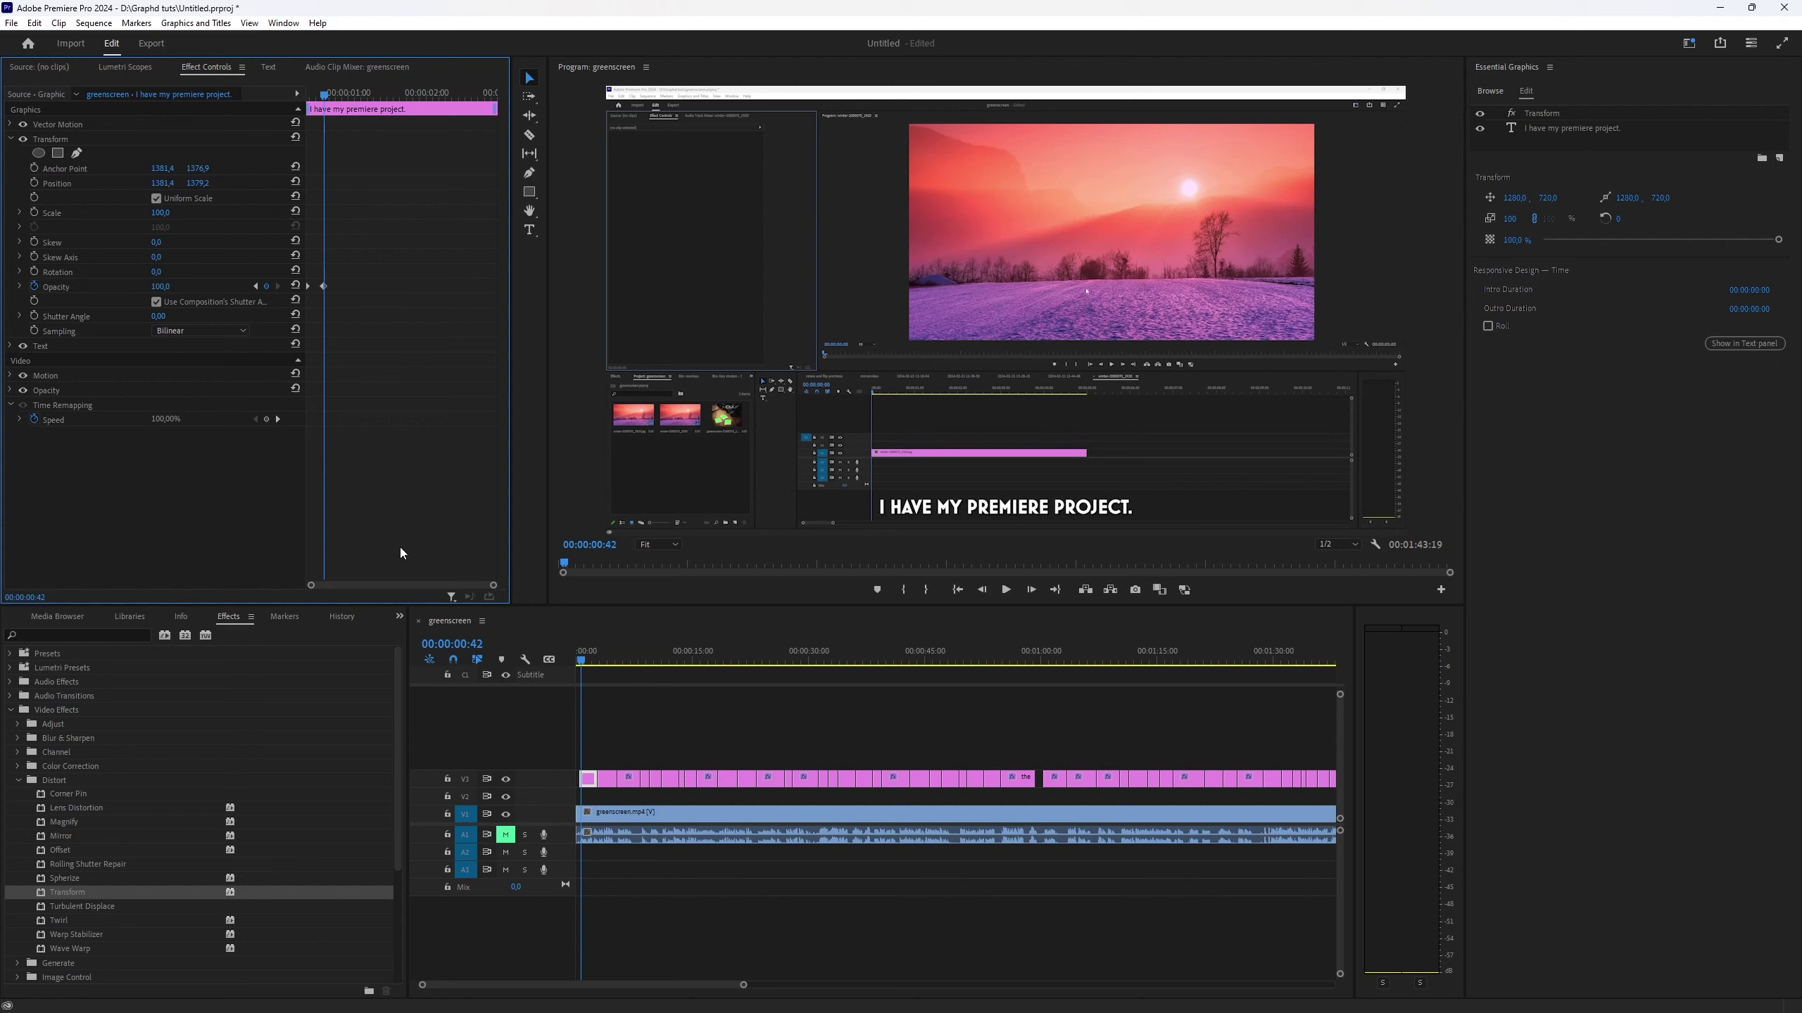
Preview the first caption's fade-in, move its second Transform opacity keyframe slightly later, and play the slower fade.
{"action": "left_click", "coordinate": [584, 663]}
{"action": "key", "text": "space"}
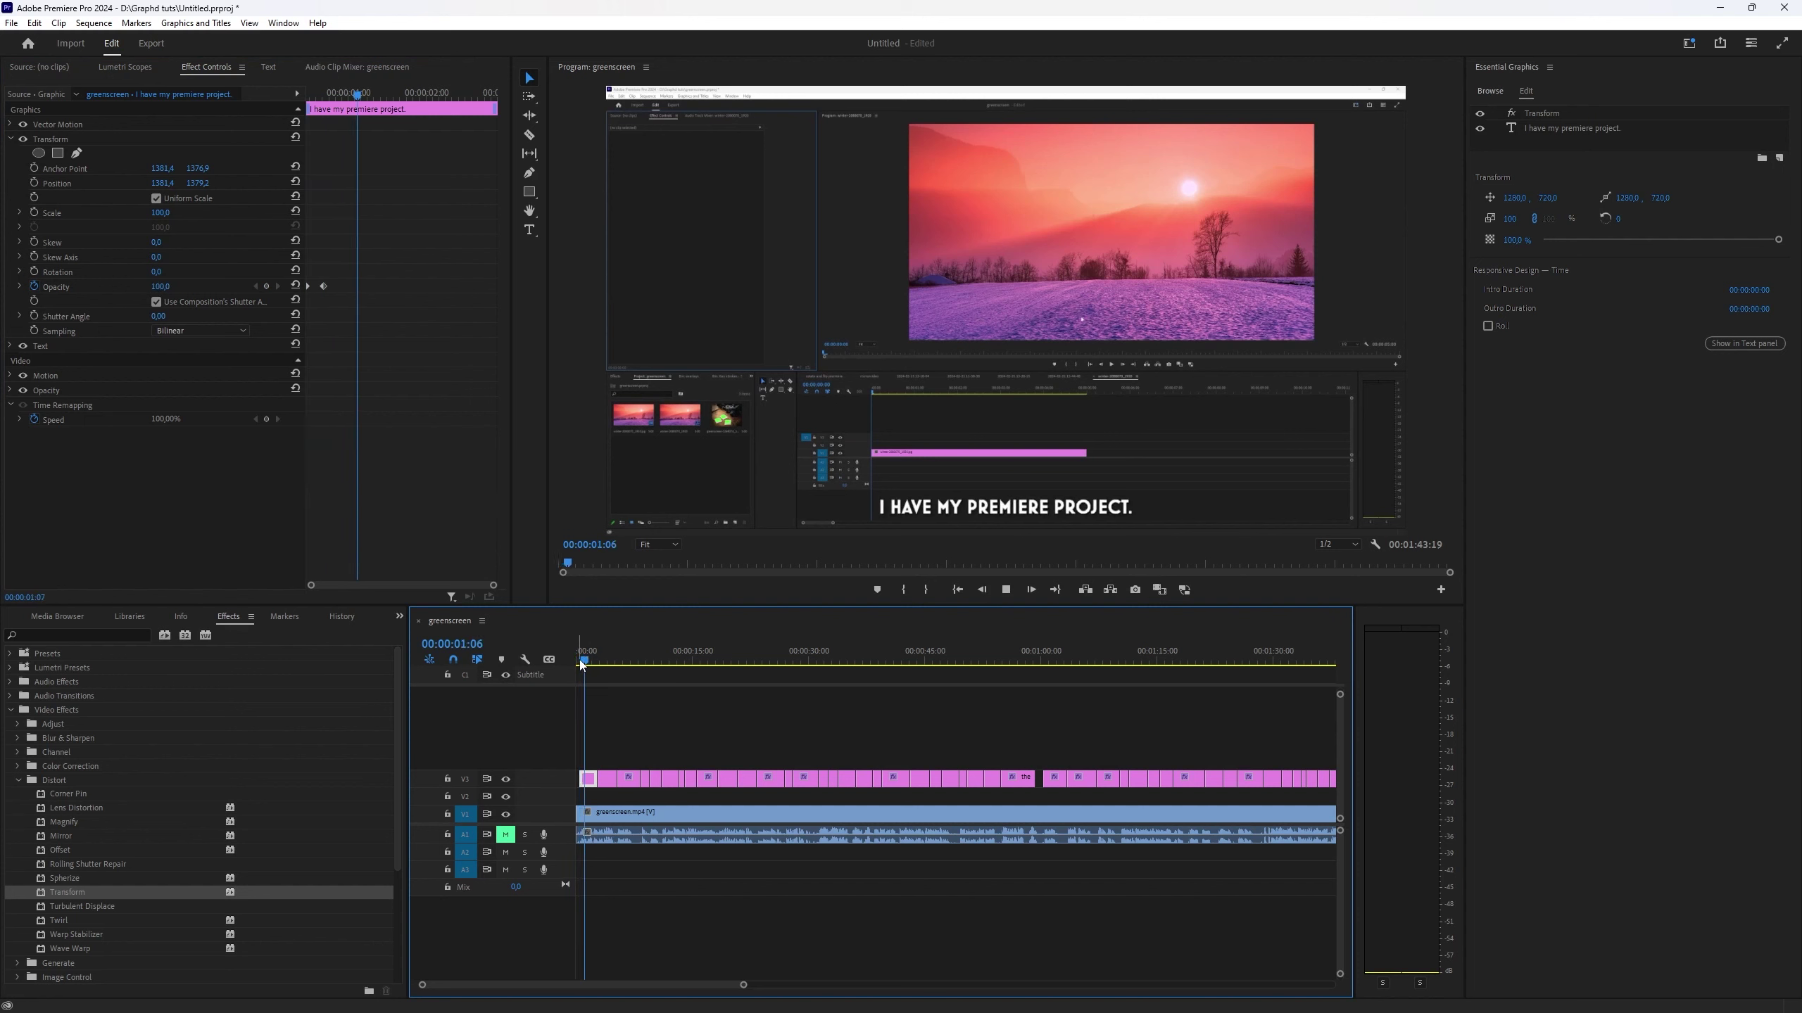
{"action": "key", "text": "space"}
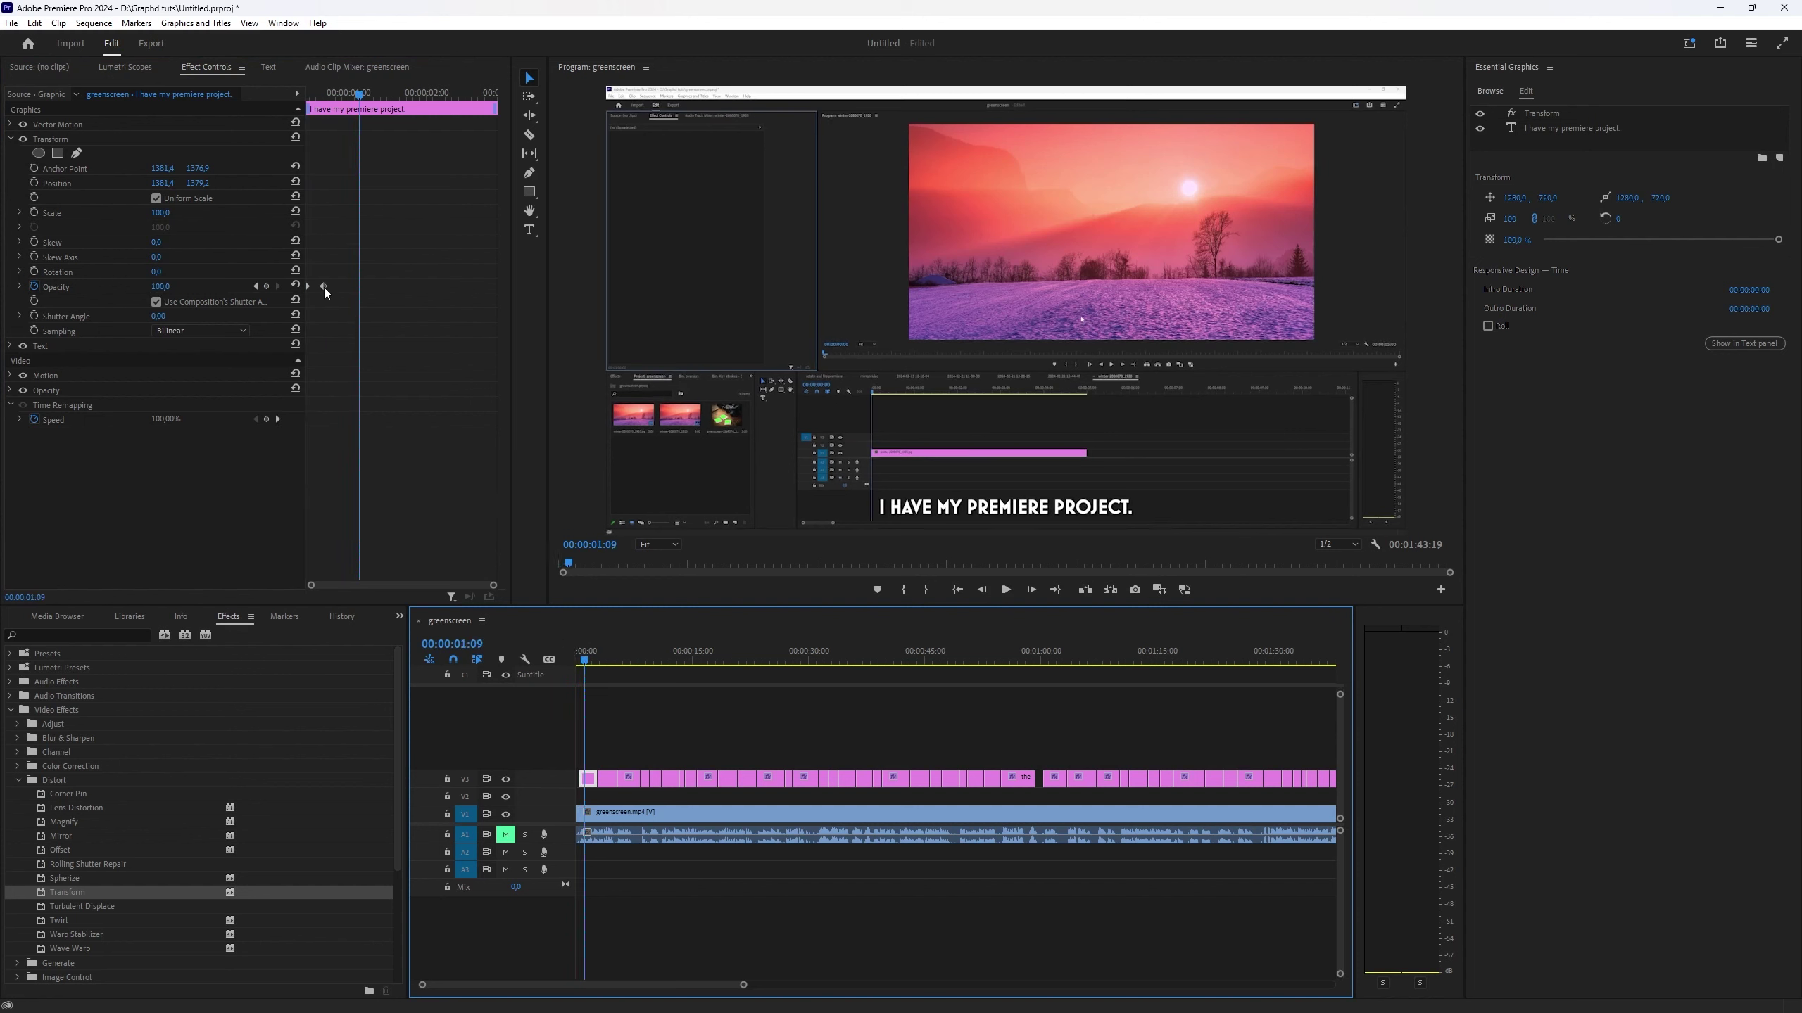
{"action": "left_click_drag", "start_coordinate": [323, 287], "coordinate": [335, 290]}
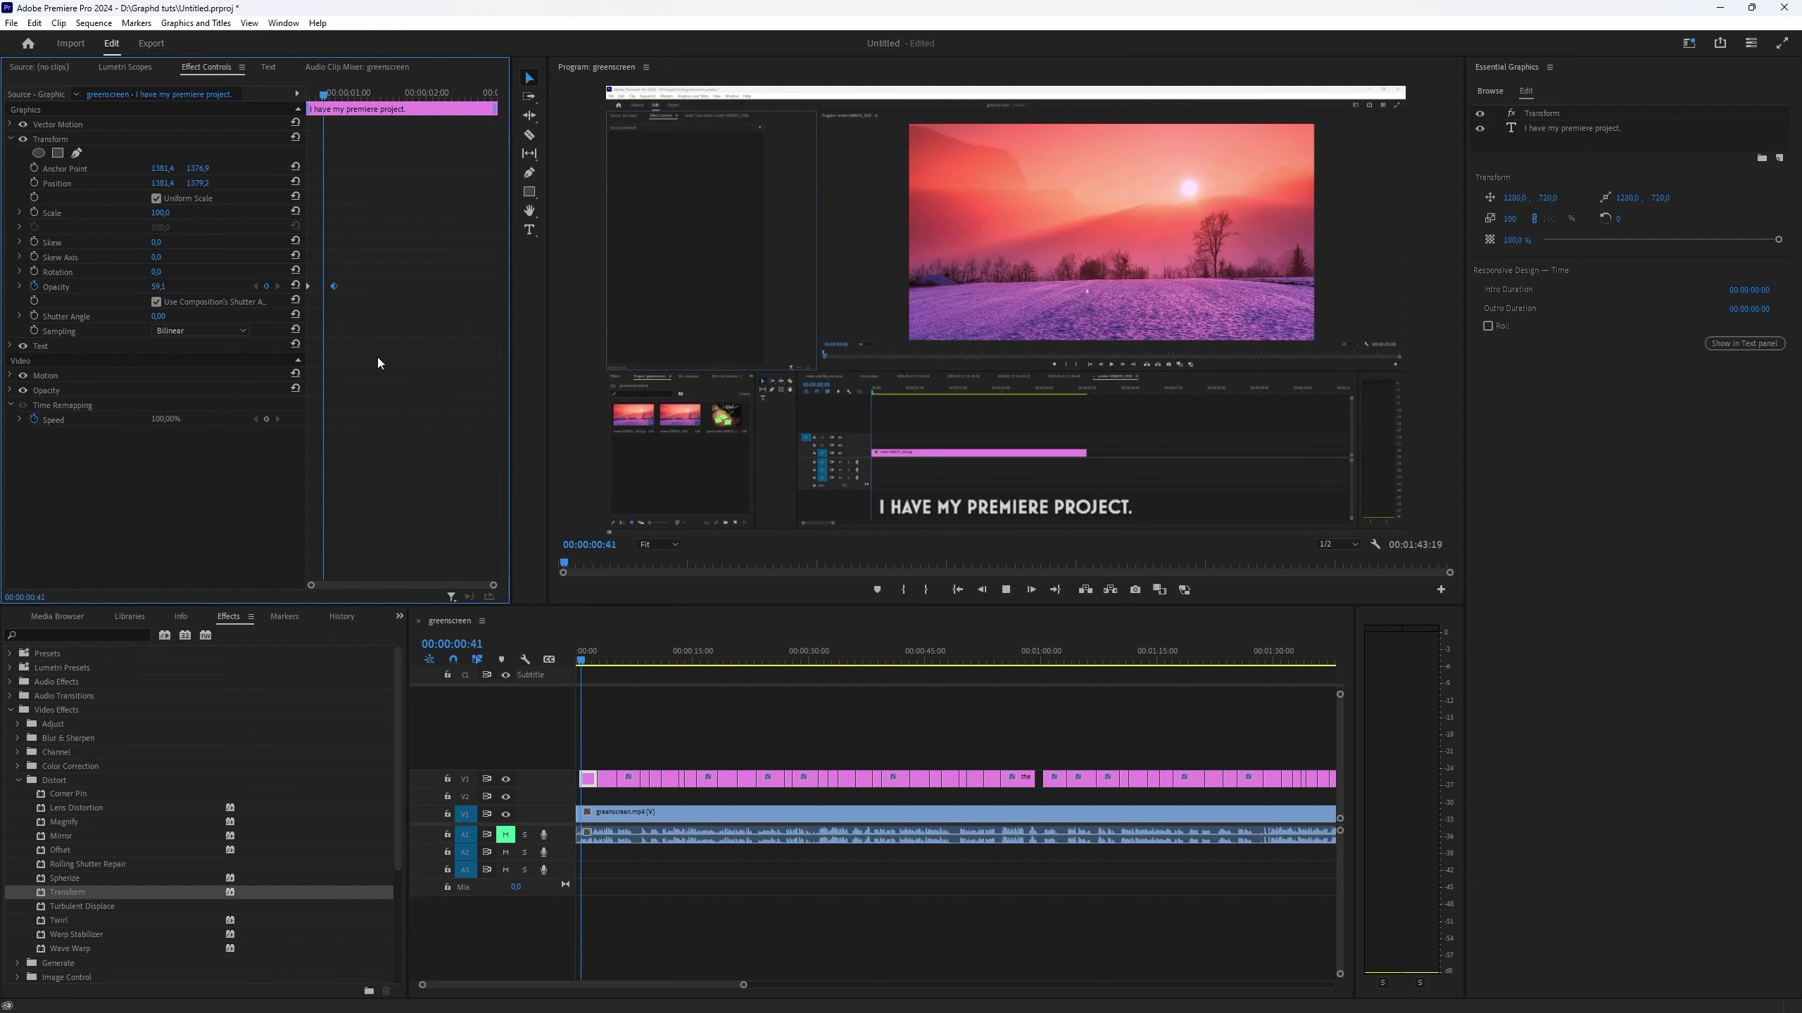
{"action": "key", "text": "space"}
{"action": "key", "text": "space"}
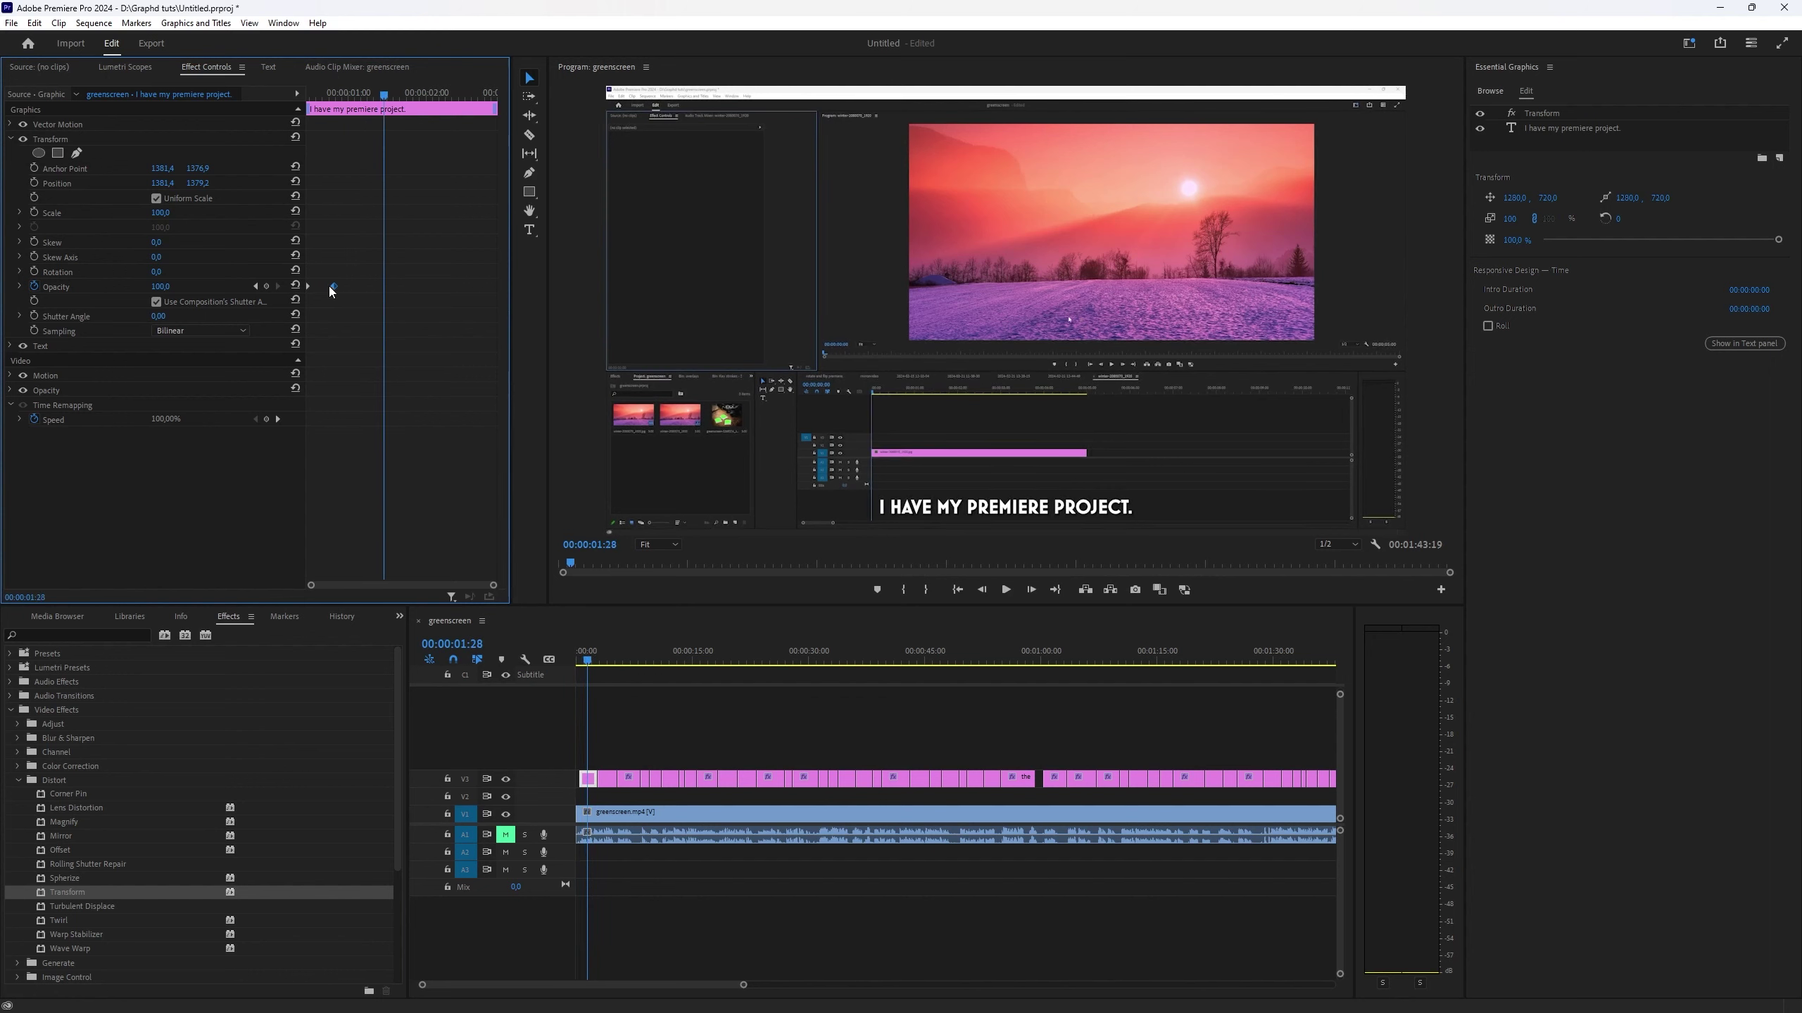
Move the second opacity keyframe further out to about the one-second mark and replay the fade from the caption's start.
{"action": "left_click_drag", "start_coordinate": [331, 287], "coordinate": [349, 287]}
{"action": "left_click_drag", "start_coordinate": [390, 103], "coordinate": [305, 108]}
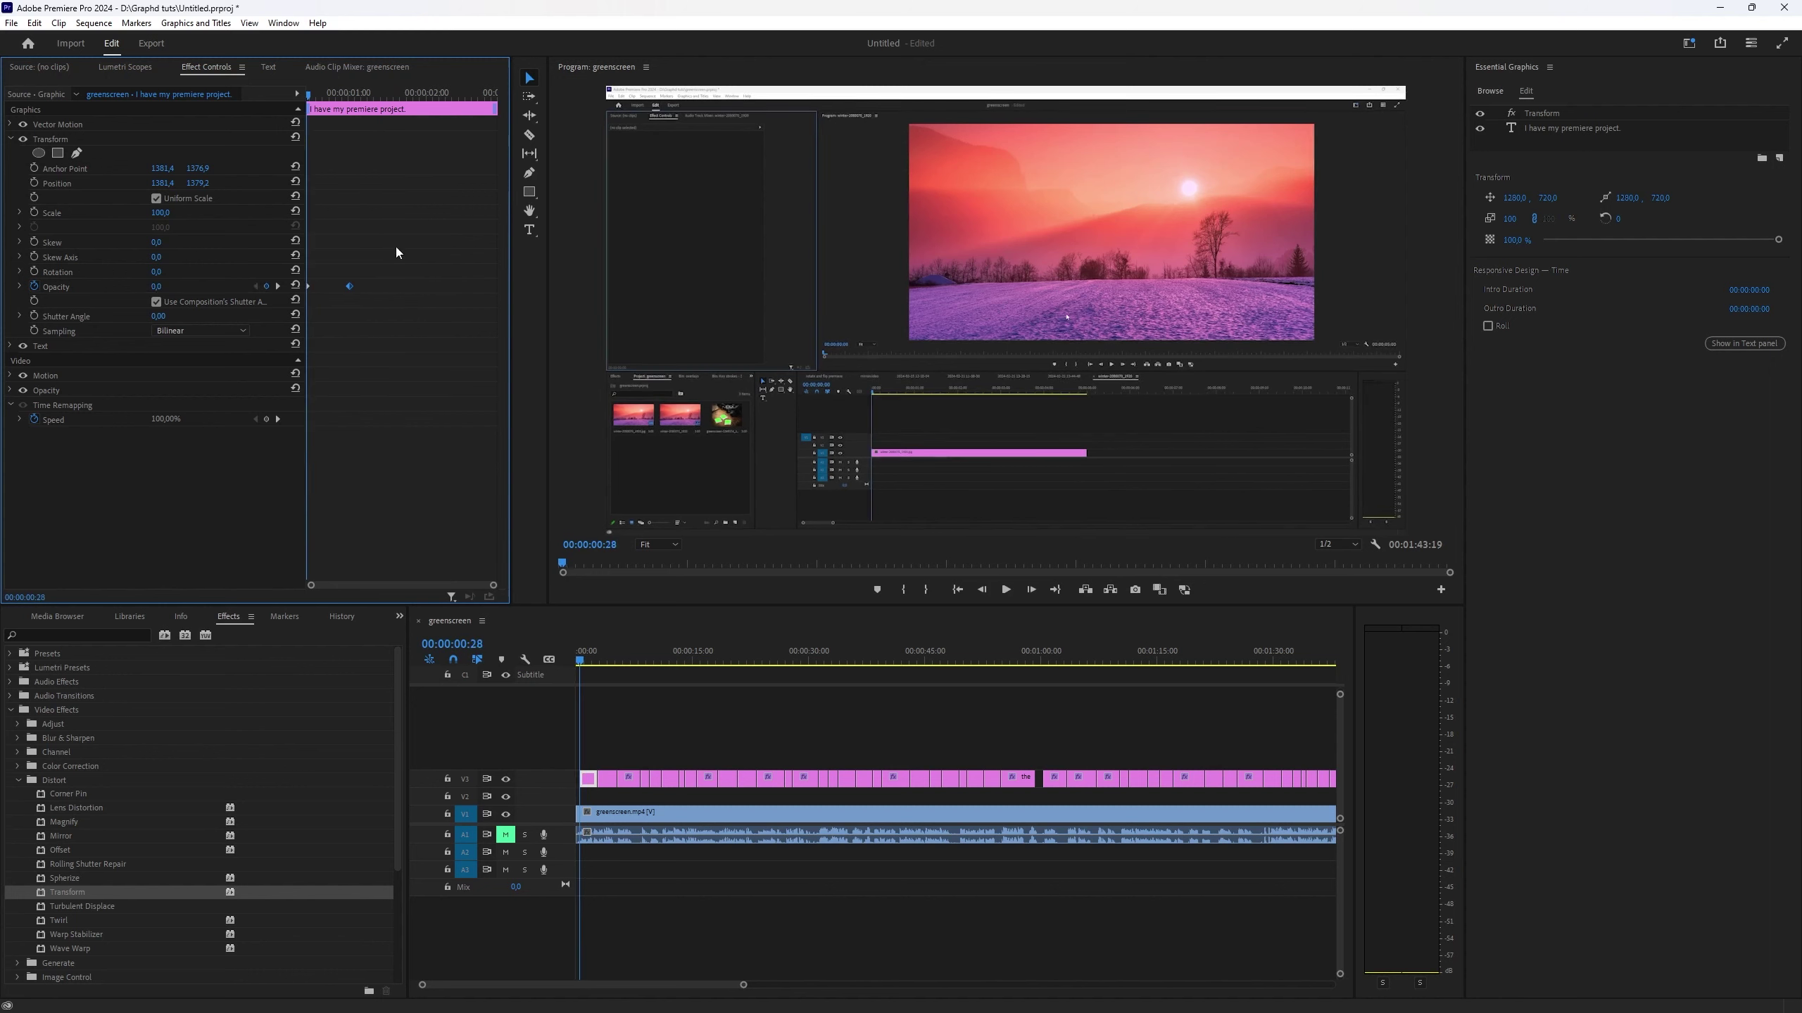
{"action": "key", "text": "space"}
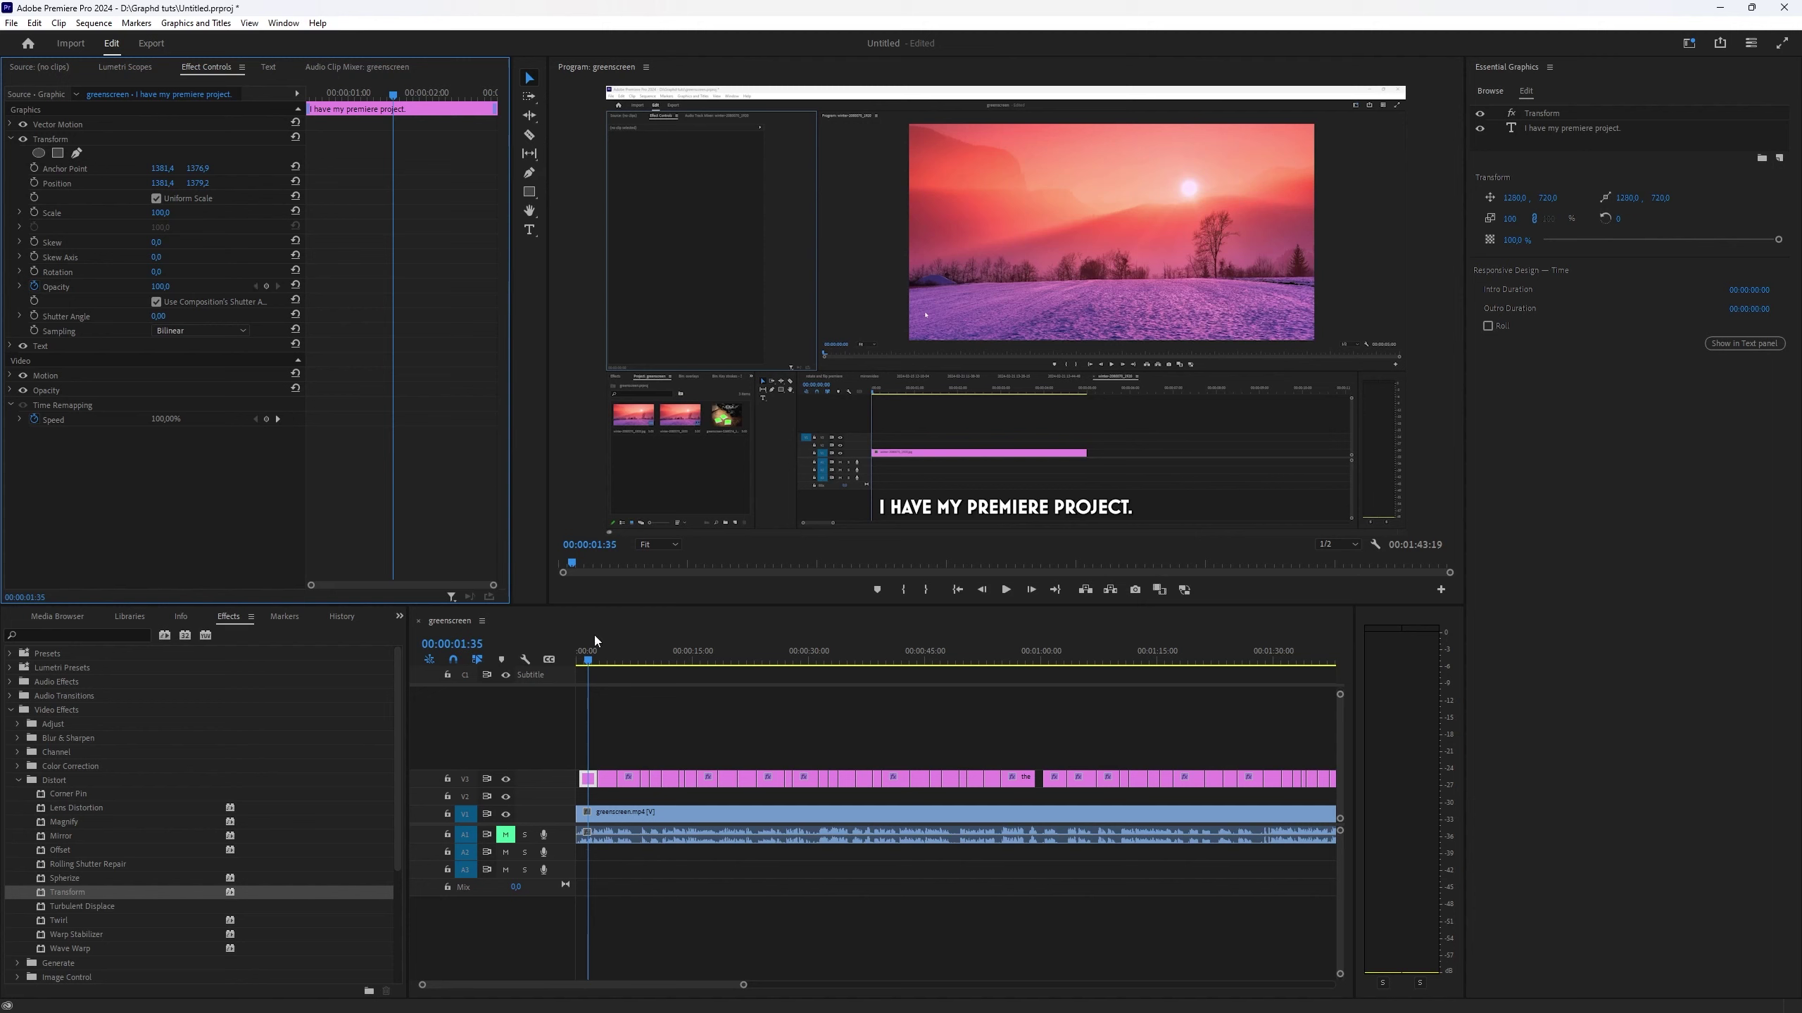
Enable keyframing for the Transform effect's scale at the first caption's start and set it to 0.
{"action": "left_click", "coordinate": [580, 656]}
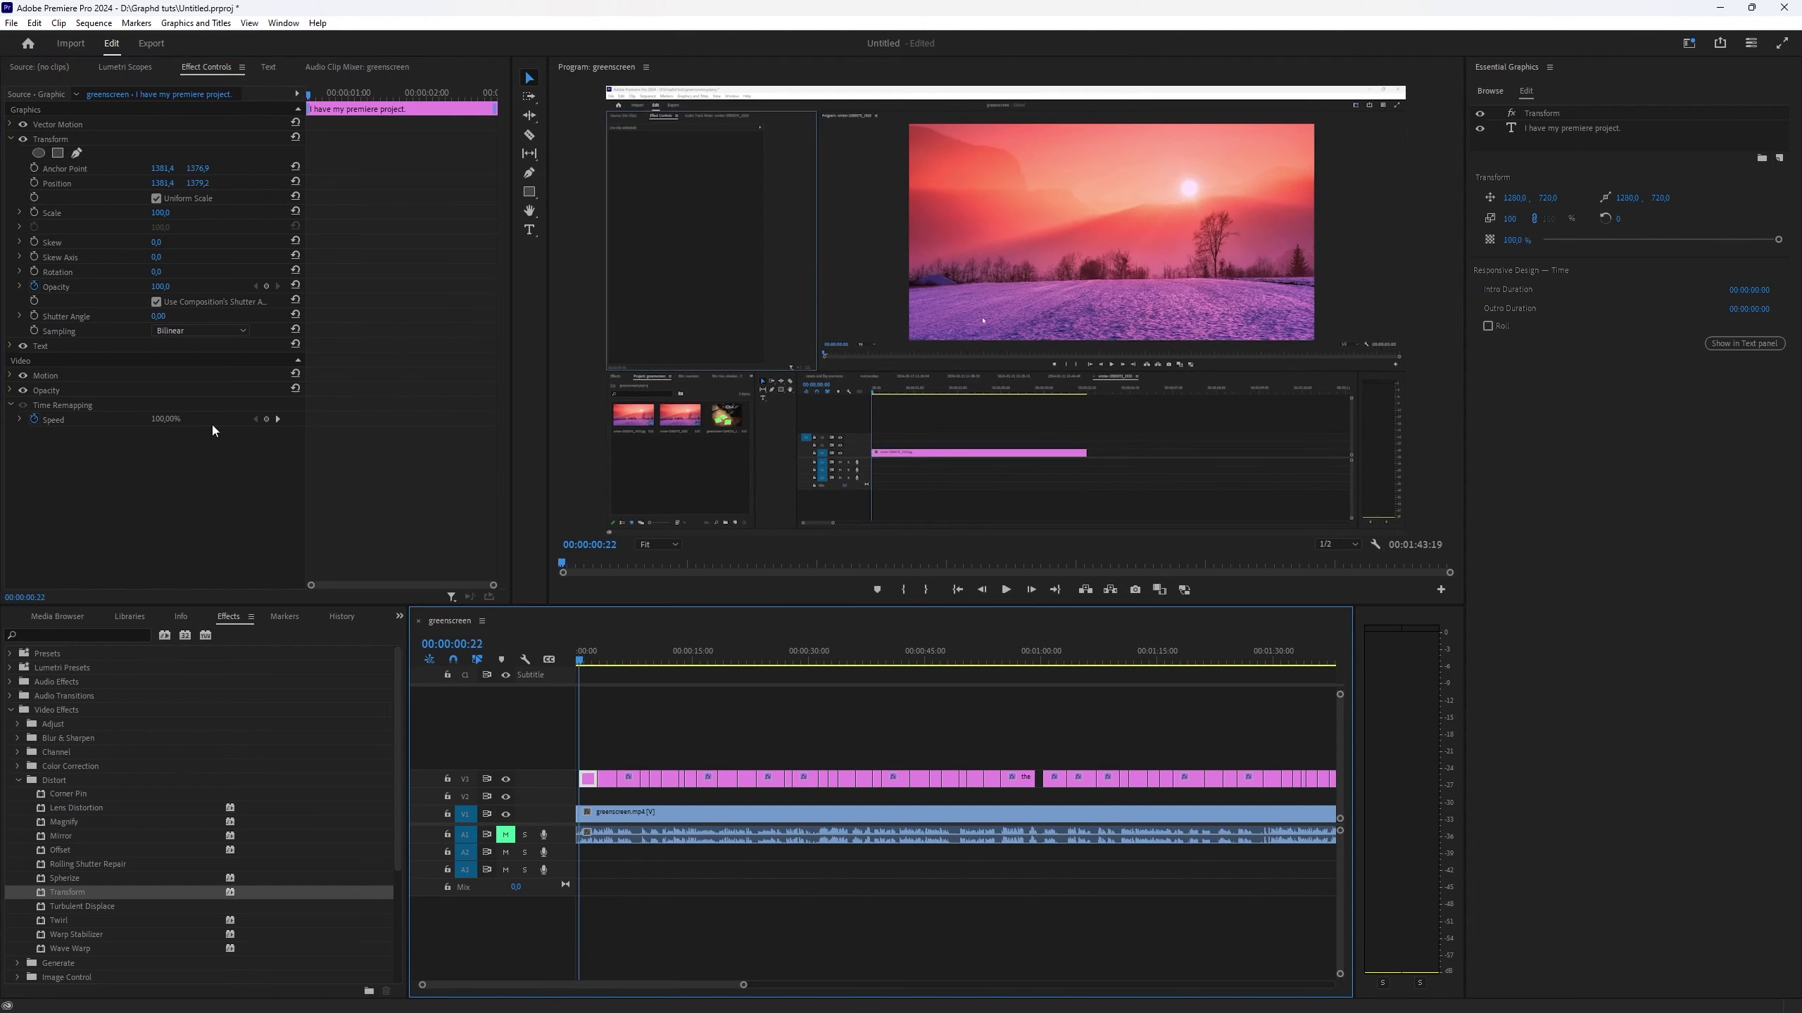
{"action": "left_click", "coordinate": [34, 212]}
{"action": "left_click_drag", "start_coordinate": [160, 213], "coordinate": [133, 216]}
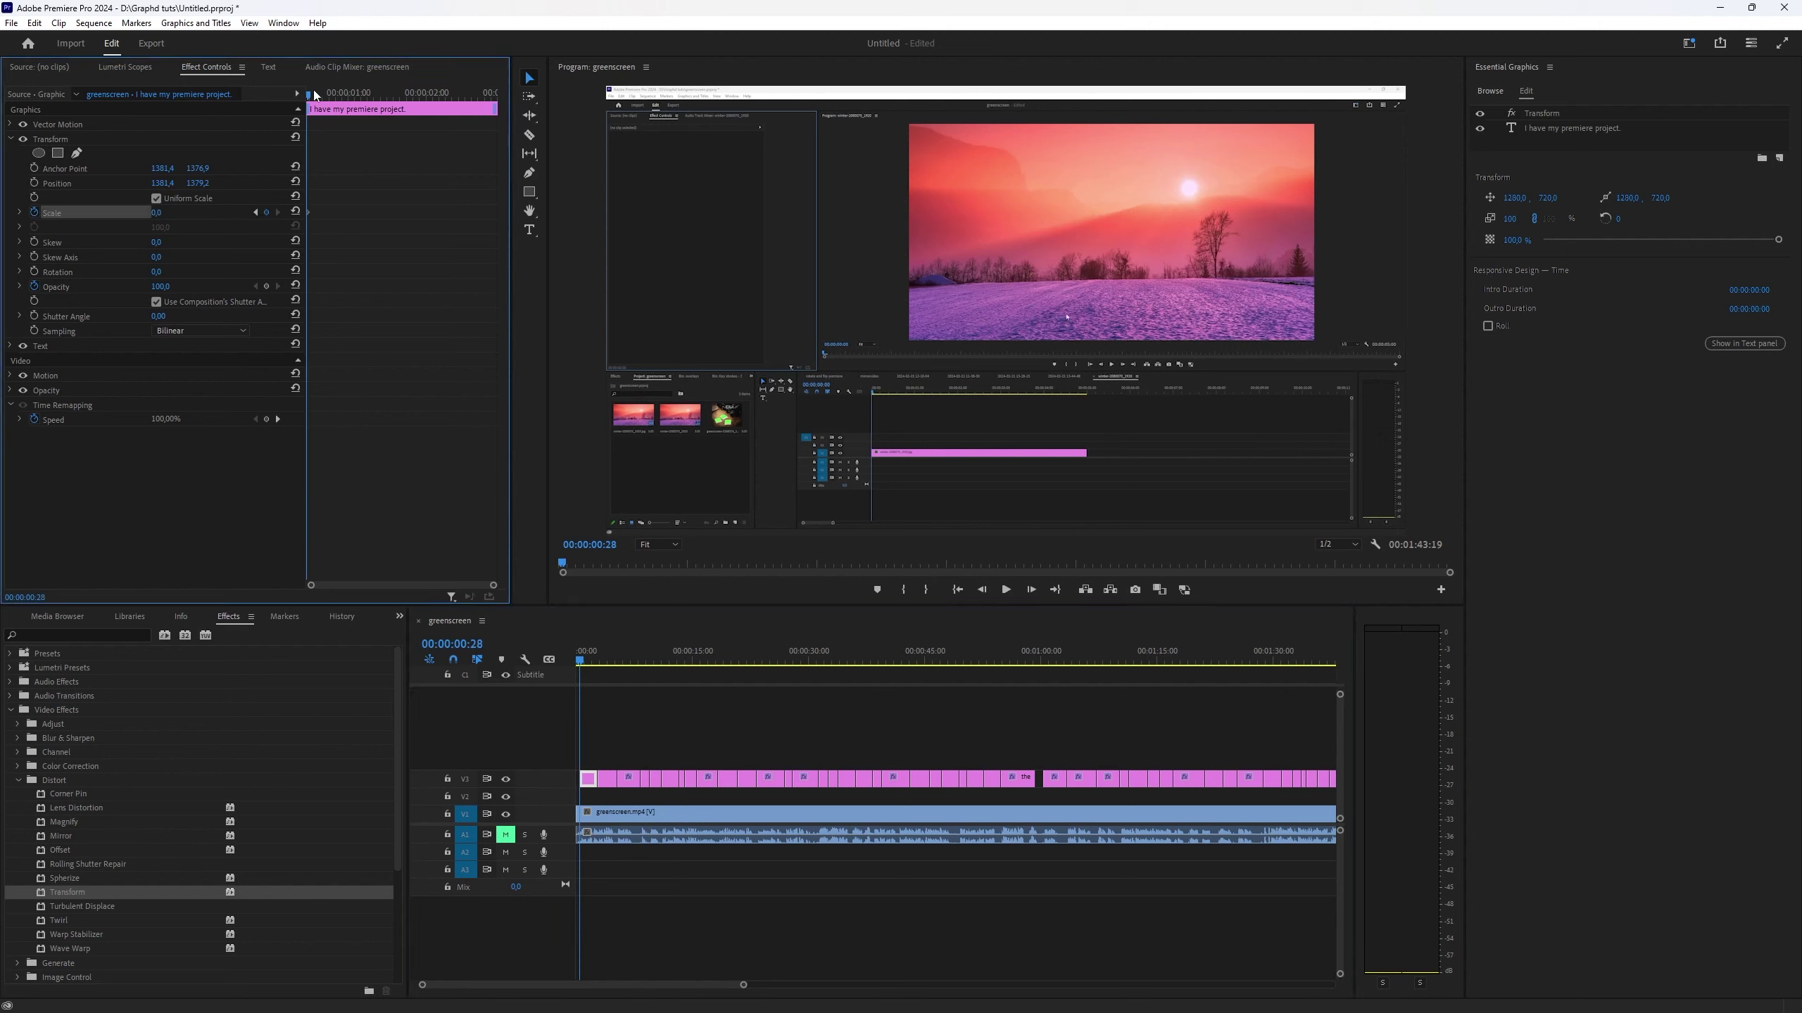
Add a Transform scale keyframe of 100 at about 00:00:00:45 and preview the scale-up animation.
{"action": "left_click_drag", "start_coordinate": [309, 93], "coordinate": [329, 93]}
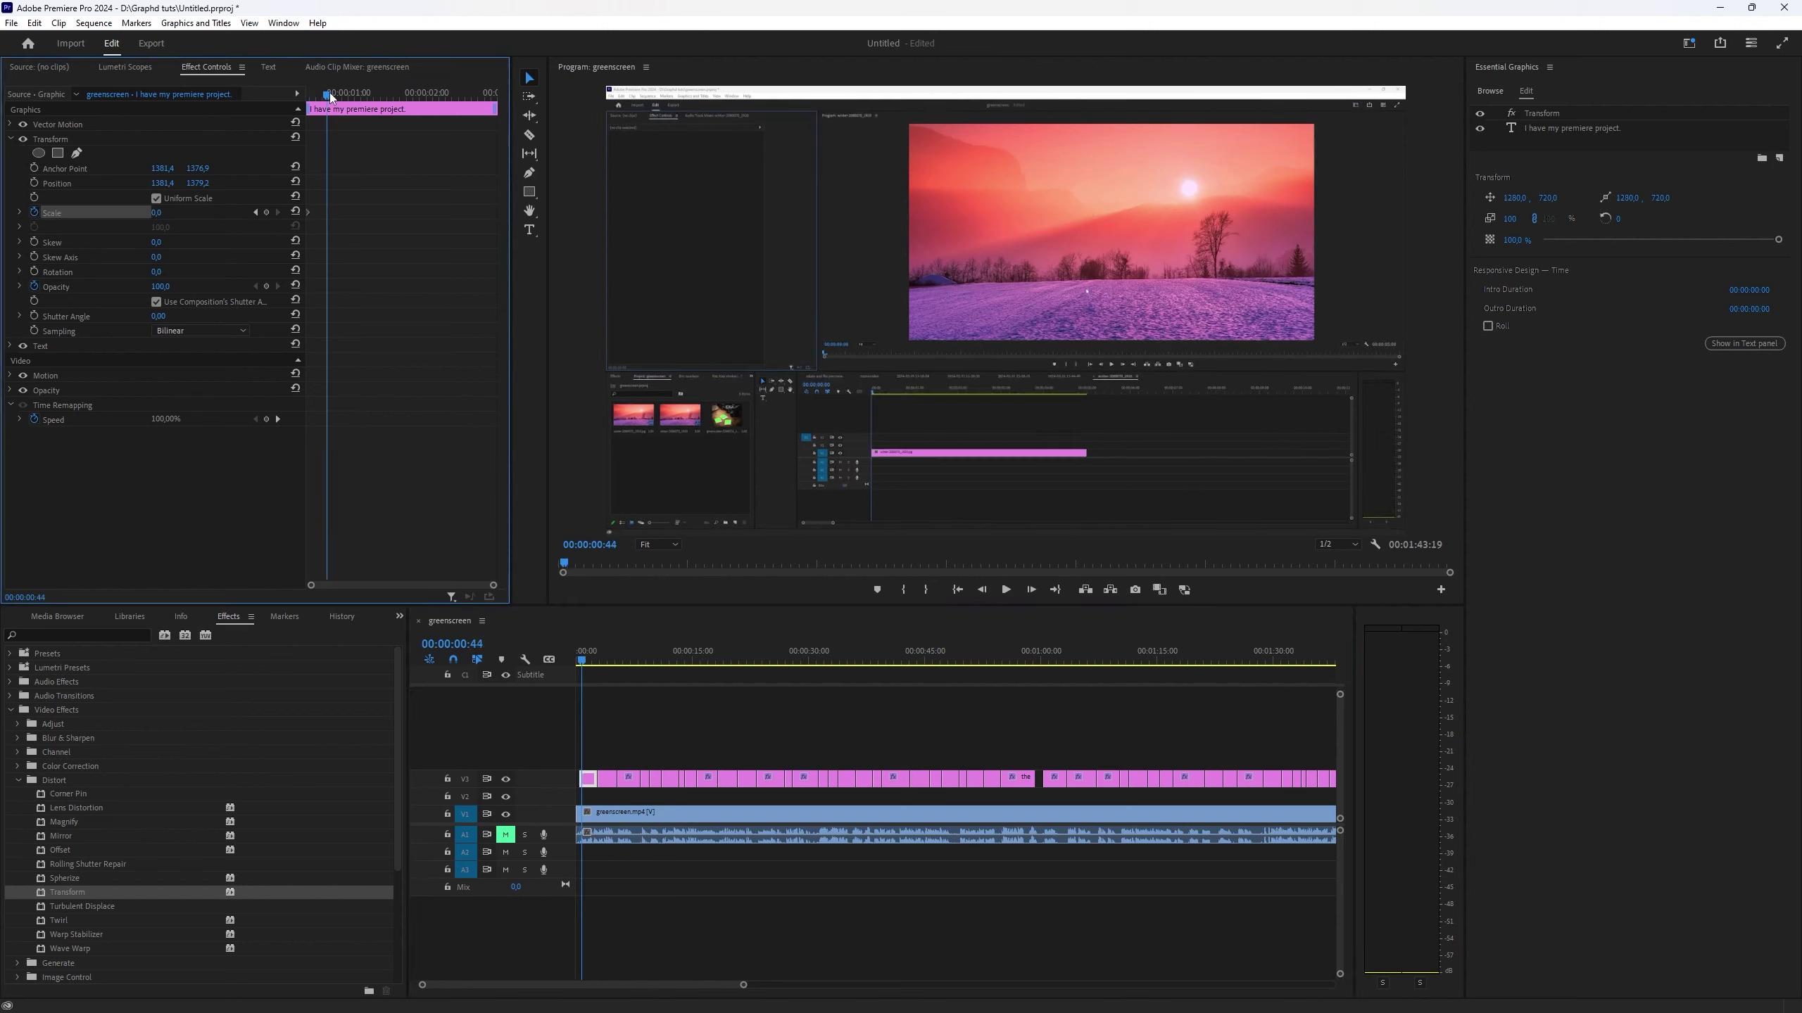
{"action": "left_click", "coordinate": [266, 212]}
{"action": "left_click", "coordinate": [156, 213]}
{"action": "type", "text": "100"}
{"action": "key", "text": "Return"}
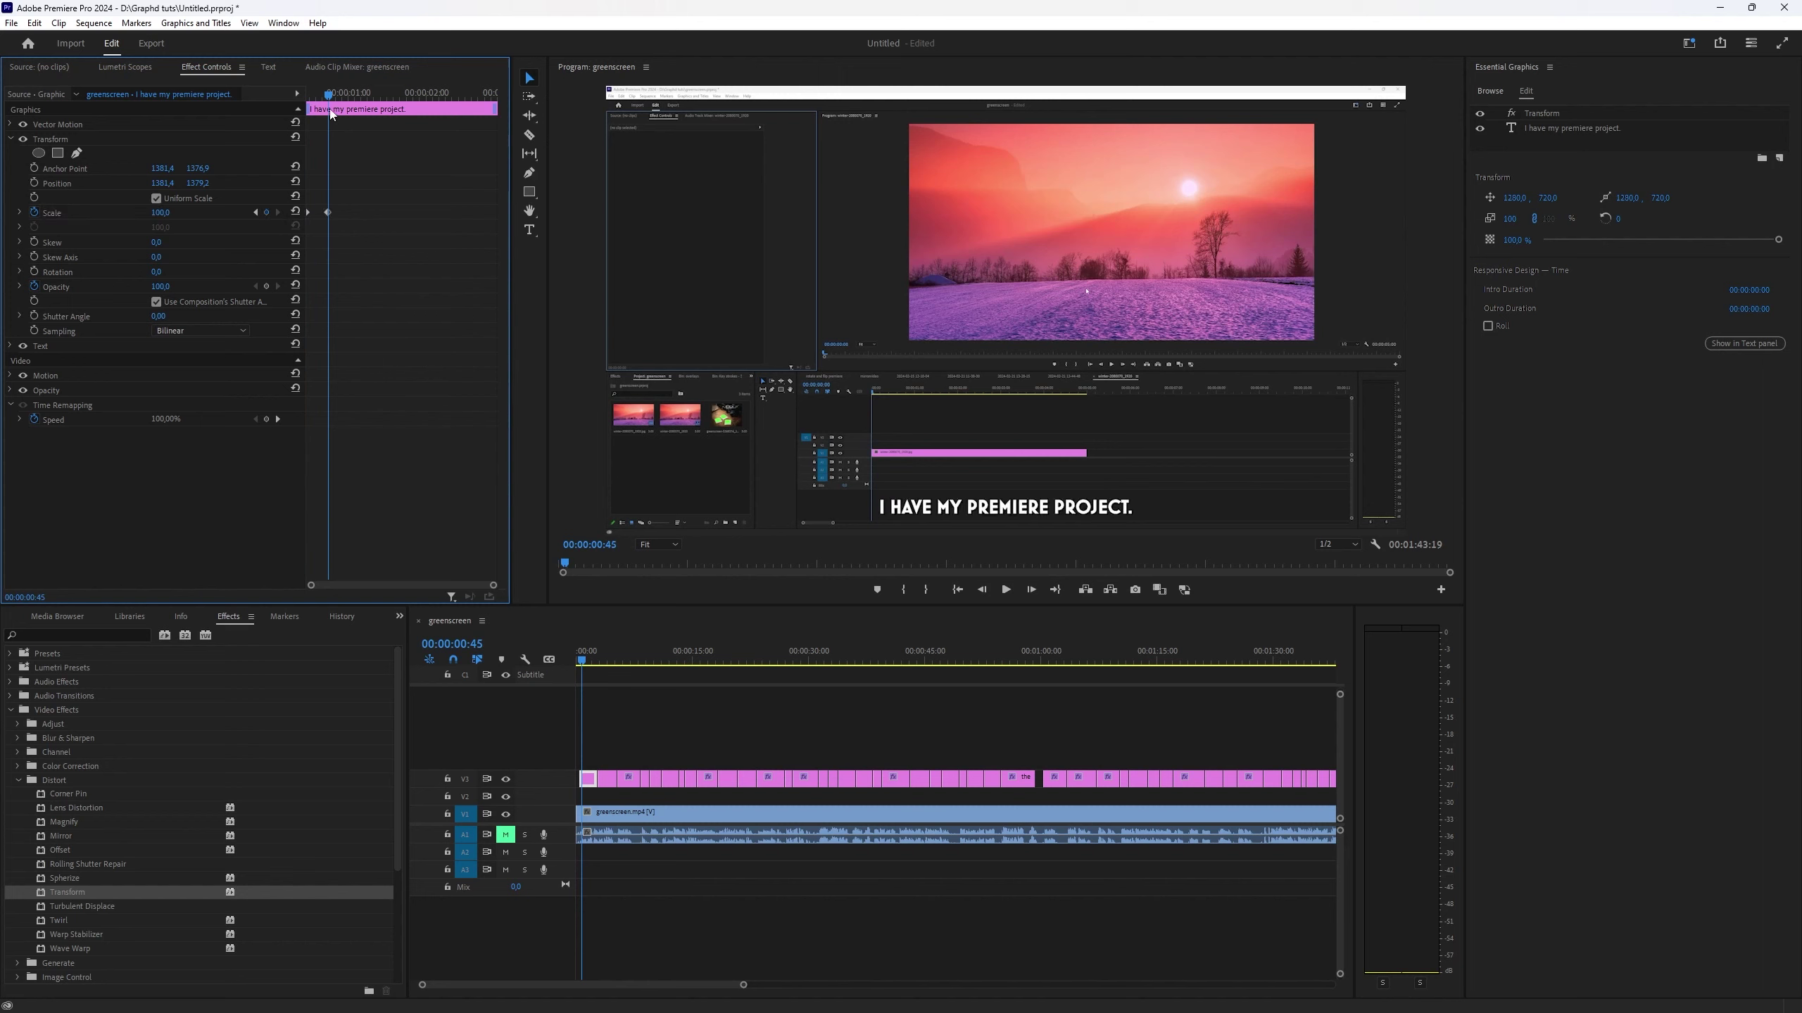
{"action": "left_click", "coordinate": [255, 212]}
{"action": "key", "text": "space"}
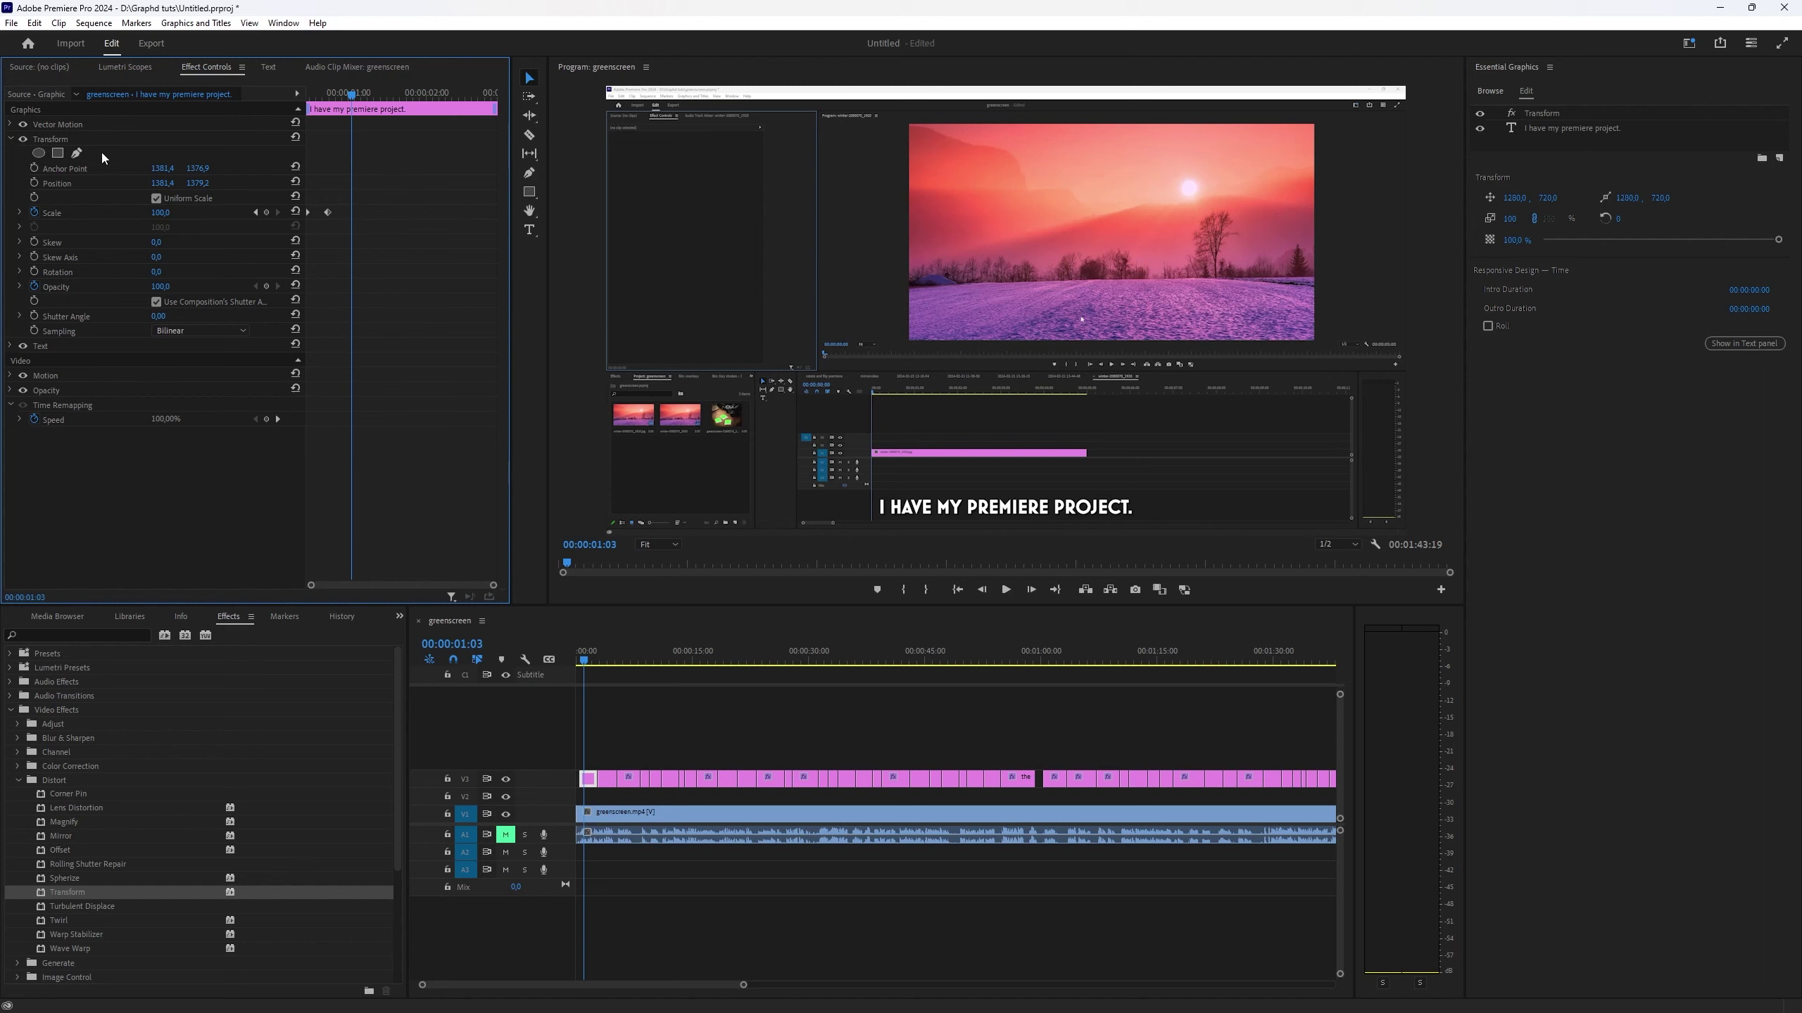
Copy the first caption's animated Transform effect and paste it onto all the remaining caption graphics on track V3.
{"action": "left_click", "coordinate": [56, 140]}
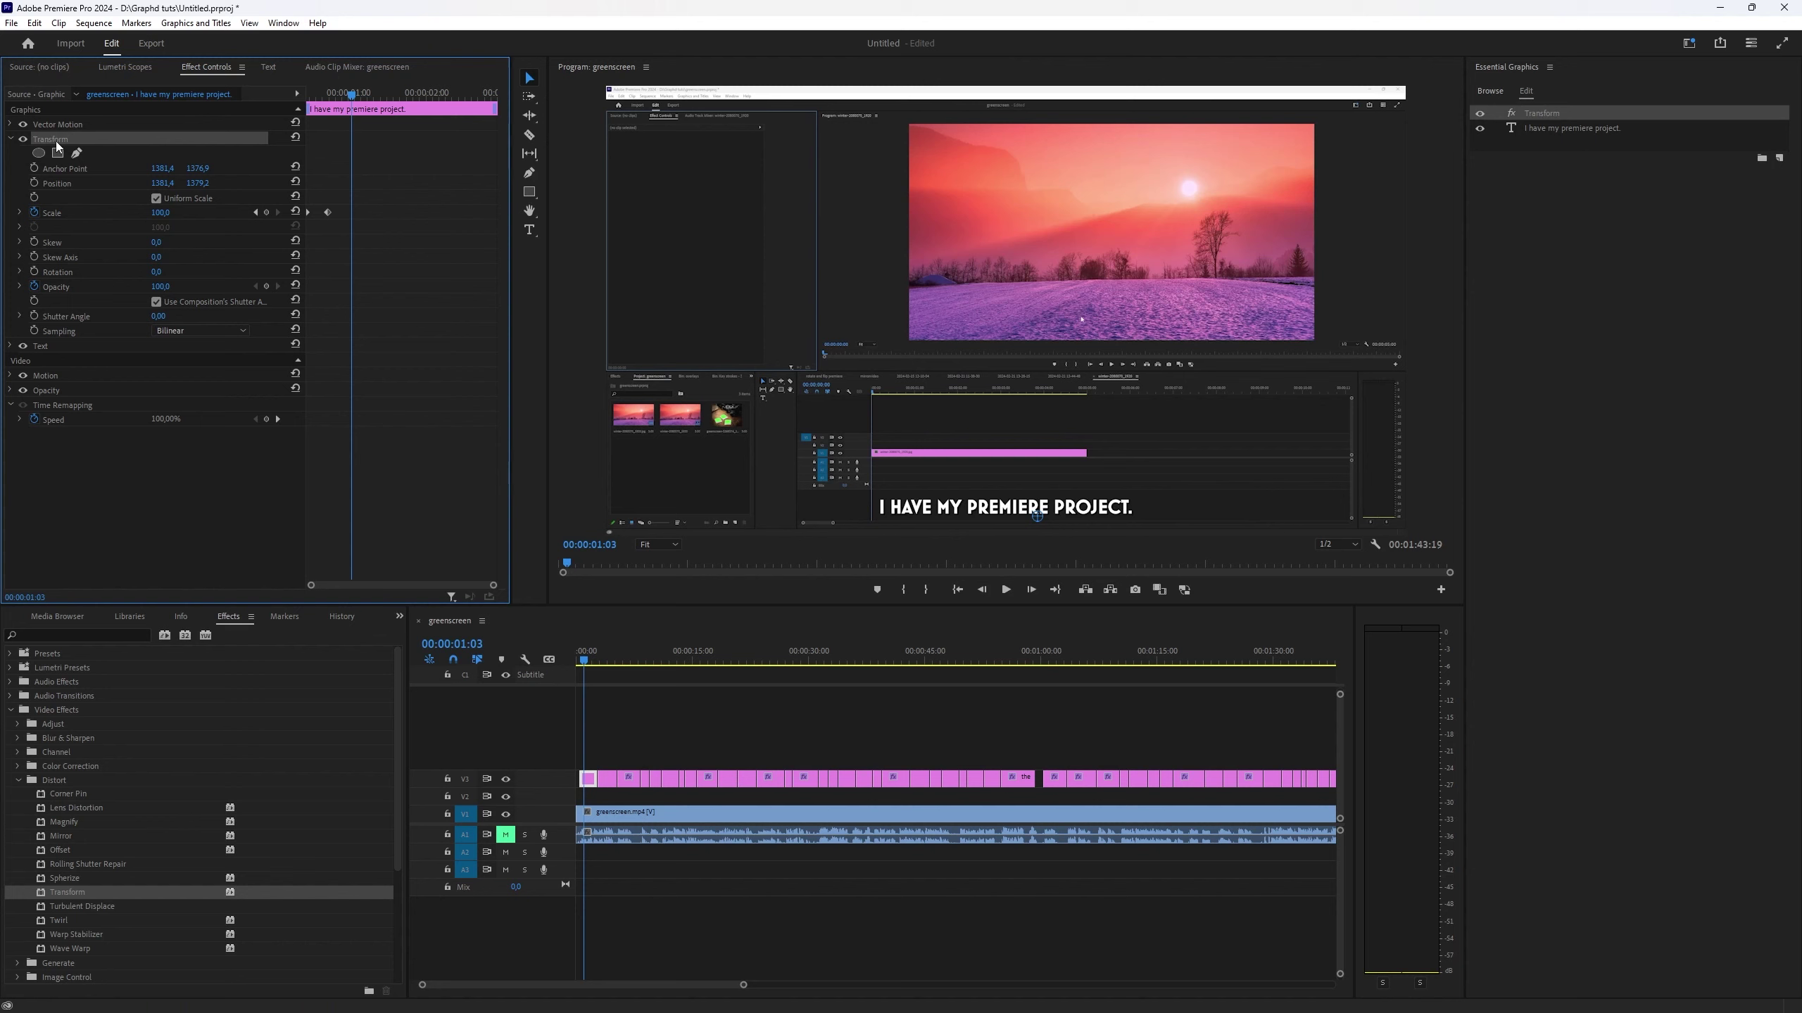
{"action": "key", "text": "ctrl+c"}
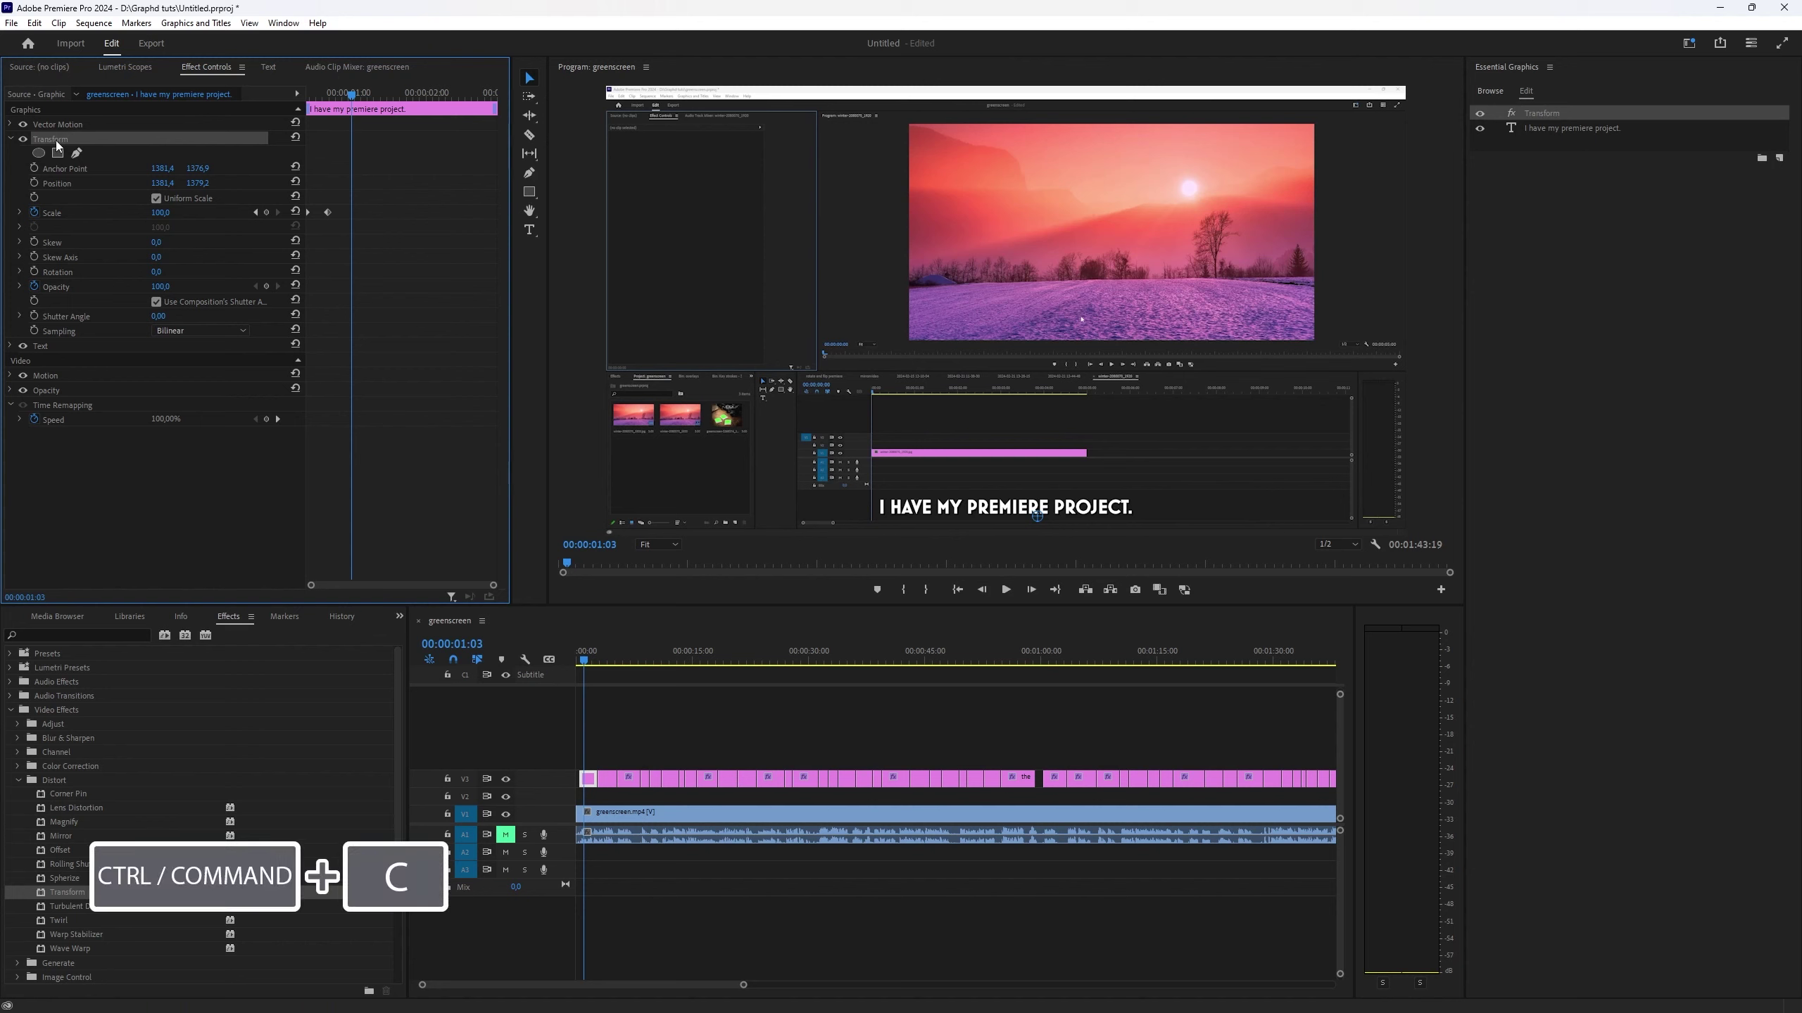
{"action": "key", "text": "v"}
{"action": "left_click_drag", "start_coordinate": [603, 752], "coordinate": [1233, 801]}
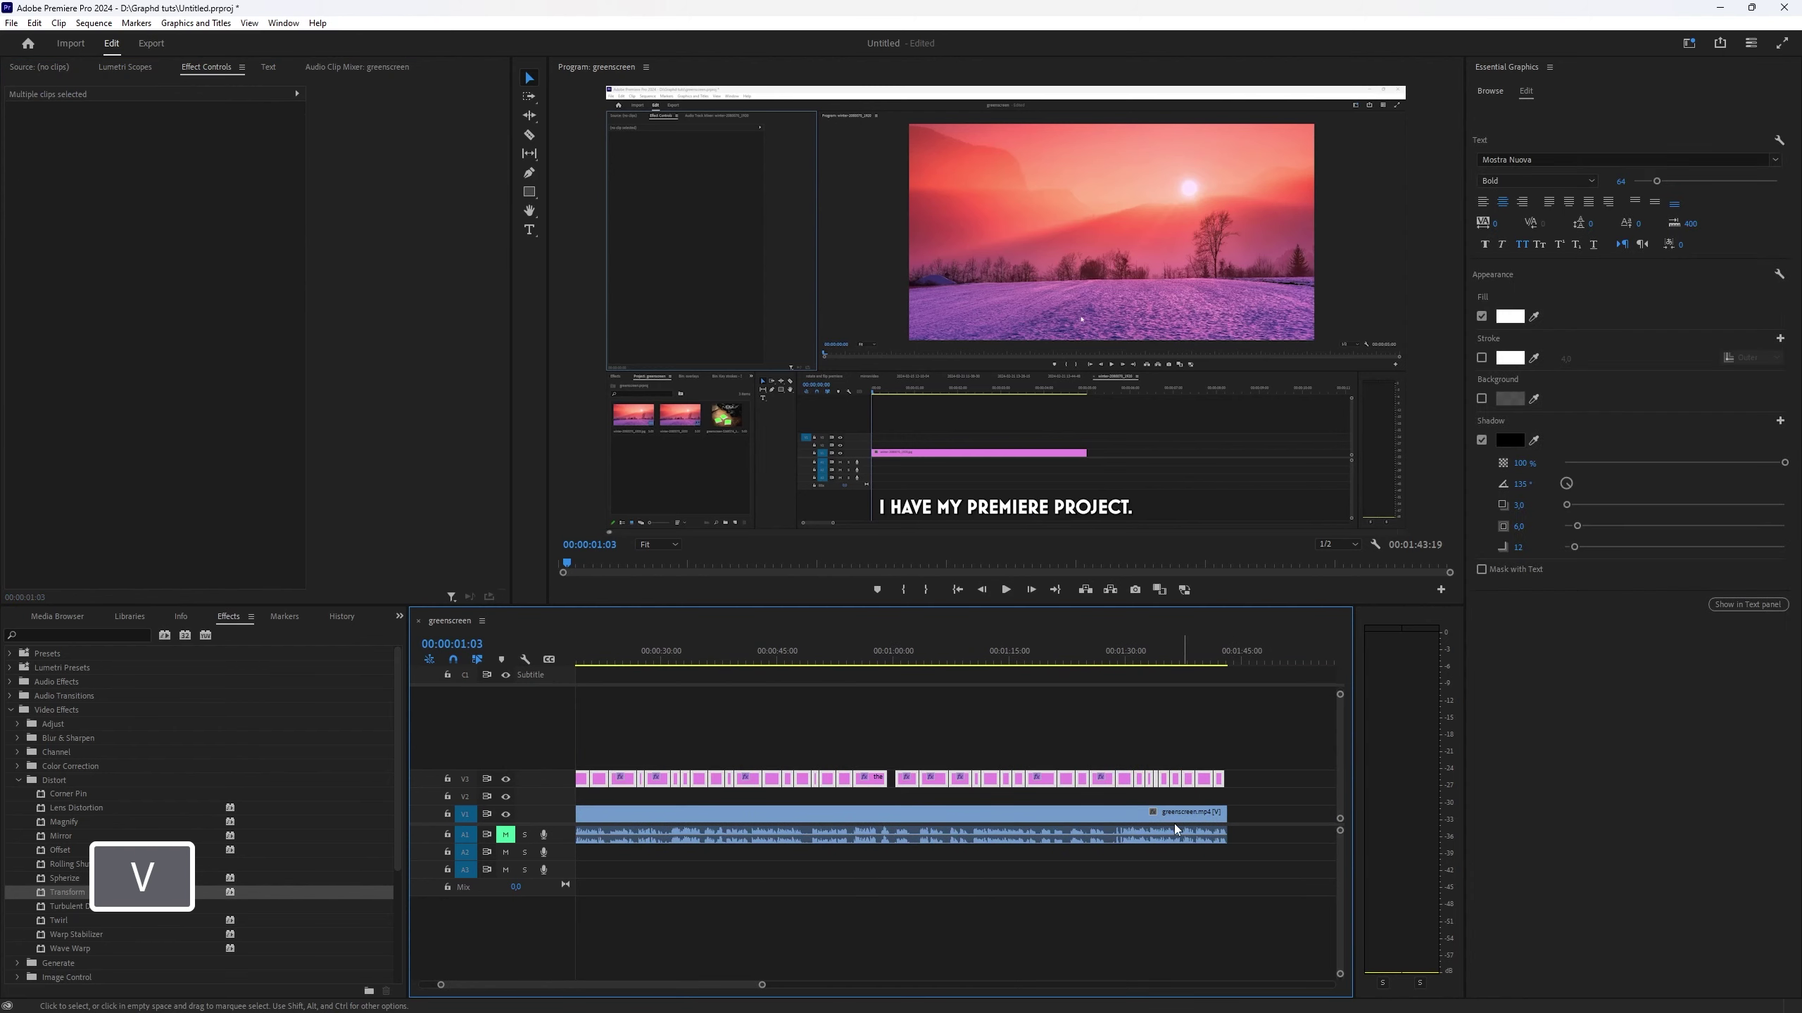
{"action": "key", "text": "ctrl+v"}
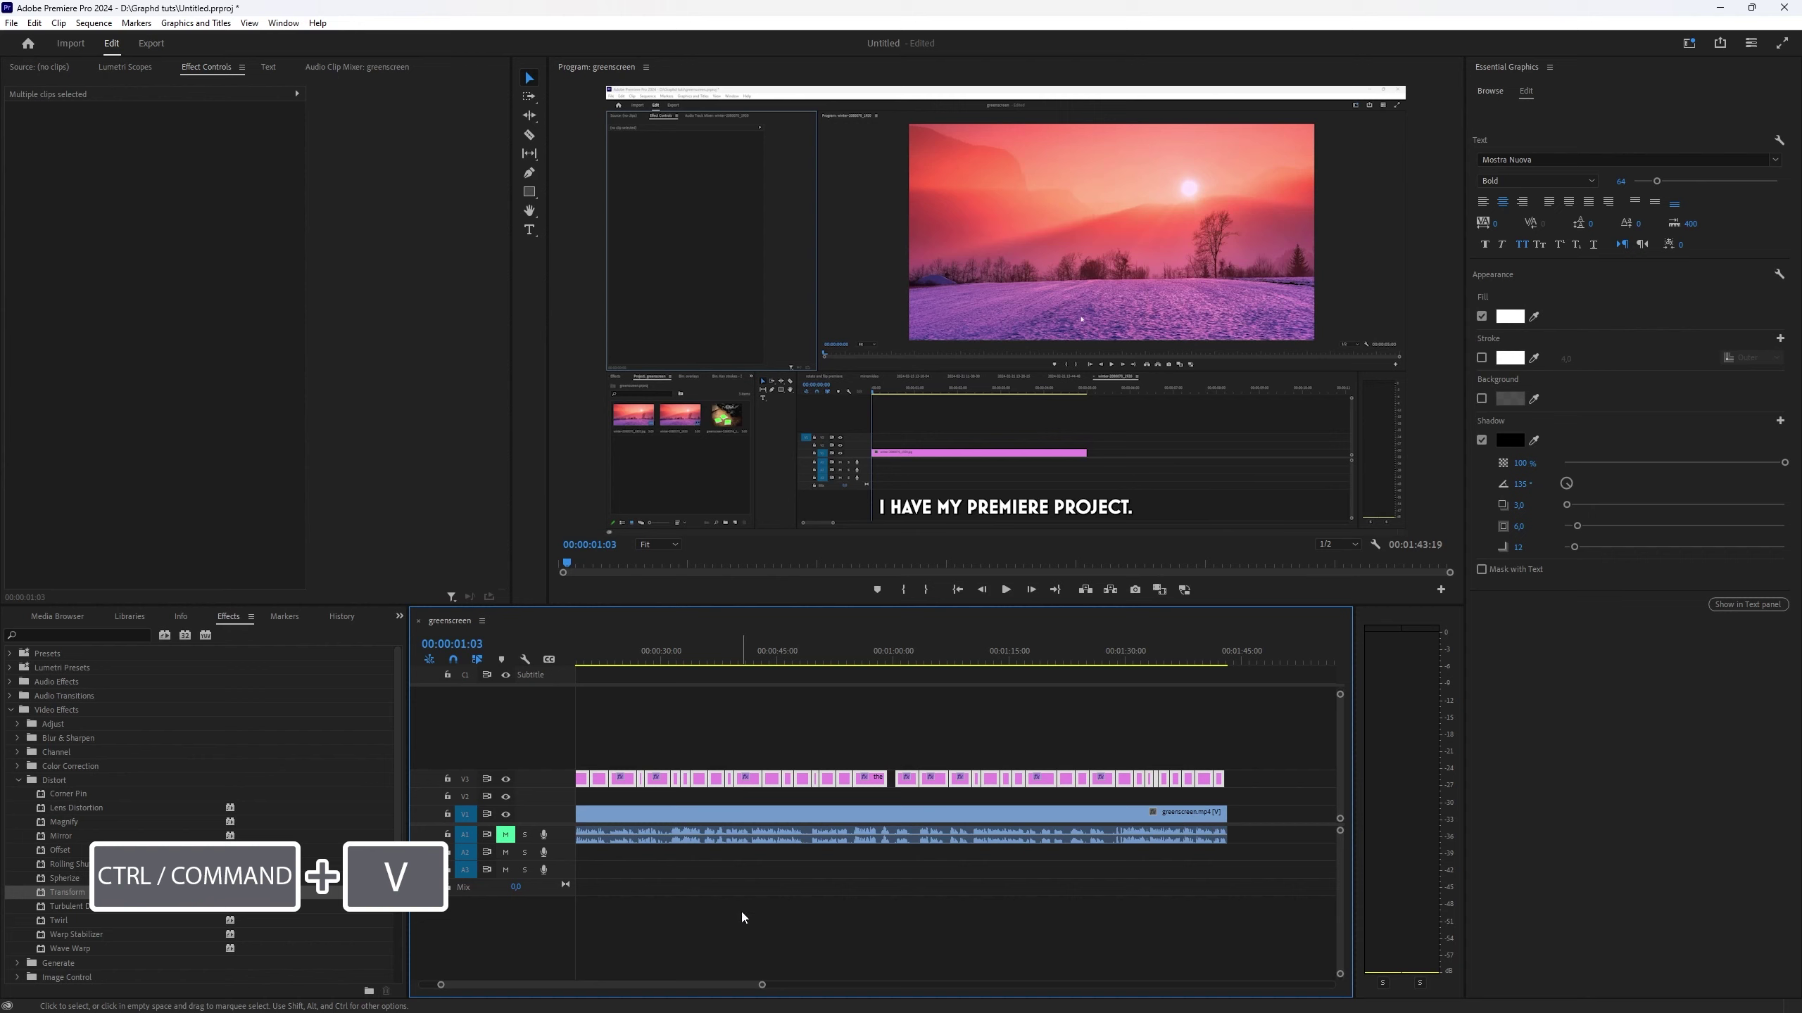
Deselect the caption graphics and play the sequence from its start to check the animation on the following captions.
{"action": "left_click", "coordinate": [706, 940]}
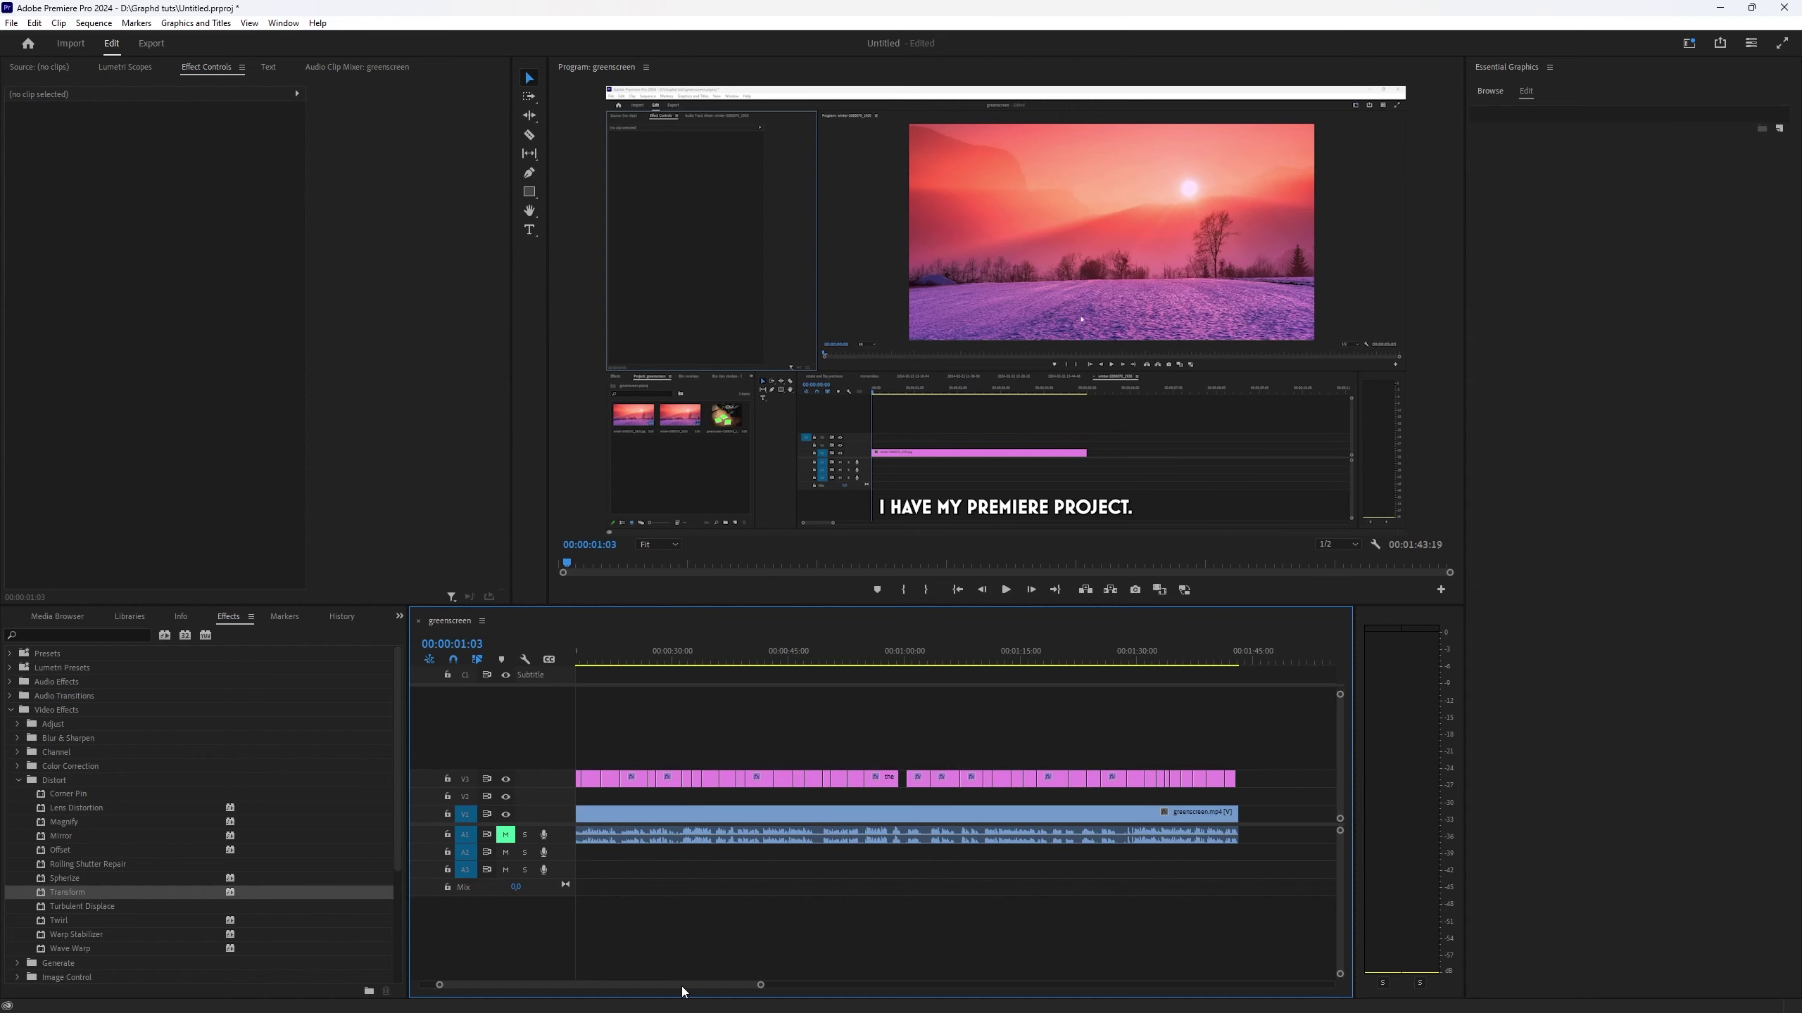
{"action": "key", "text": "space"}
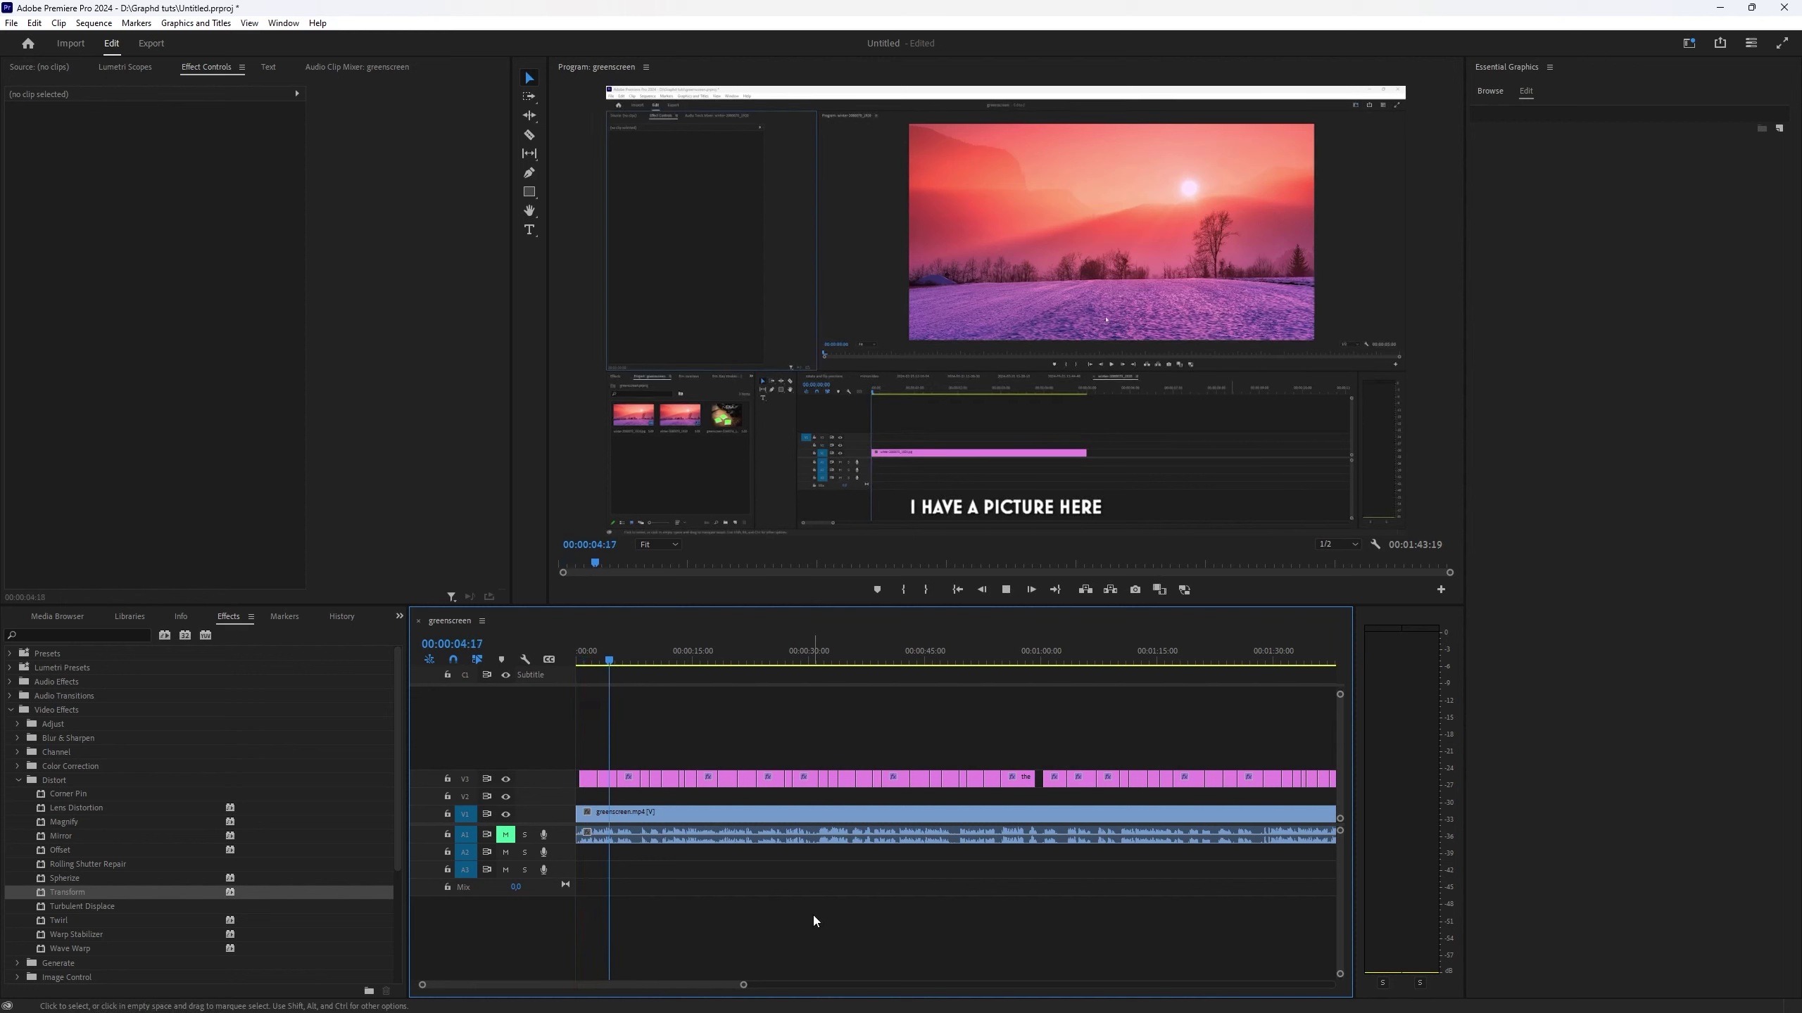
{"action": "key", "text": "space"}
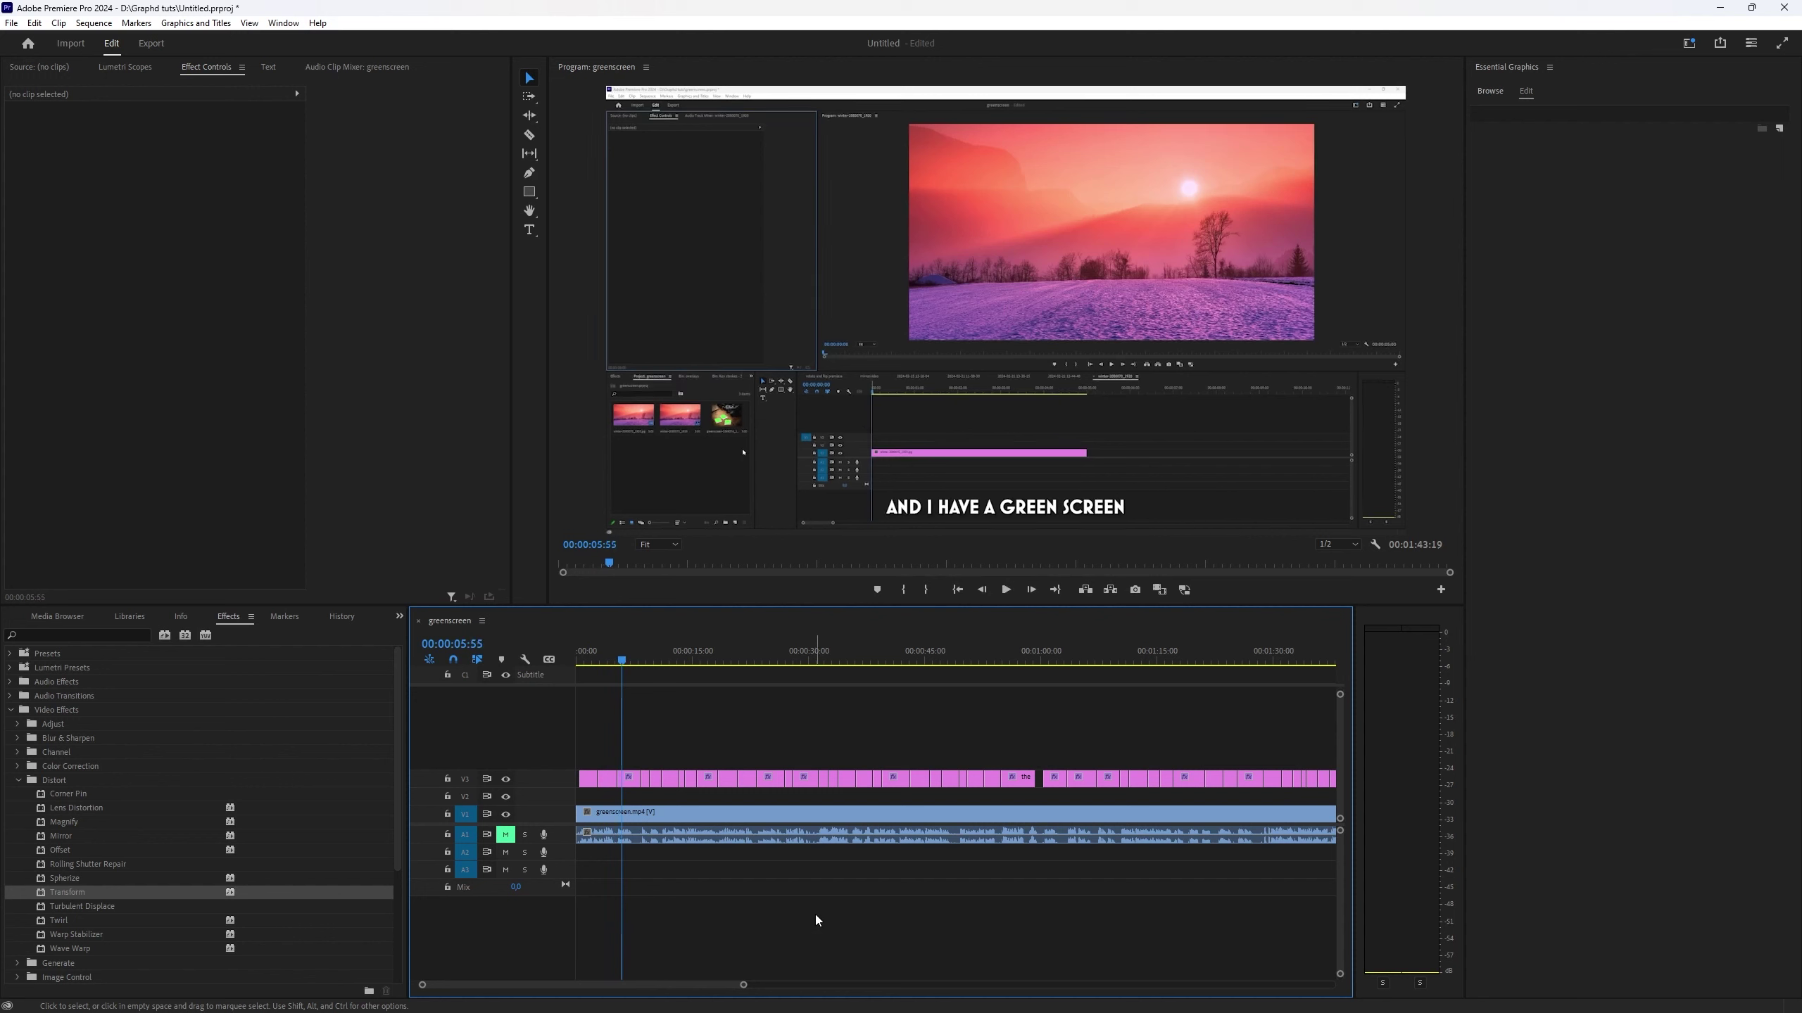